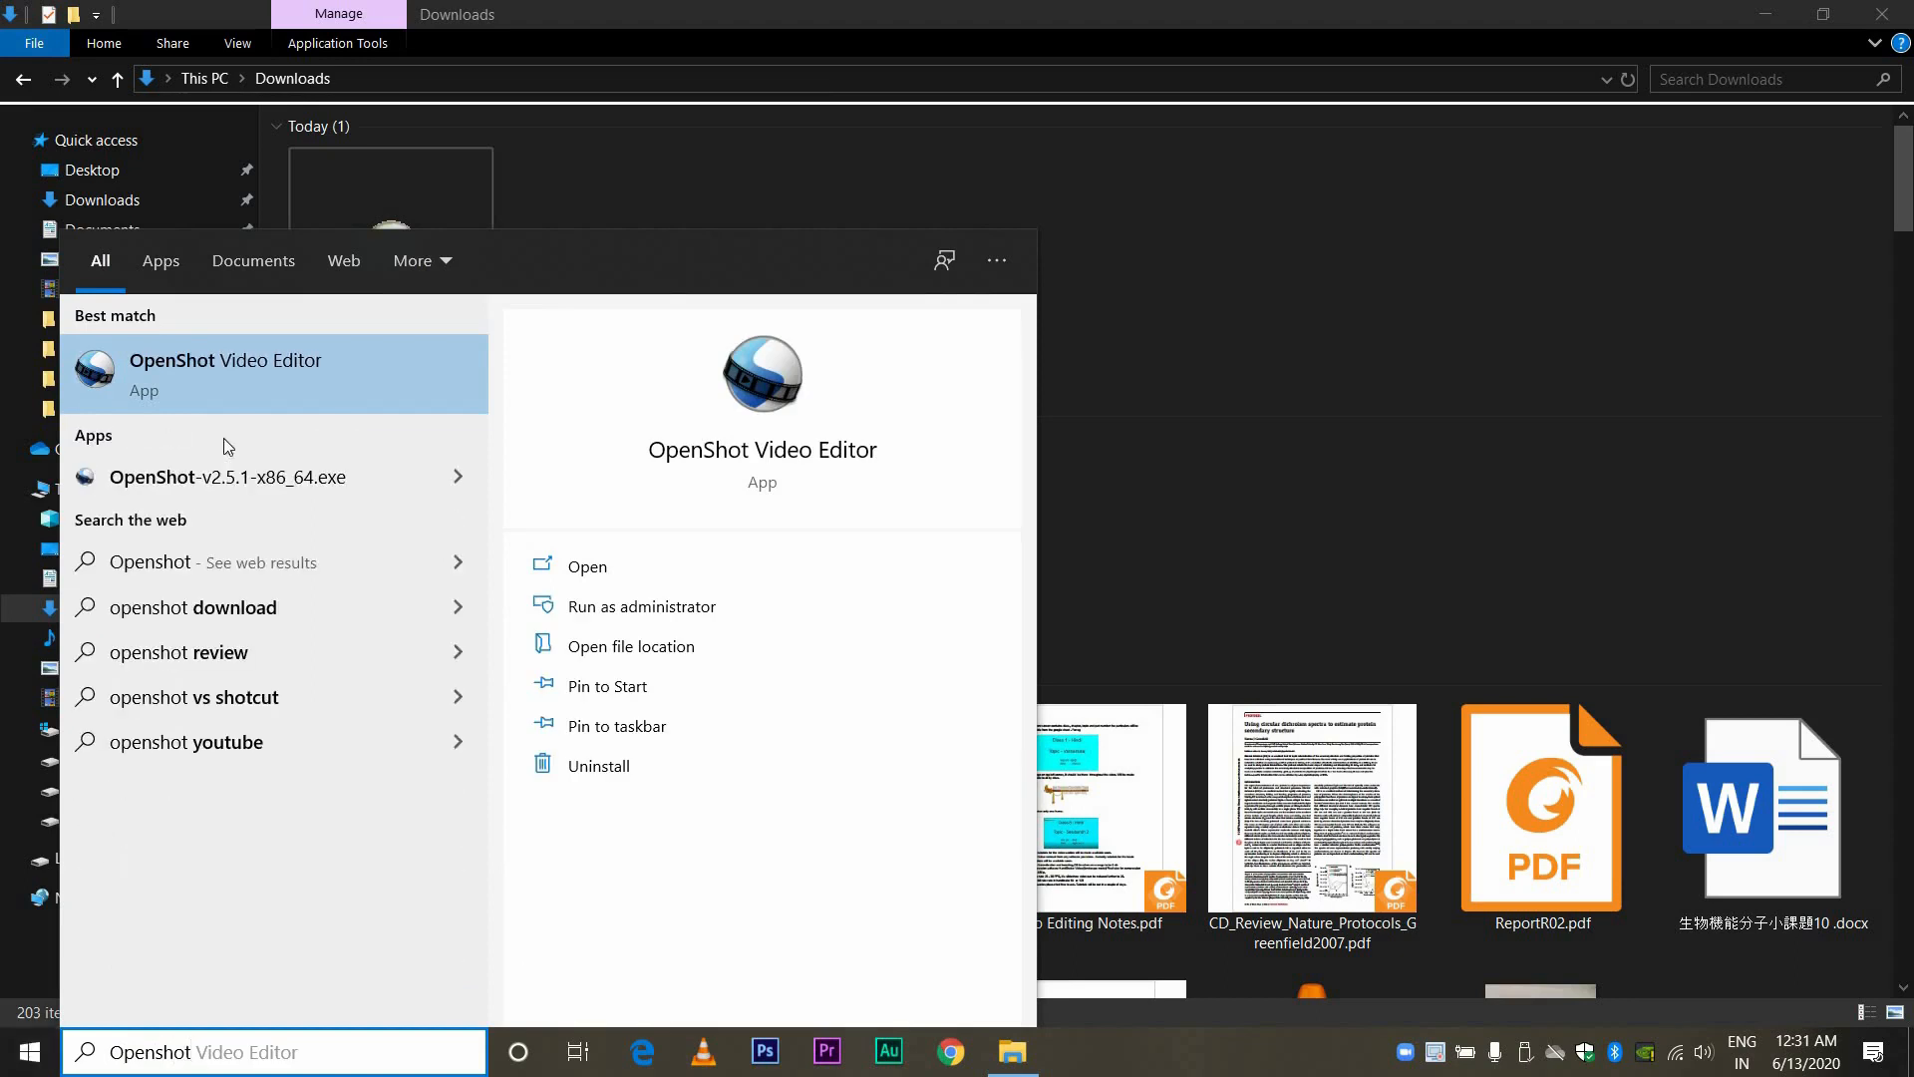
Step: Launch OpenShot Video Editor and maximize its window
{"action": "left_click", "coordinate": [274, 364]}
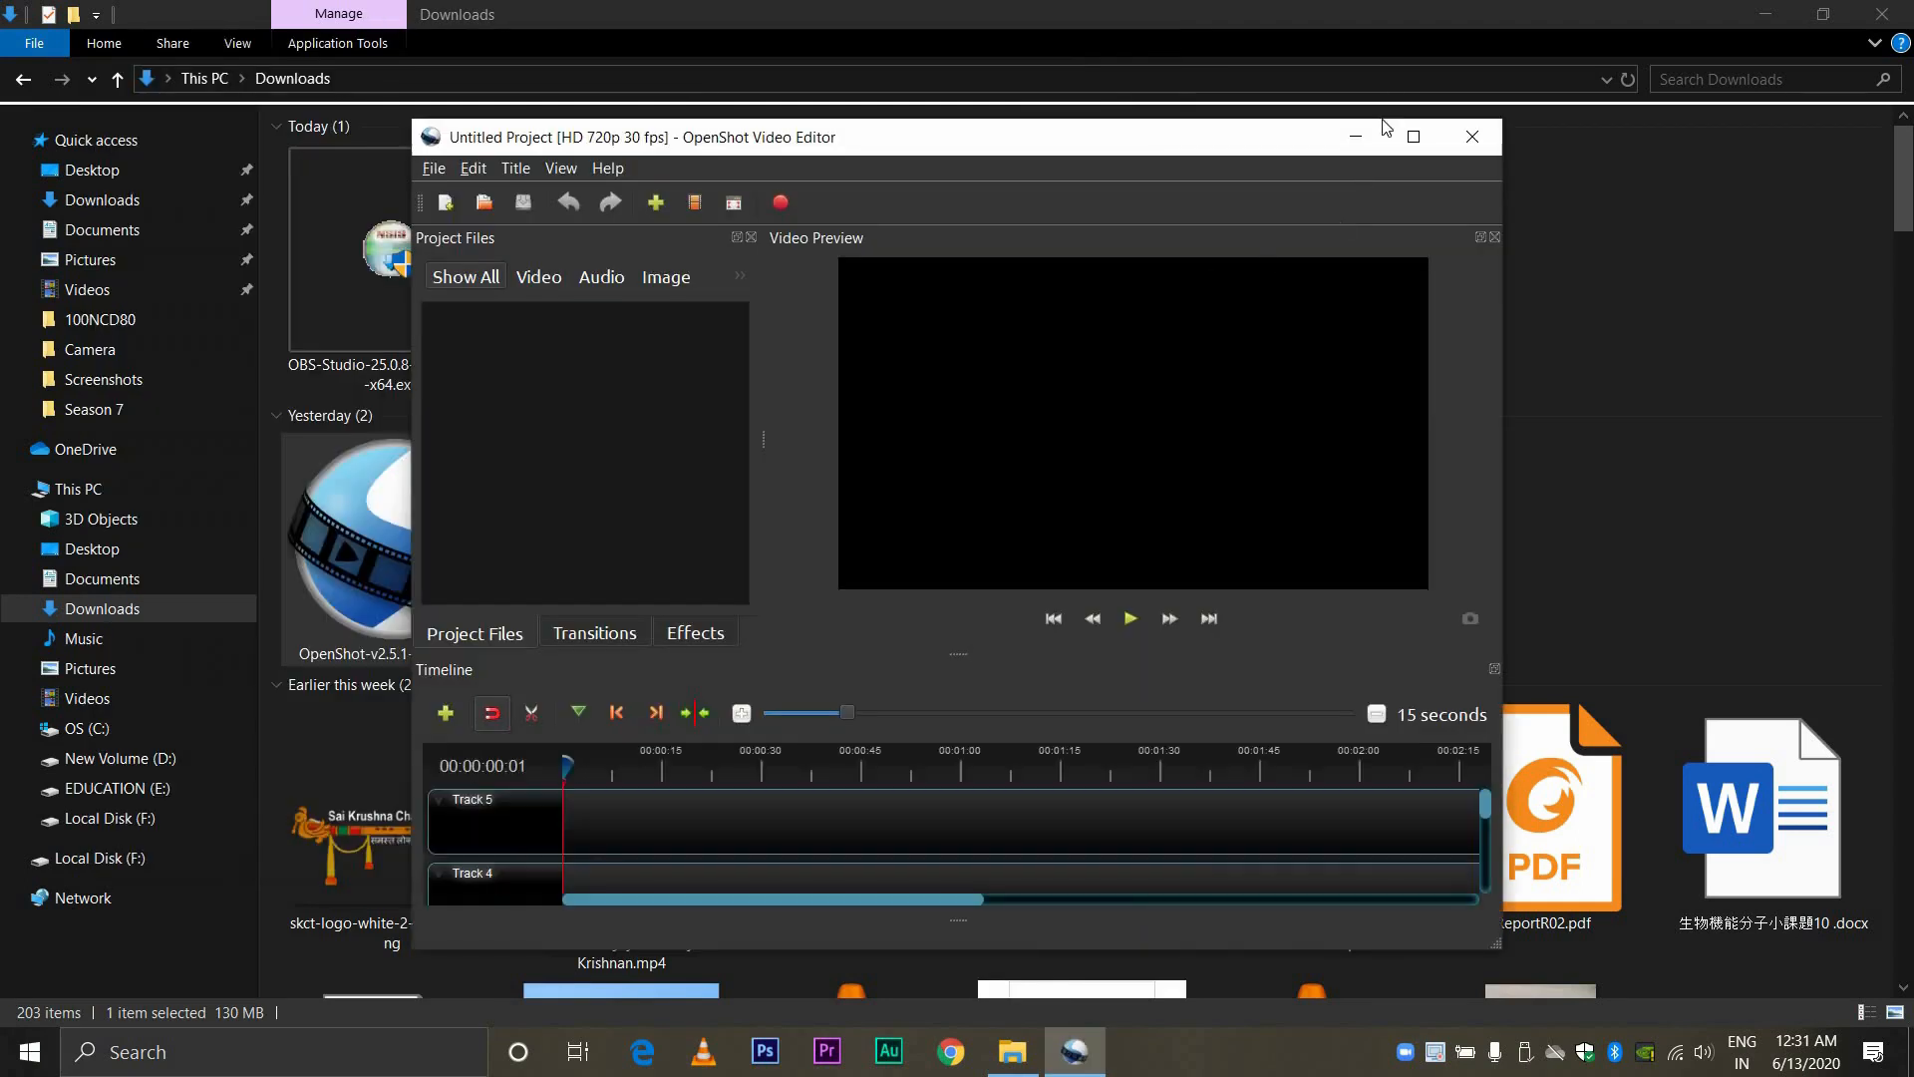
{"action": "left_click", "coordinate": [1413, 136]}
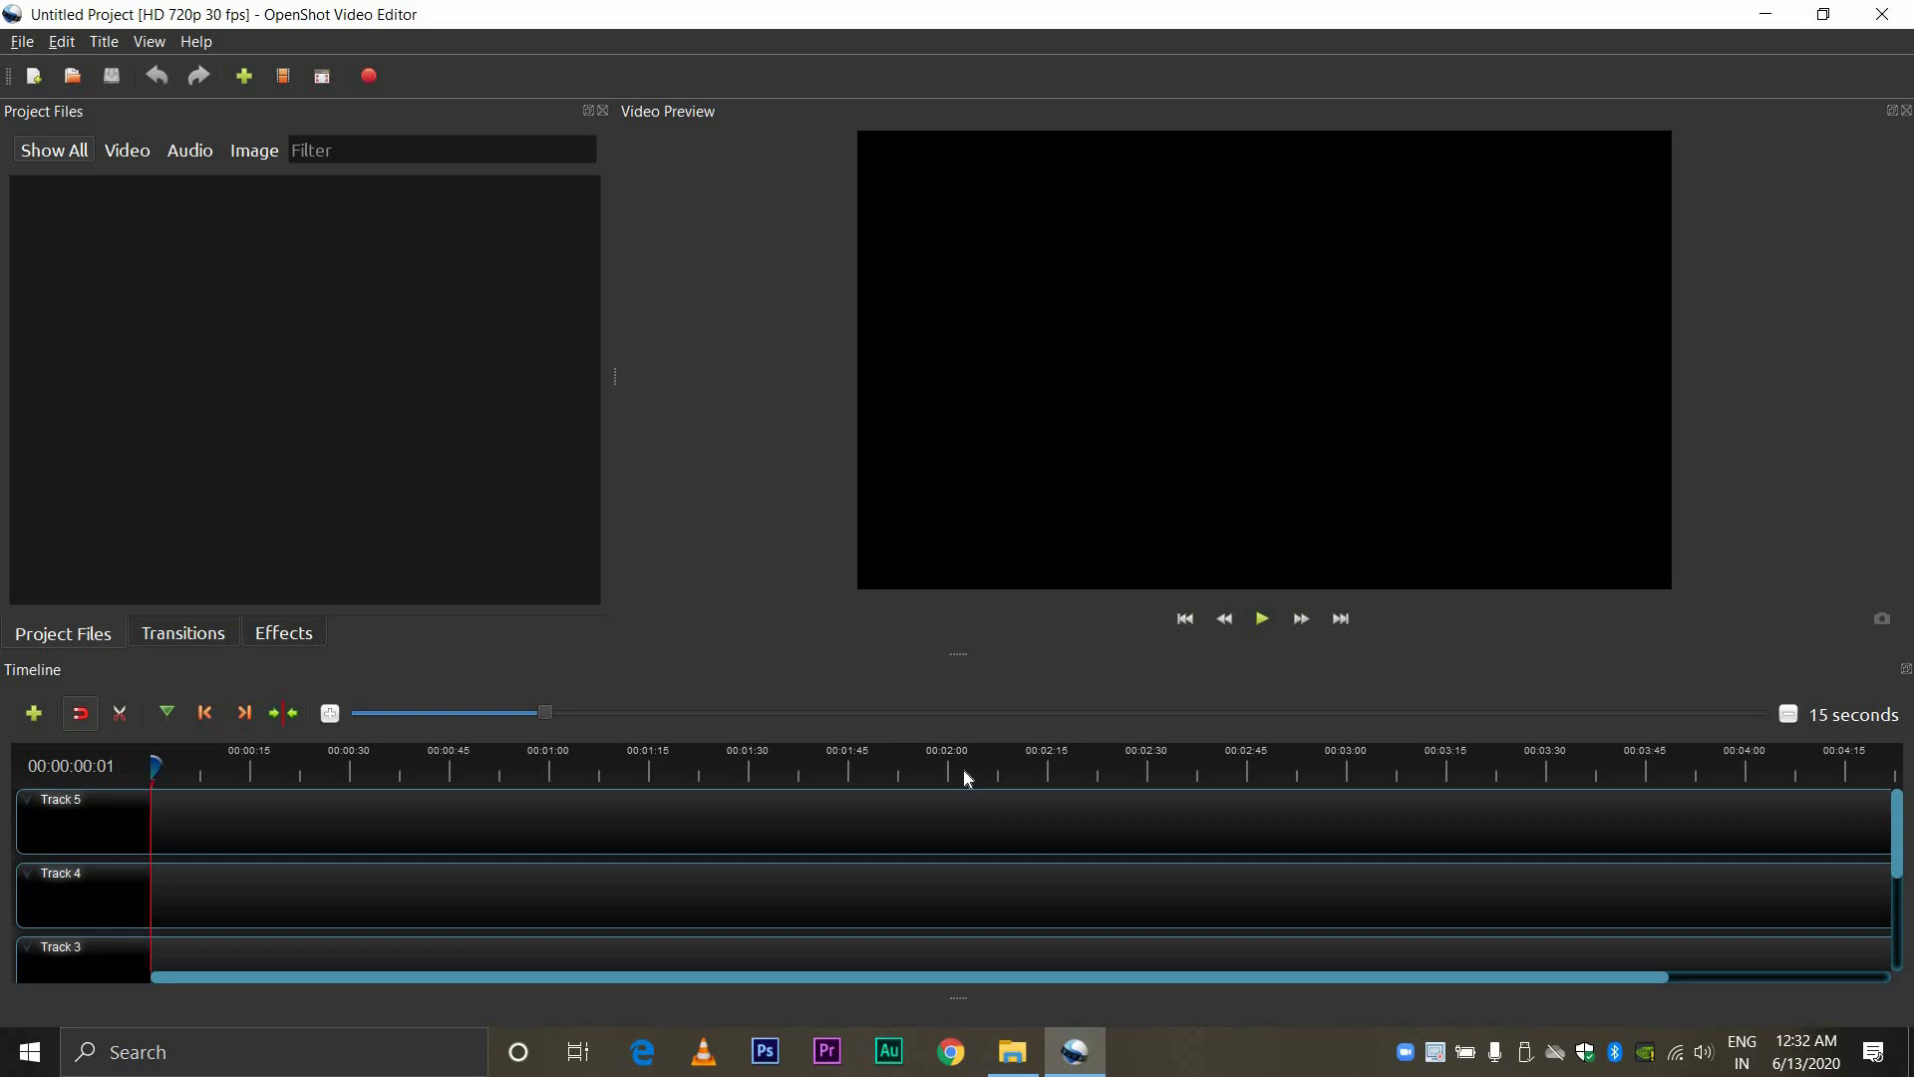
Step: Start a new title from the Standard 3 template
{"action": "left_click", "coordinate": [106, 45]}
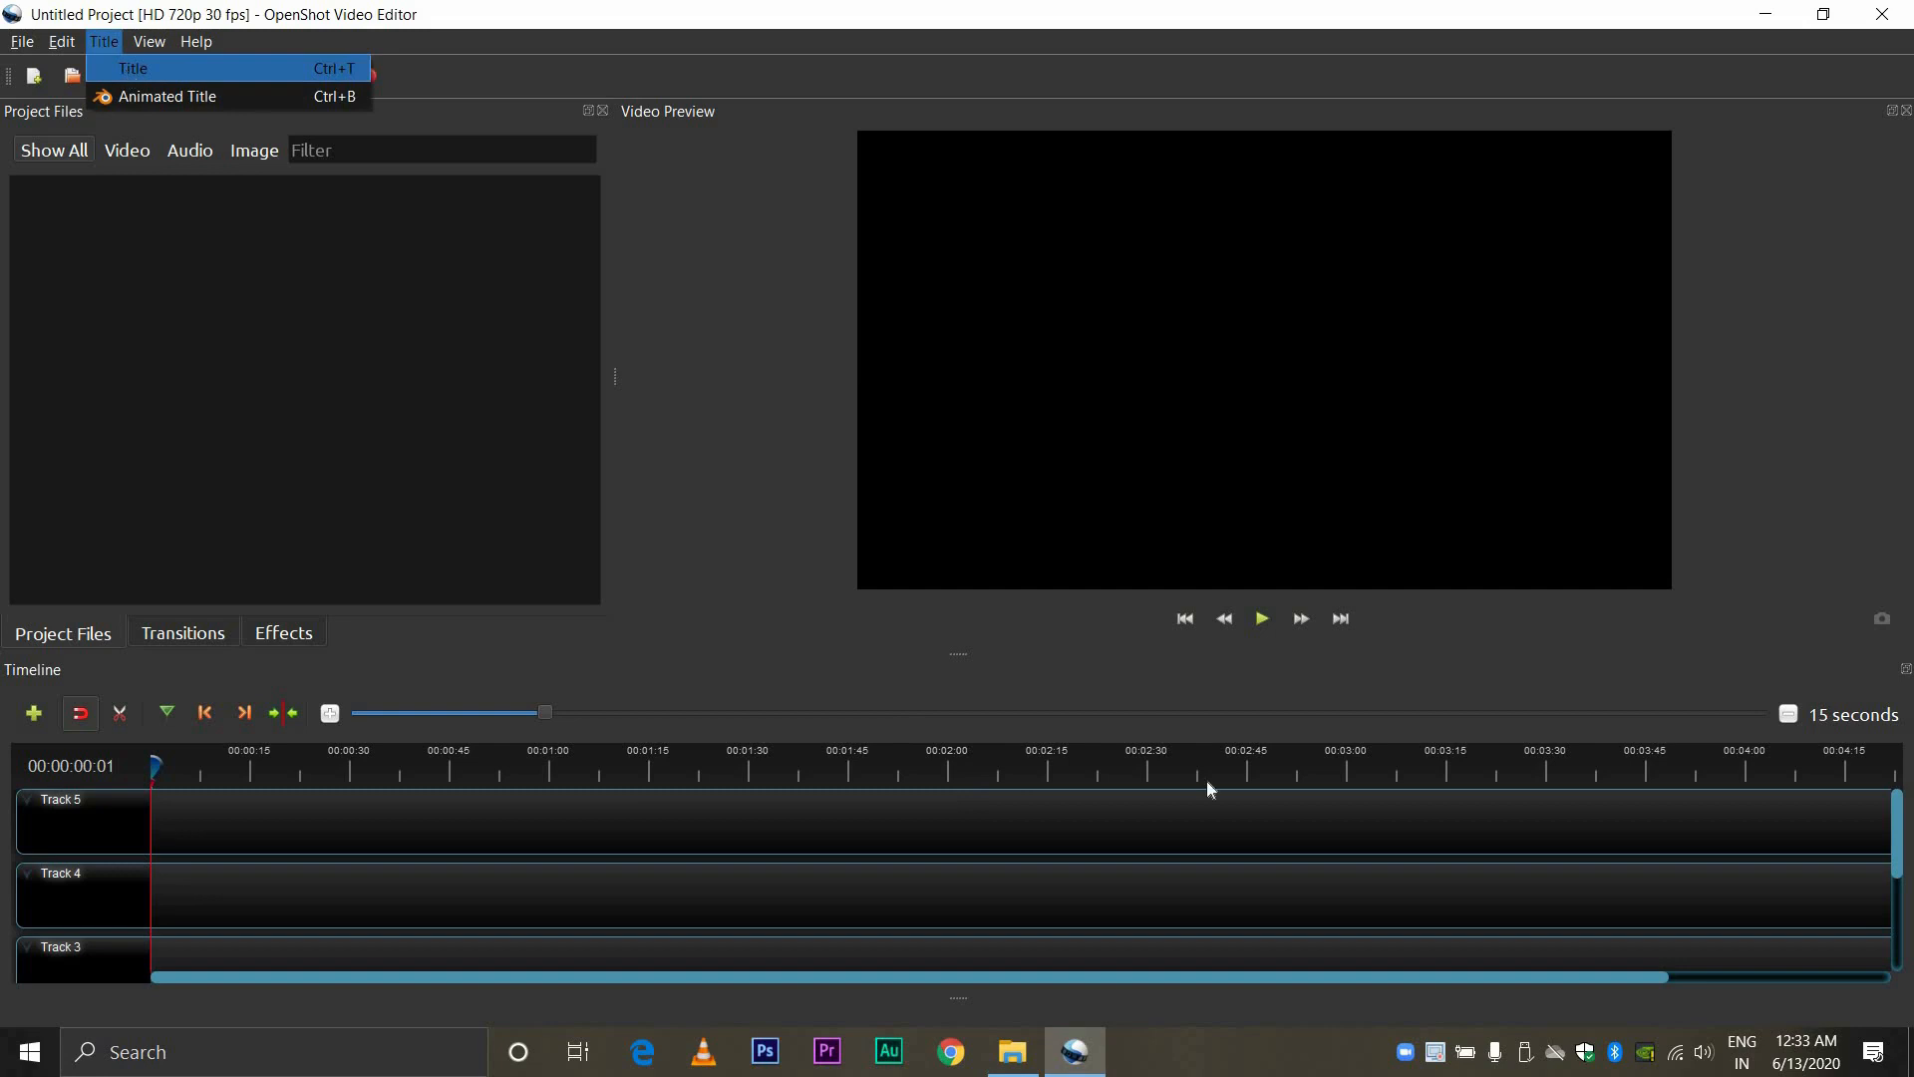
{"action": "left_click", "coordinate": [126, 69]}
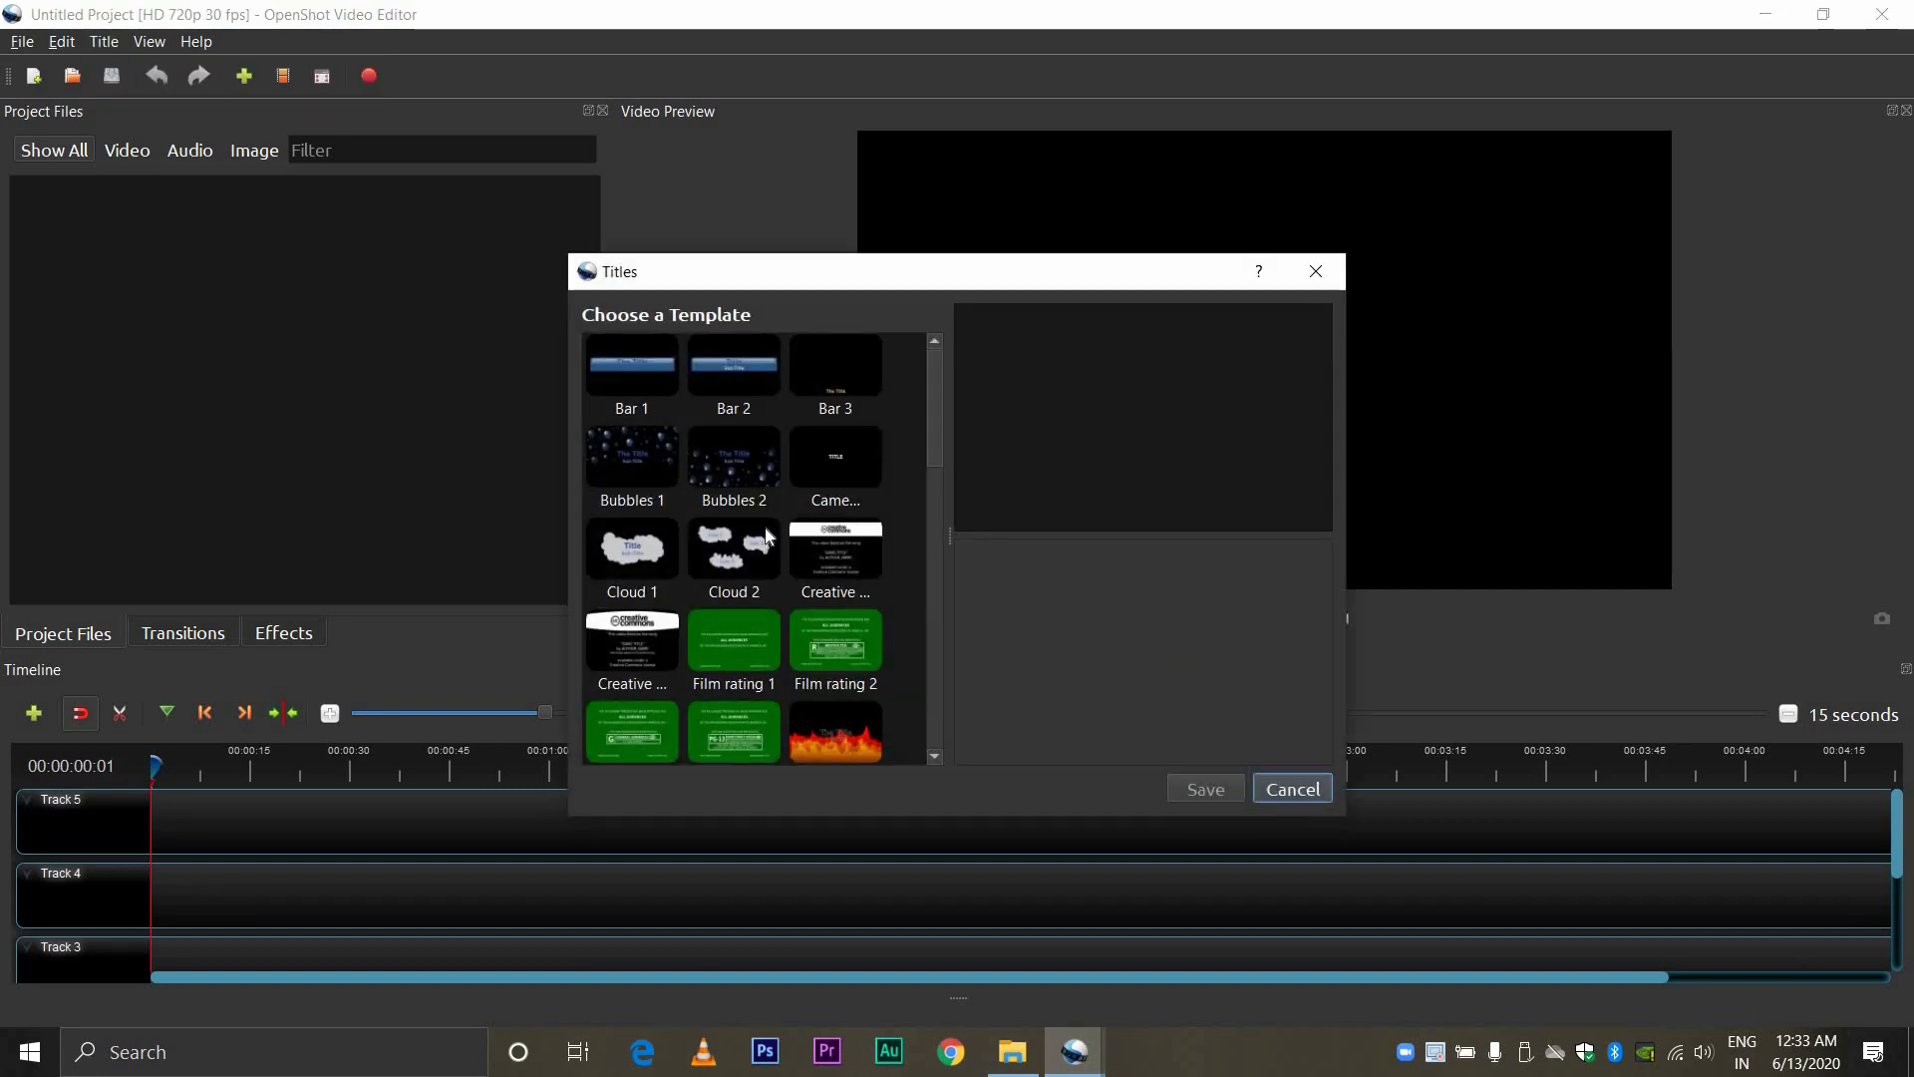
{"action": "scroll", "coordinate": [865, 511], "scroll_direction": "down", "scroll_amount": 5}
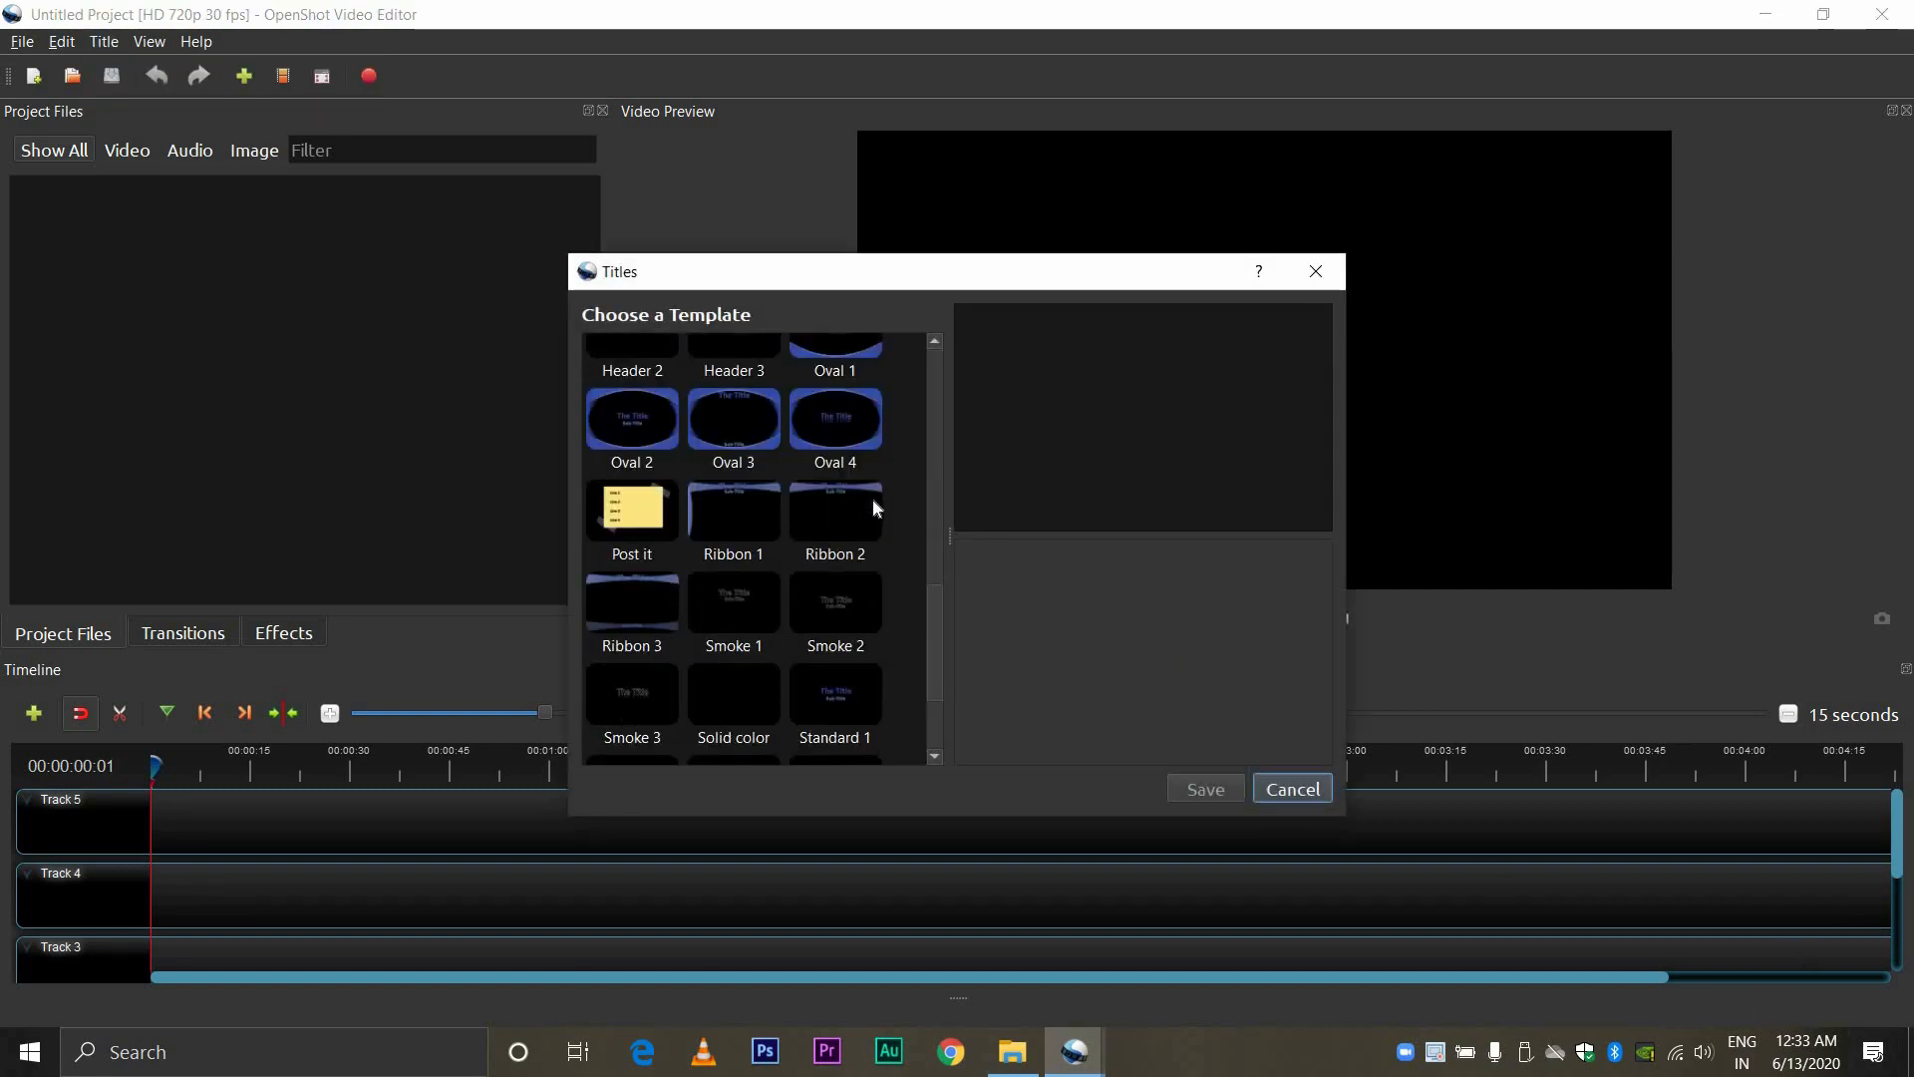
{"action": "scroll", "coordinate": [880, 626], "scroll_direction": "down", "scroll_amount": 2}
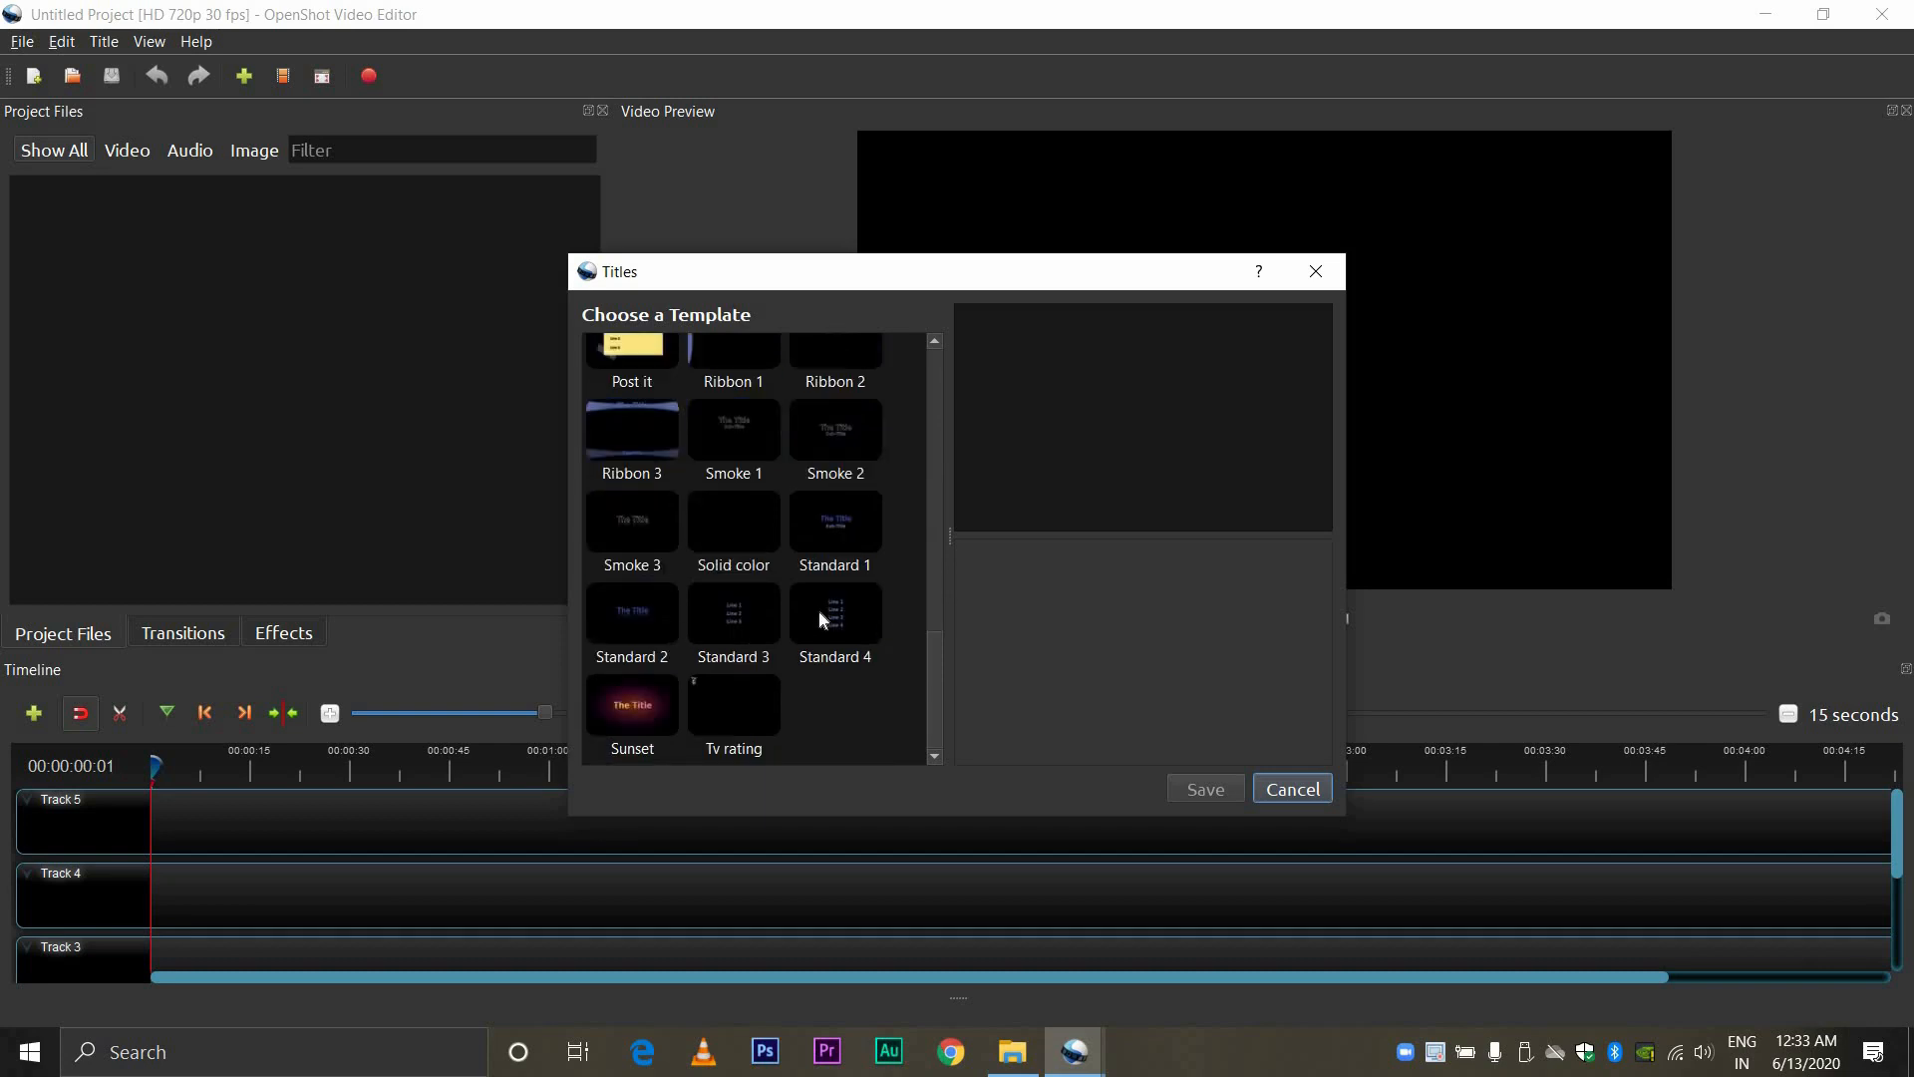
{"action": "left_click", "coordinate": [746, 622]}
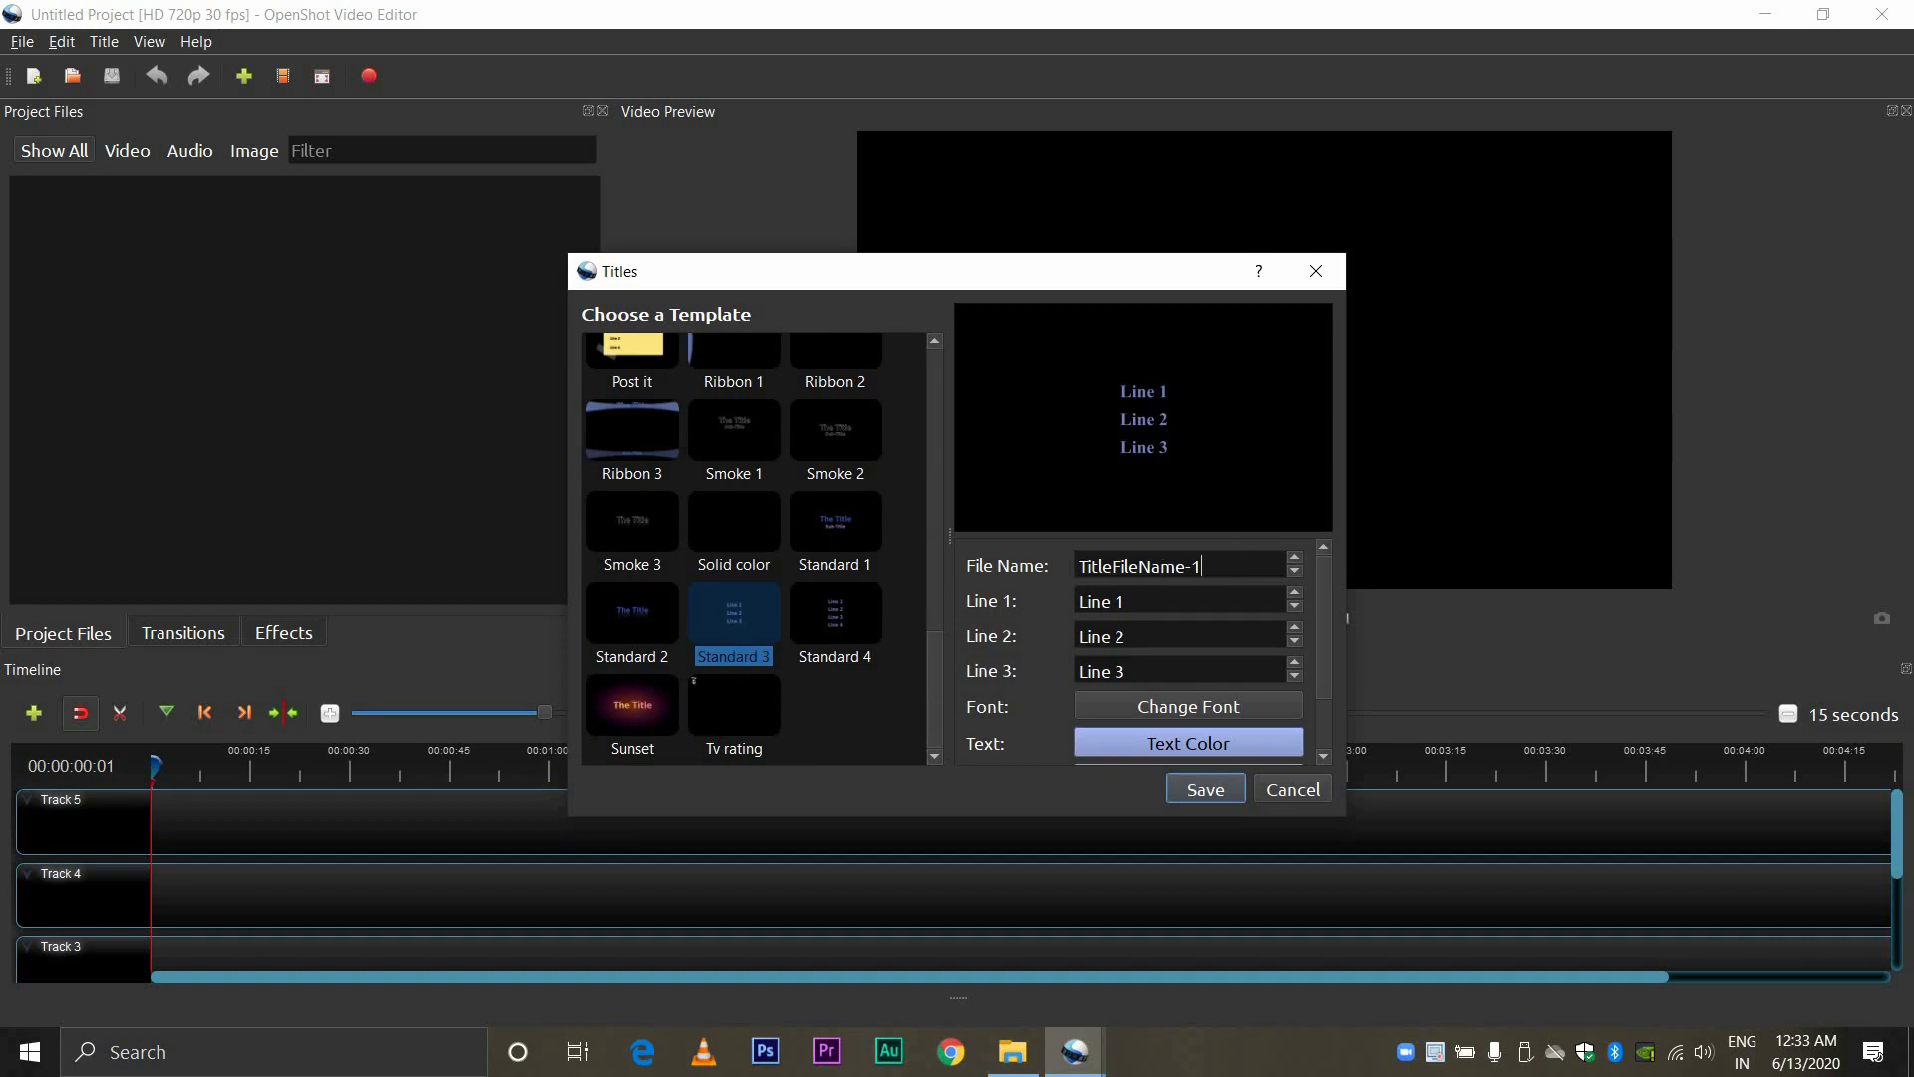
{"action": "left_click_drag", "start_coordinate": [1231, 563], "coordinate": [1051, 567]}
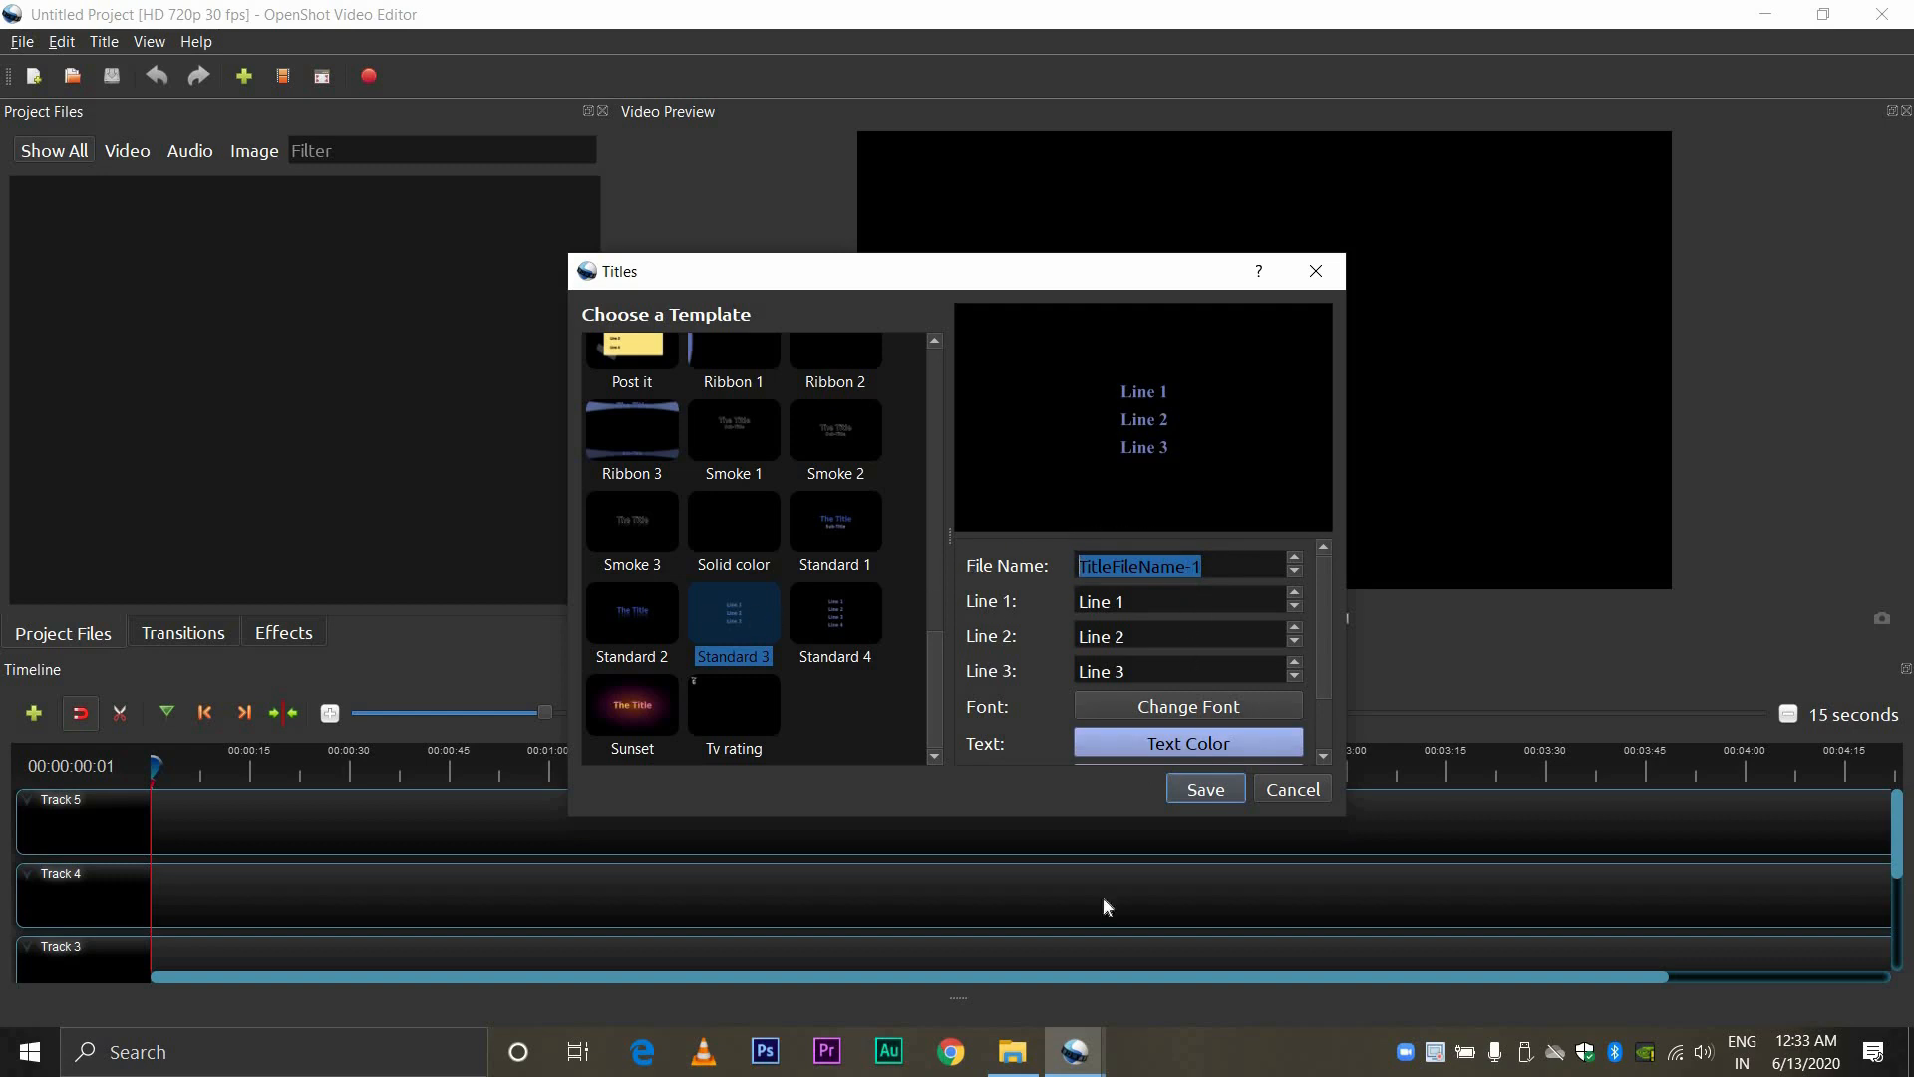
Step: Open Video Editing Notes (1).pdf from Downloads, review its front-screen and logo requirements, and close it
{"action": "mouse_move", "coordinate": [1015, 1054]}
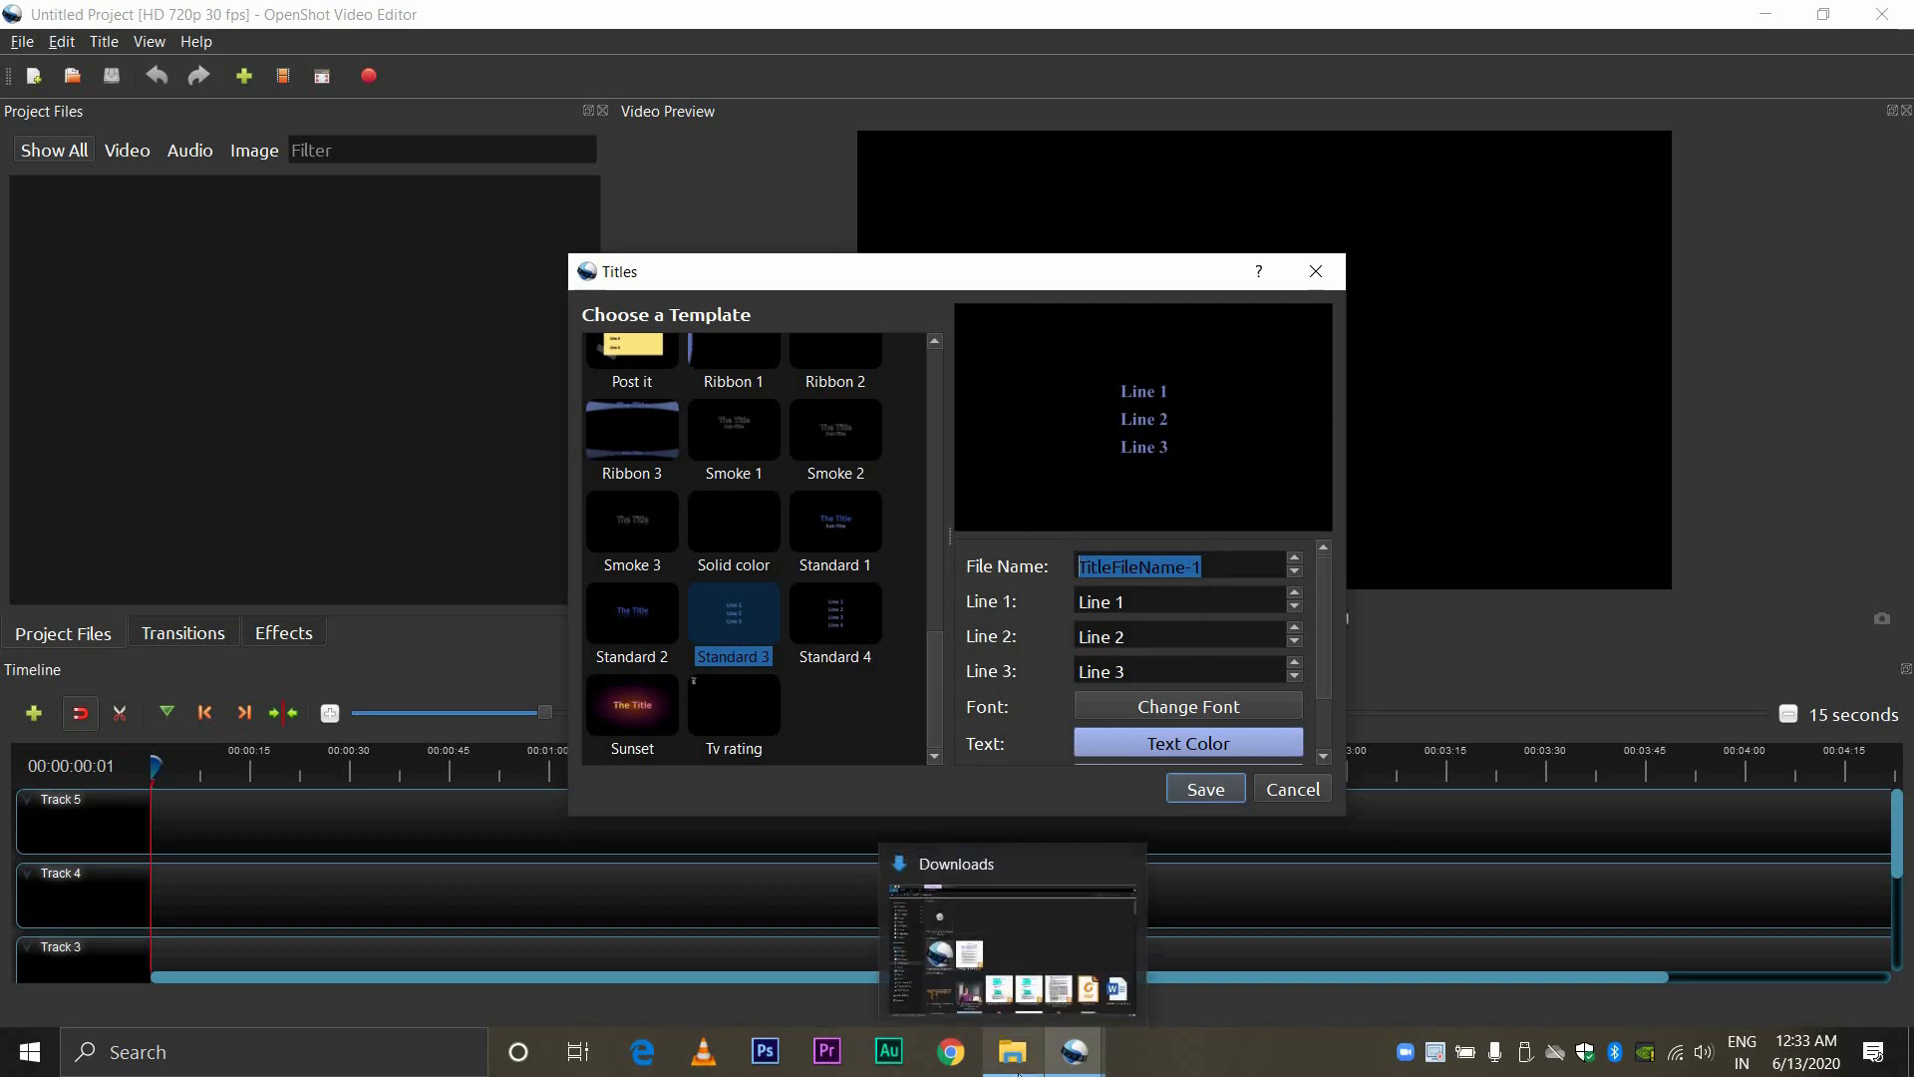
{"action": "left_click", "coordinate": [995, 842]}
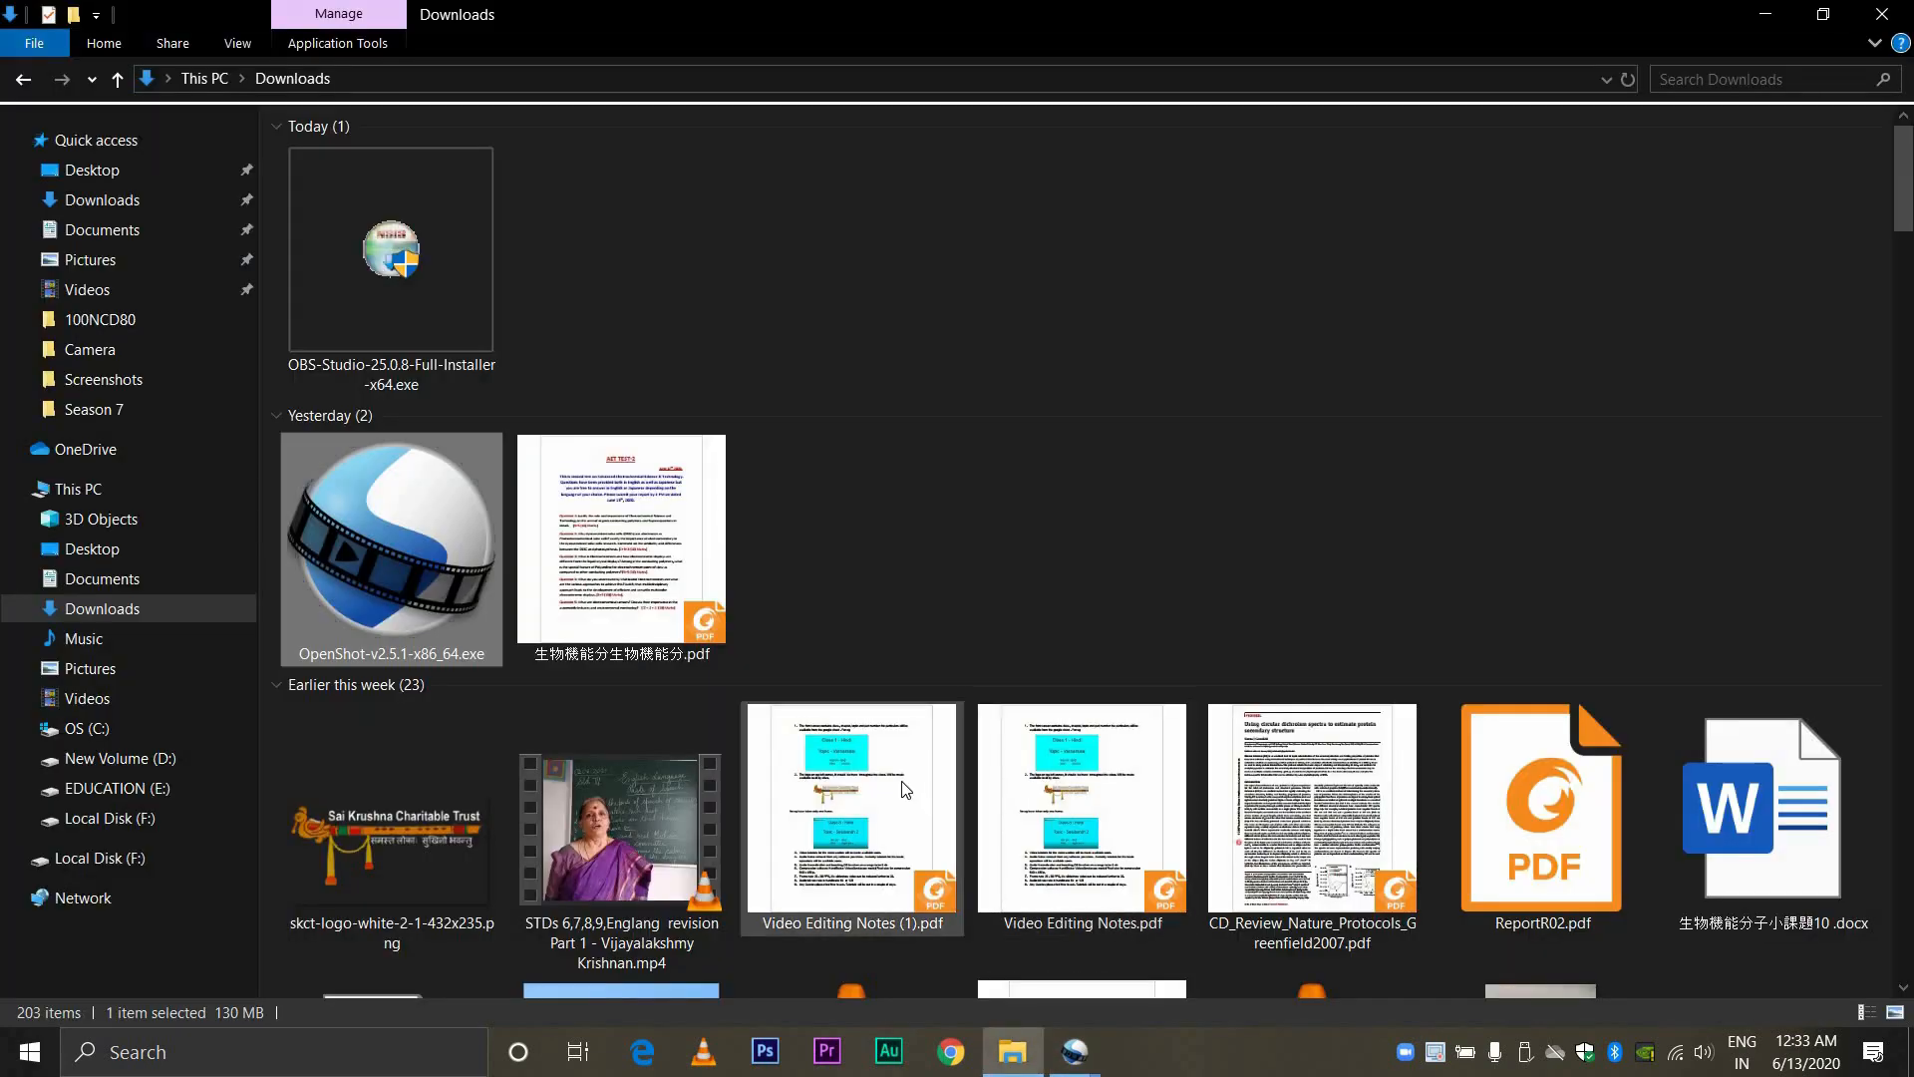
{"action": "double_click", "coordinate": [905, 790]}
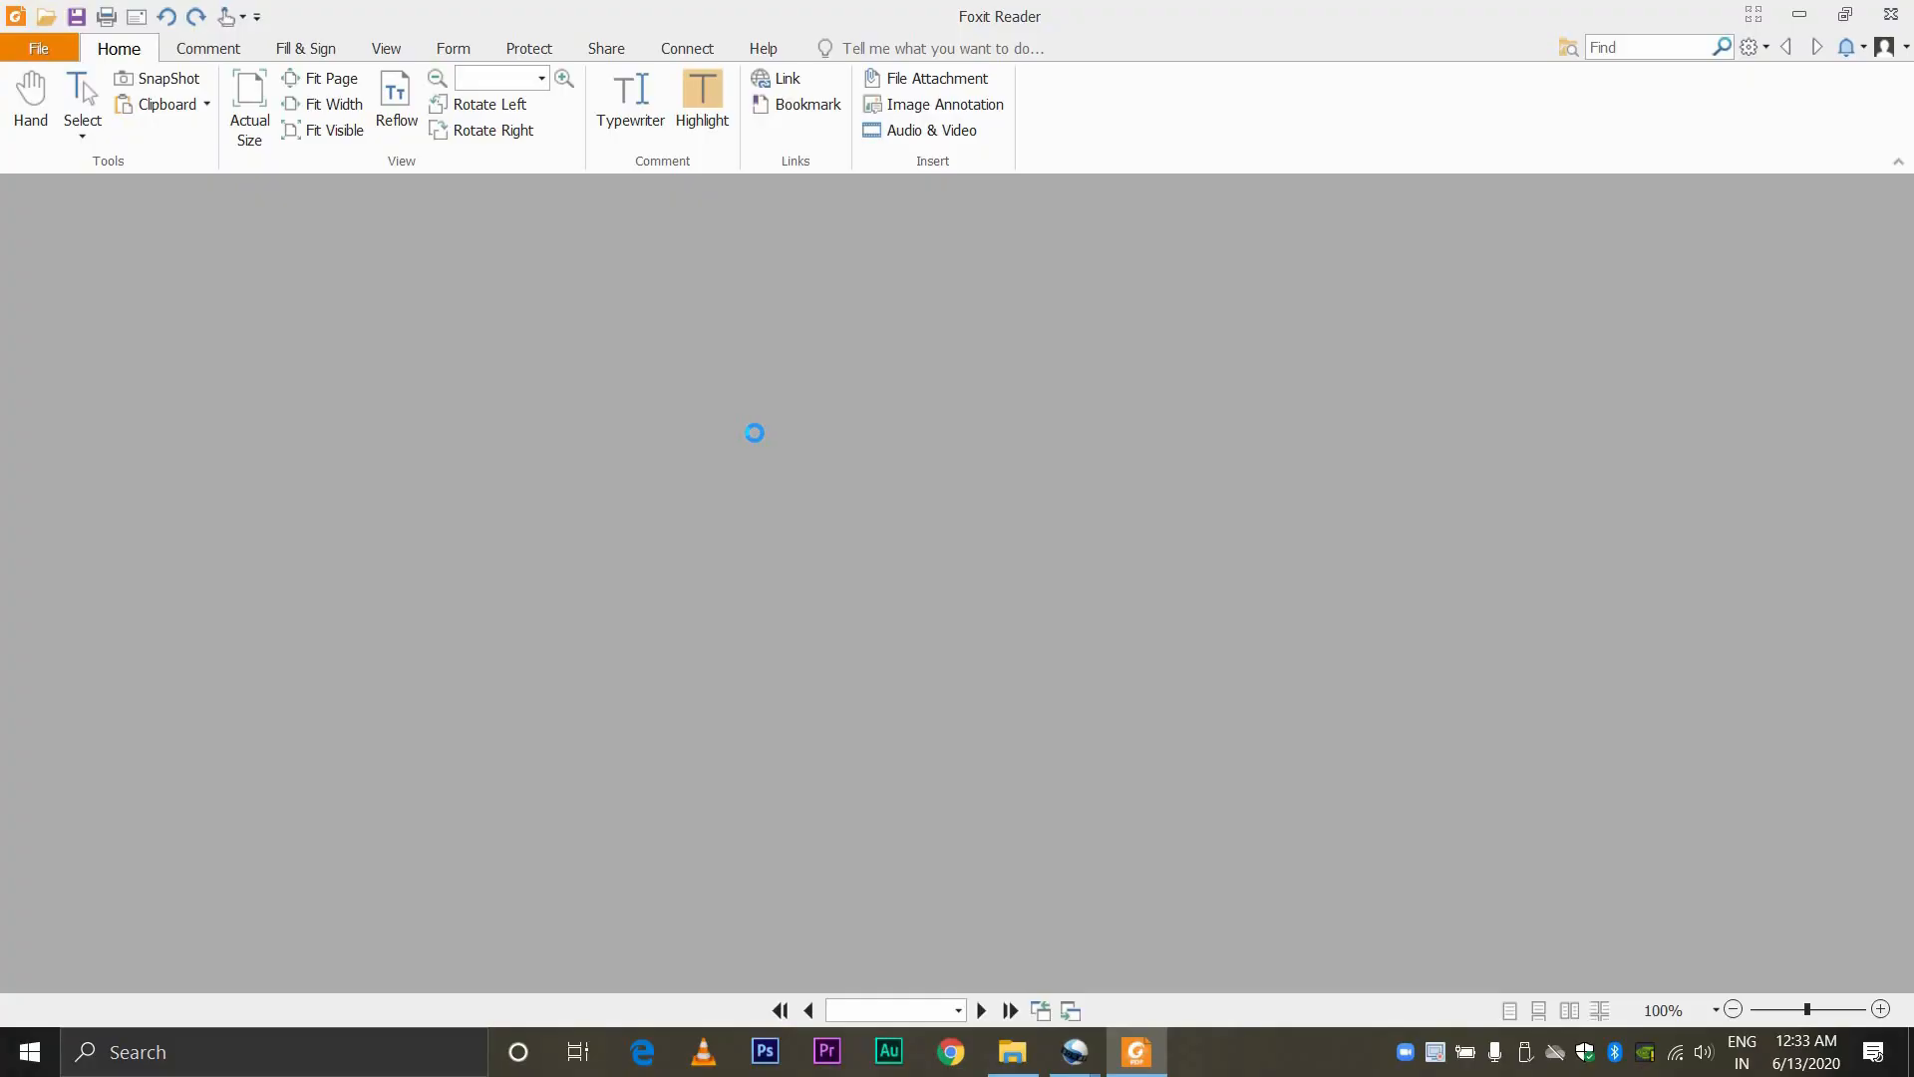
{"action": "scroll", "coordinate": [877, 628], "scroll_direction": "down", "scroll_amount": 3}
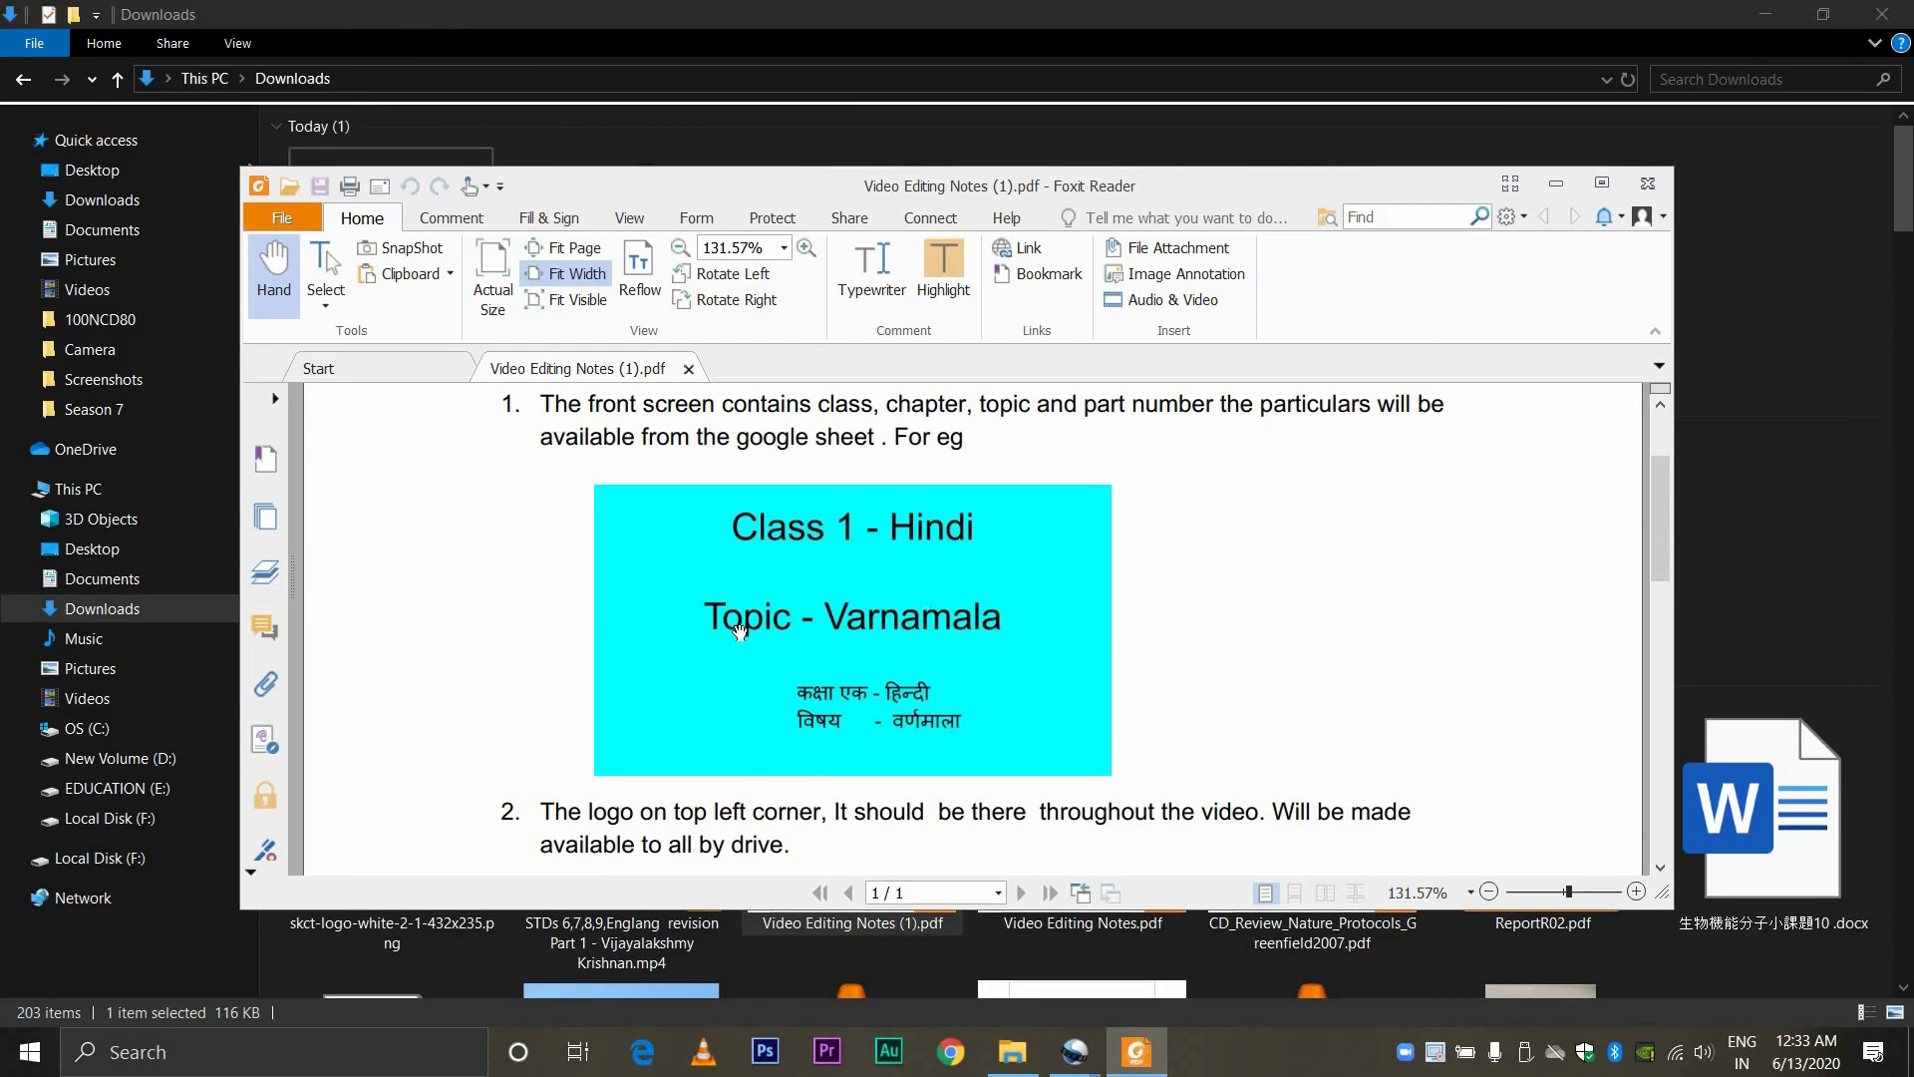
{"action": "scroll", "coordinate": [996, 588], "scroll_direction": "down", "scroll_amount": 10}
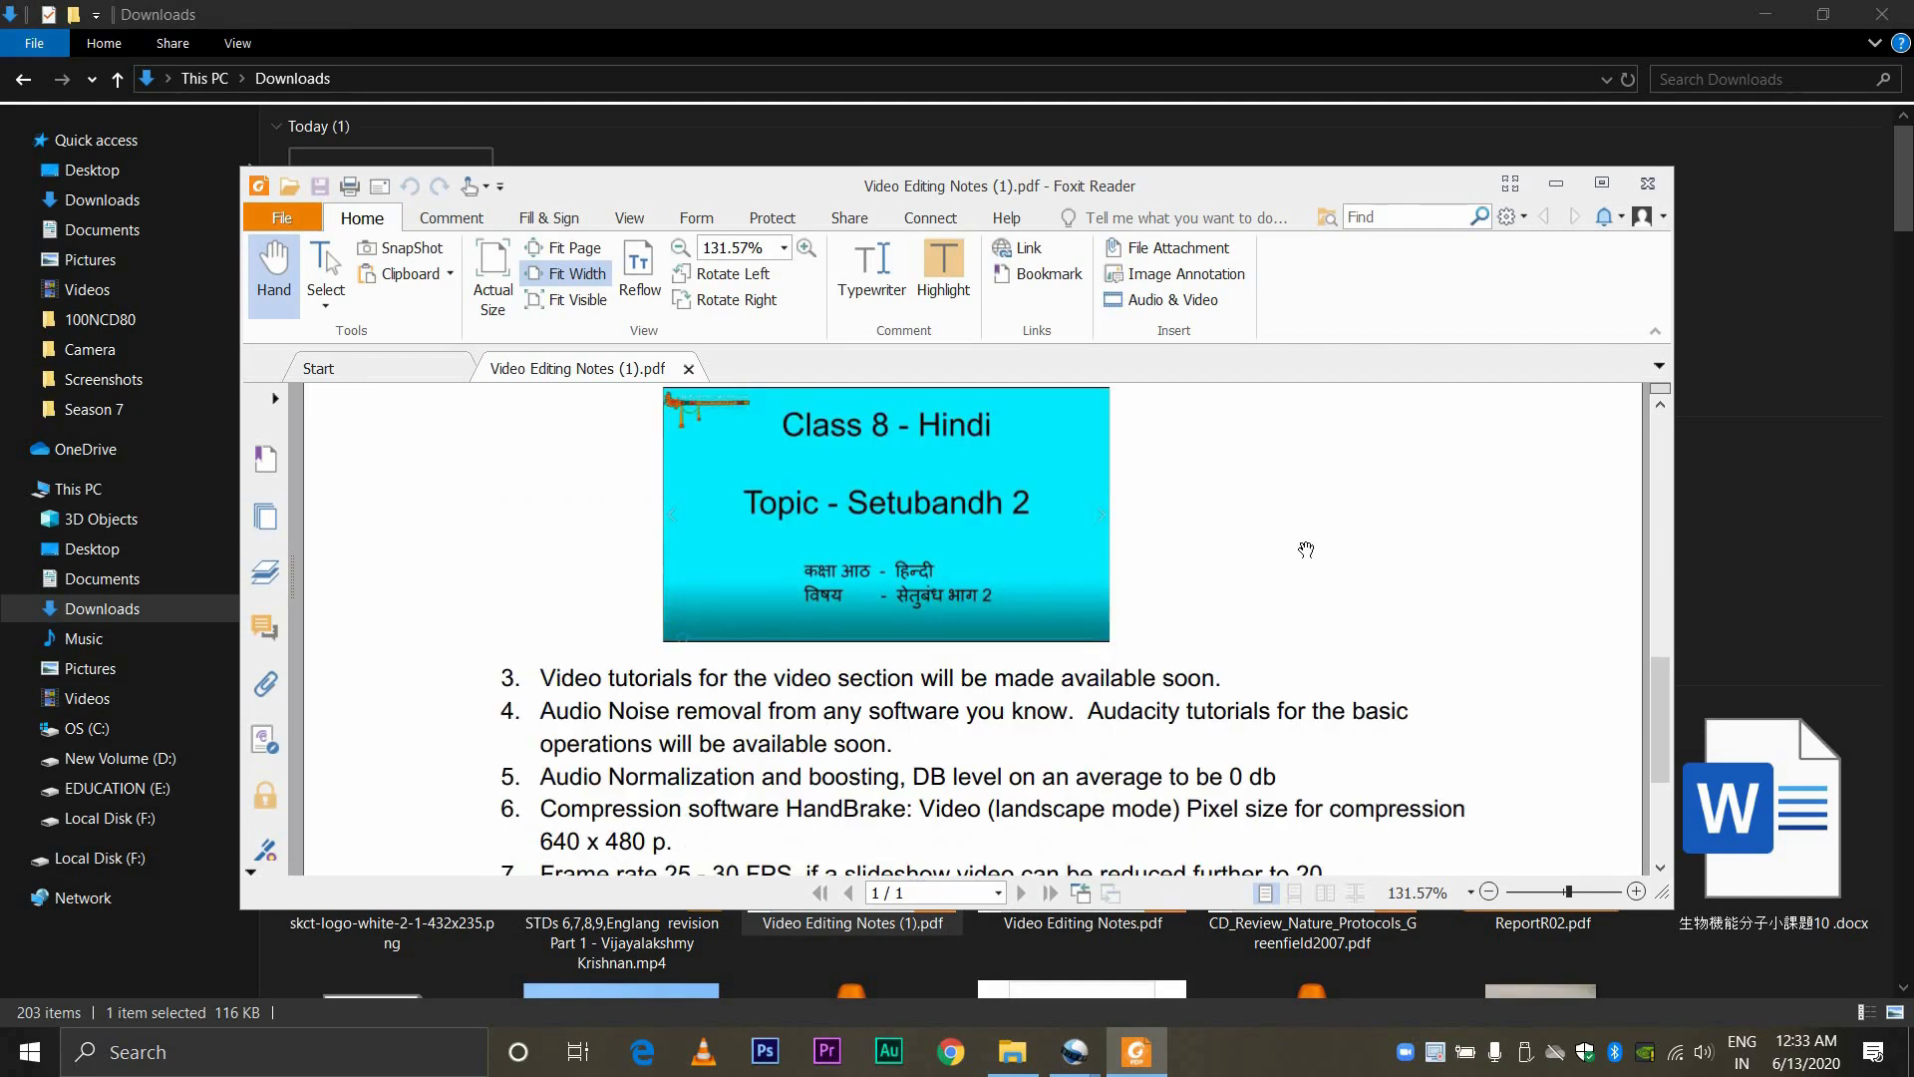
{"action": "scroll", "coordinate": [1301, 547], "scroll_direction": "up", "scroll_amount": 3}
{"action": "scroll", "coordinate": [1294, 550], "scroll_direction": "up", "scroll_amount": 2}
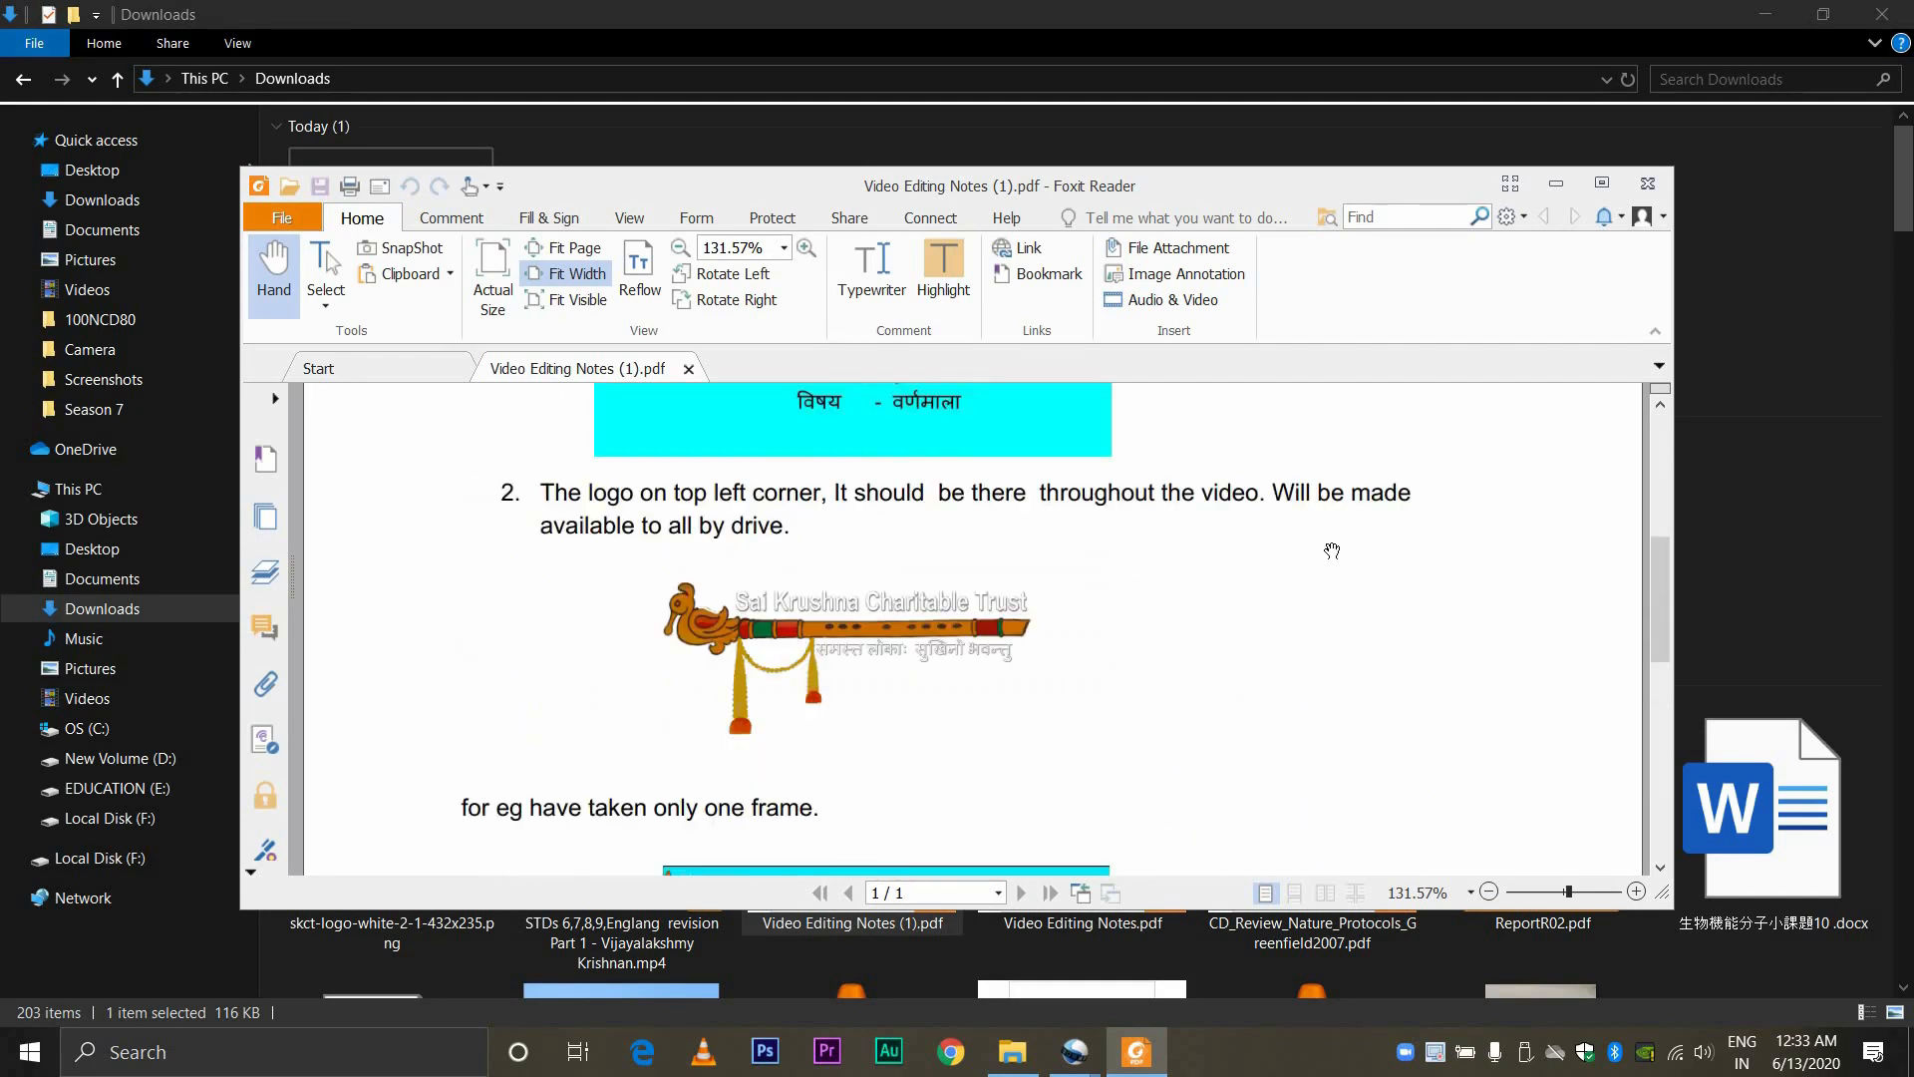
{"action": "scroll", "coordinate": [1294, 550], "scroll_direction": "up", "scroll_amount": 1}
{"action": "scroll", "coordinate": [1352, 492], "scroll_direction": "up", "scroll_amount": 2}
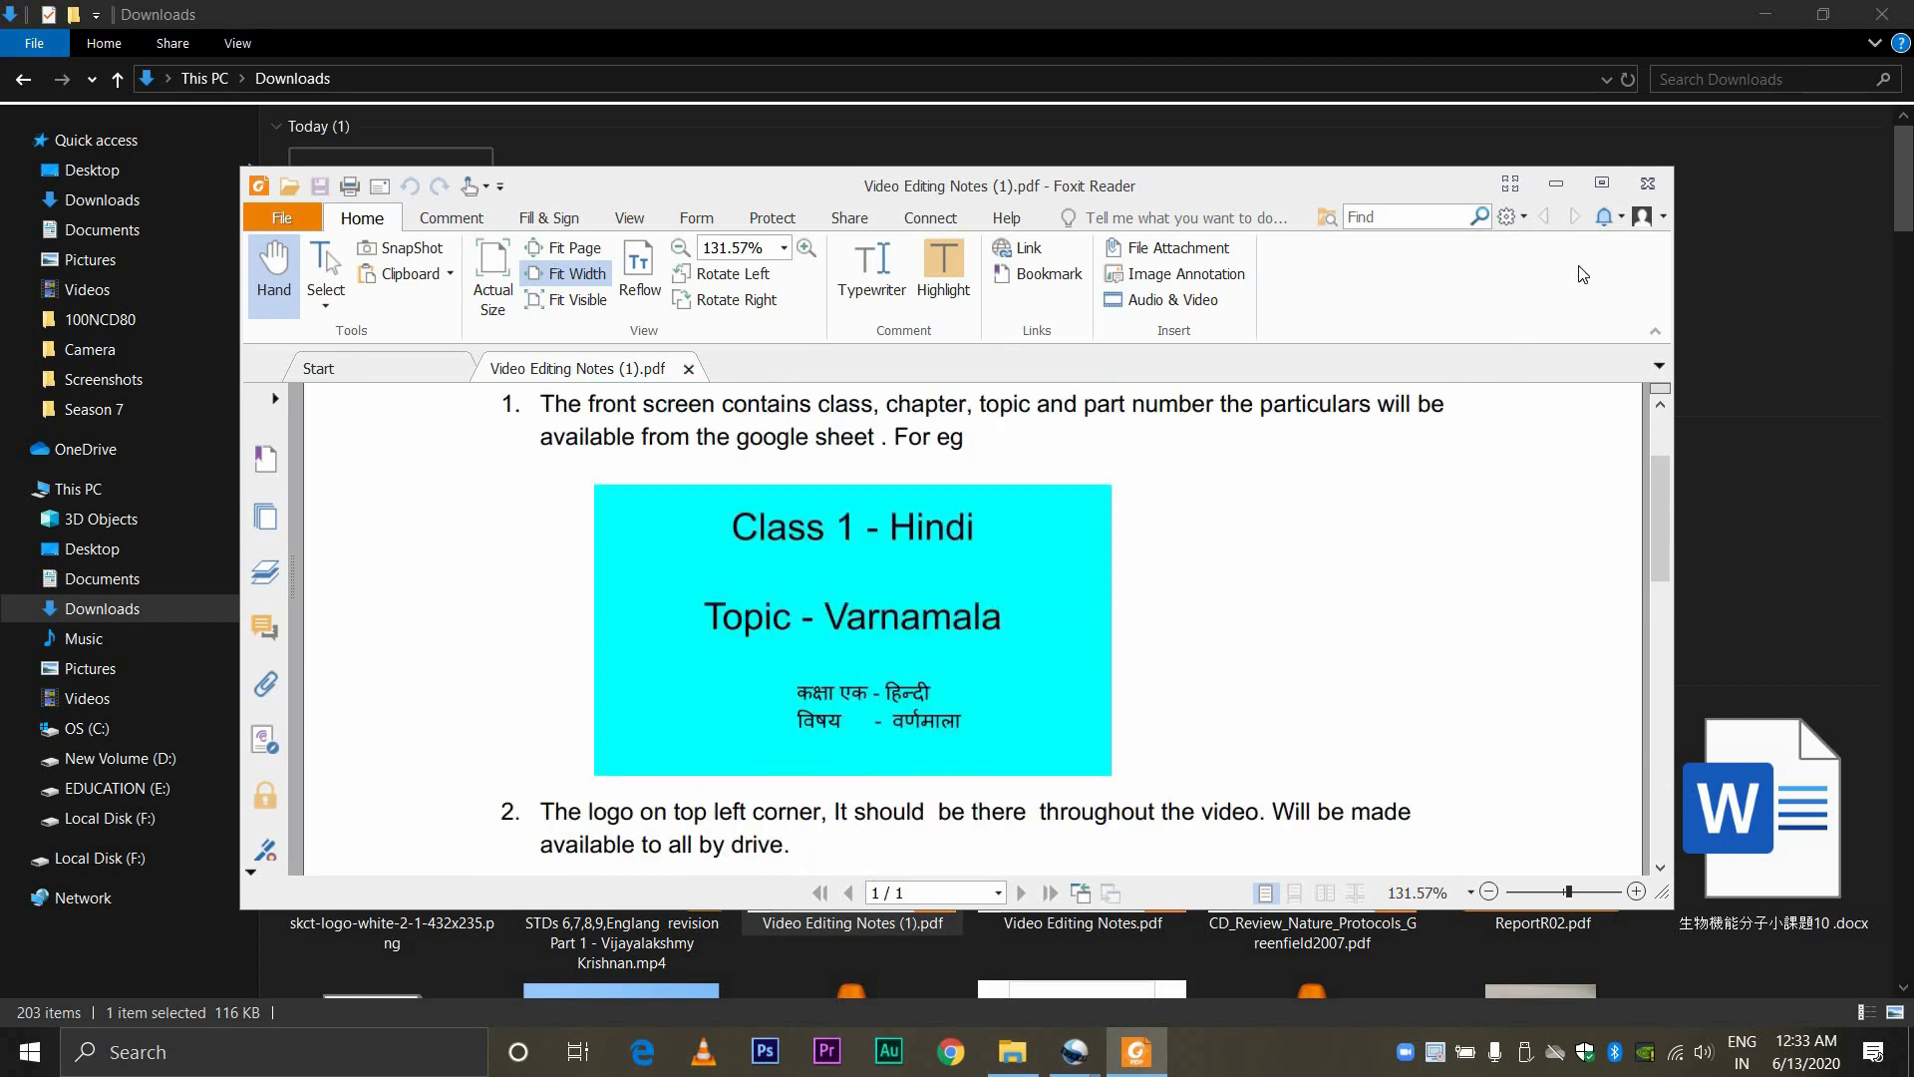
{"action": "left_click", "coordinate": [1650, 182]}
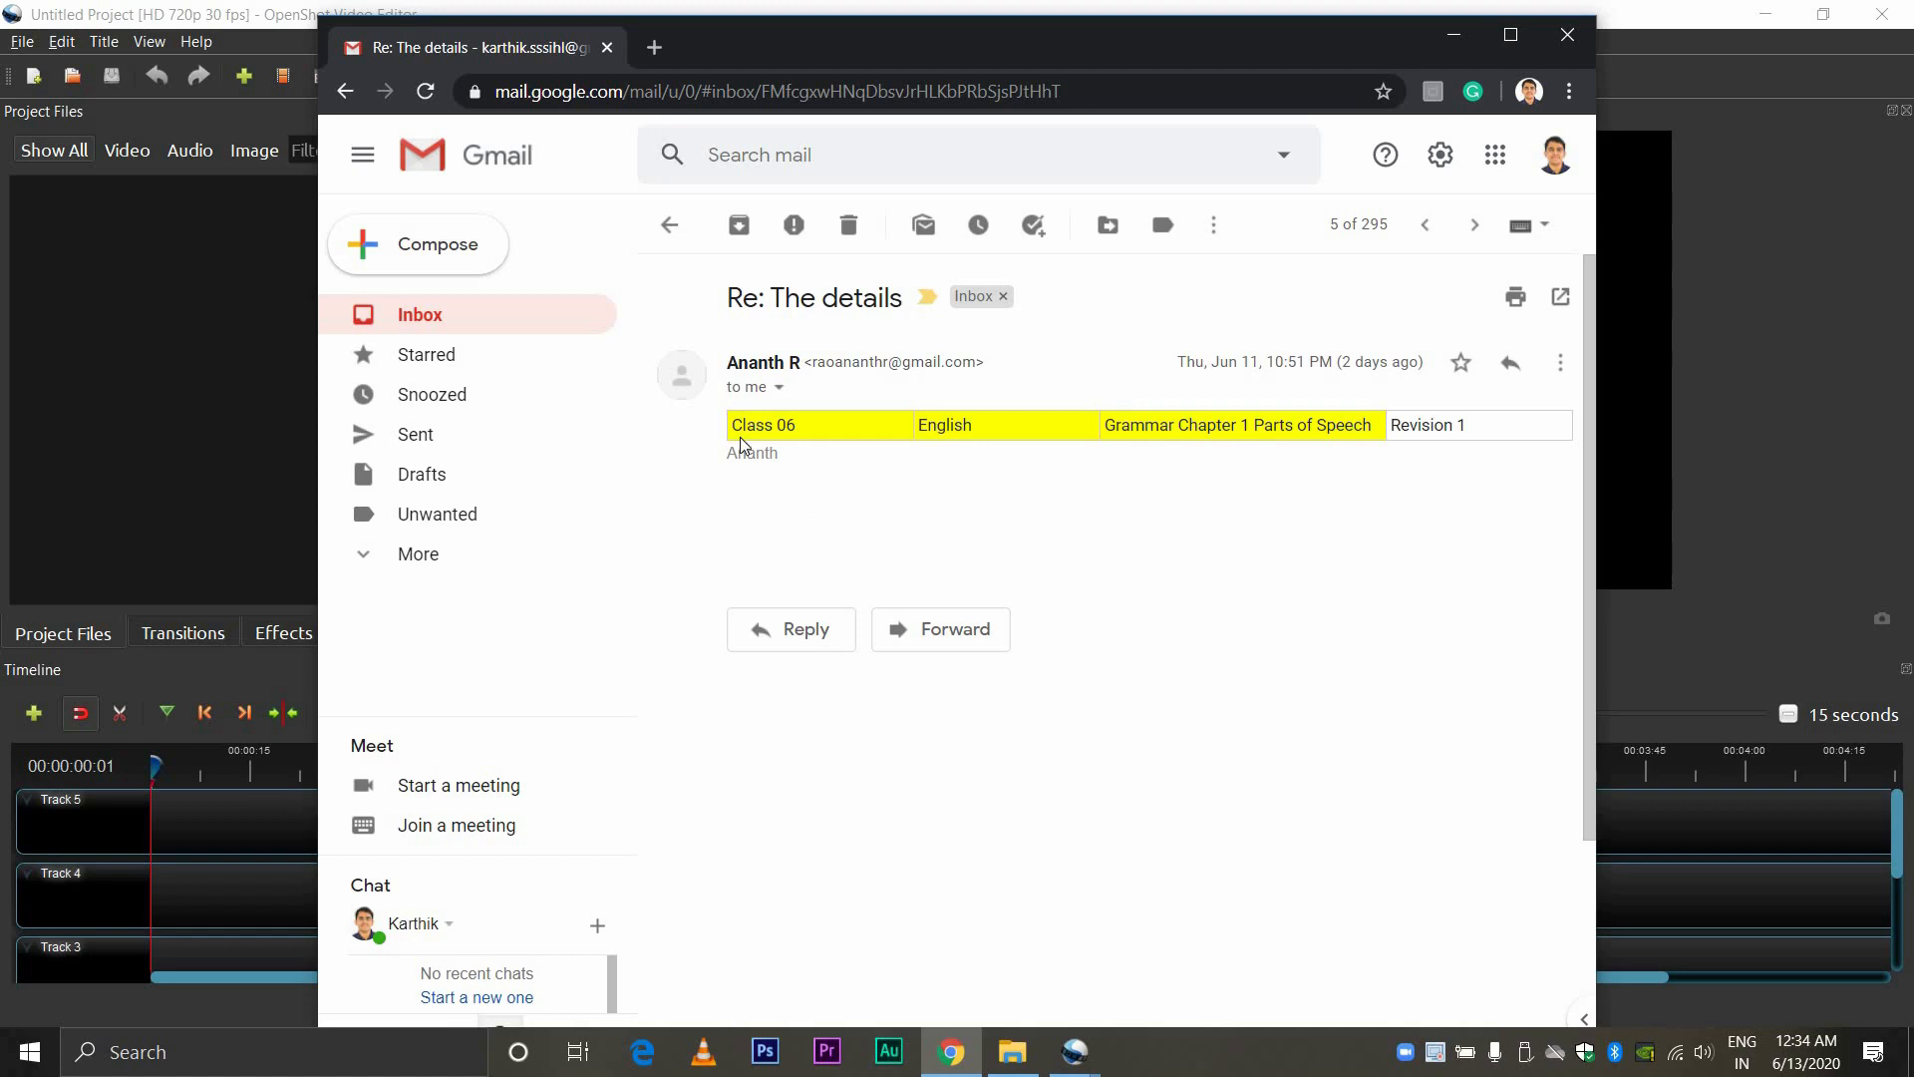
Step: Using the class details in the email, set title Line 1 to "CLASS 6 - ENGLISH" and Line 2 to "Topic - Grammar Chapter 1 Parts of Speech"
{"action": "left_click", "coordinate": [936, 428]}
{"action": "left_click", "coordinate": [1567, 35]}
{"action": "left_click_drag", "start_coordinate": [1134, 638], "coordinate": [1025, 638]}
{"action": "double_click", "coordinate": [1131, 639]}
{"action": "left_click_drag", "start_coordinate": [1127, 638], "coordinate": [1064, 635]}
{"action": "type", "text": "Top"}
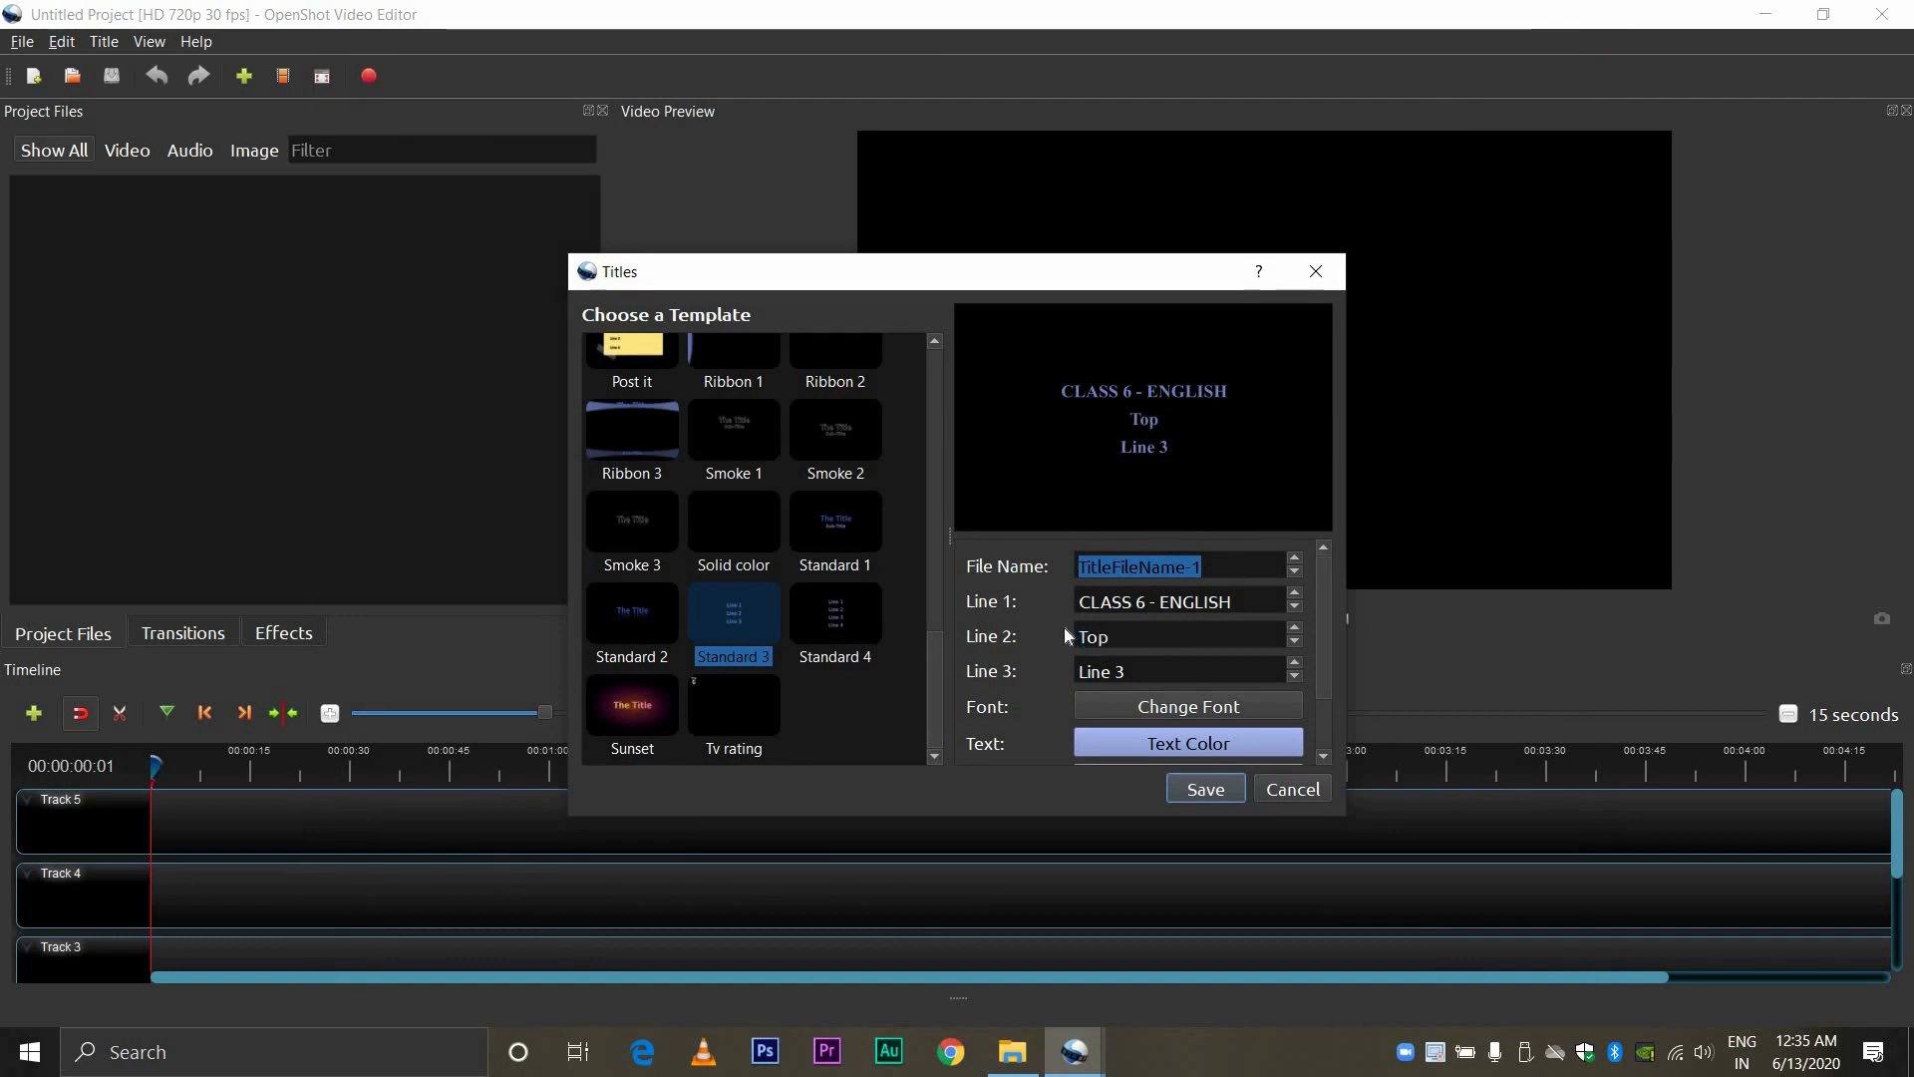
{"action": "type", "text": "ic -"}
{"action": "type", "text": "Grammar Chapter 1 Parts of Speech"}
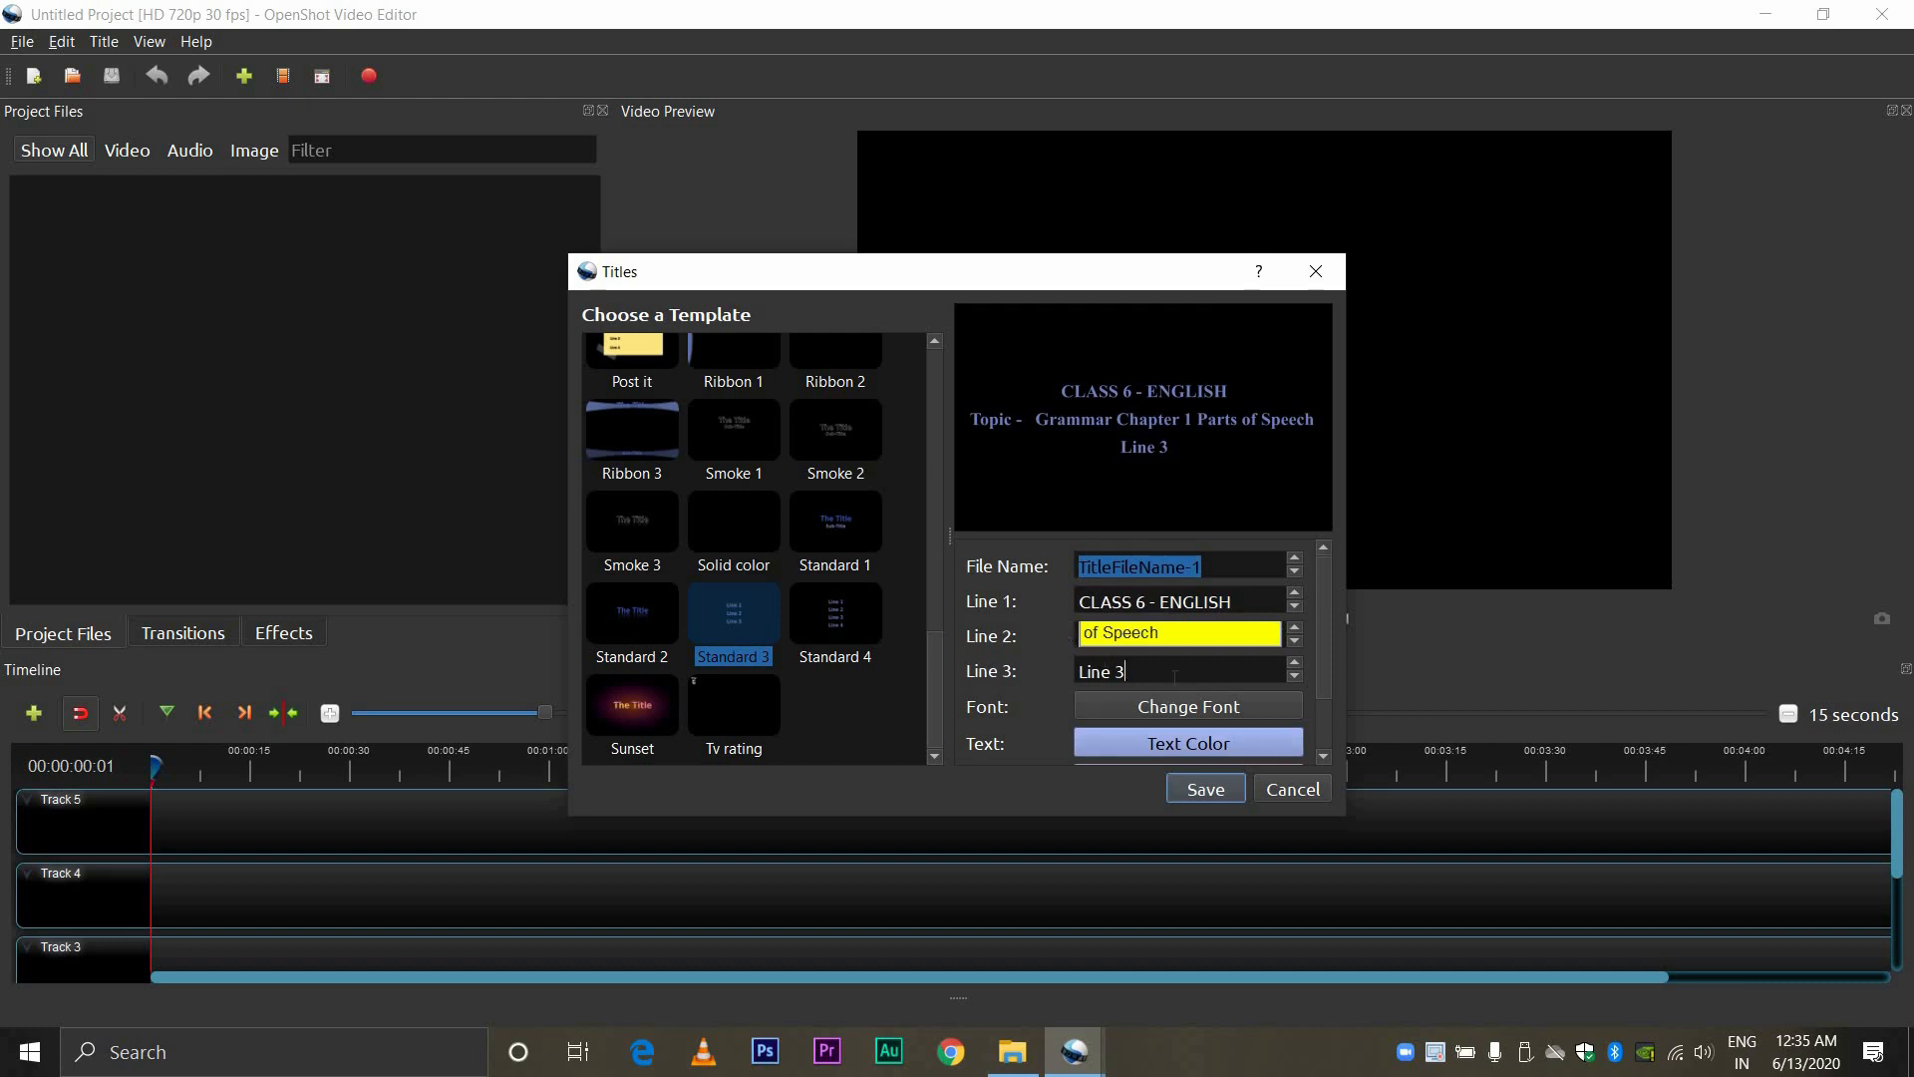
Step: Replace the title's Line 3 text with "Revision"
{"action": "key", "text": "BackSpace"}
{"action": "key", "text": "BackSpace"}
{"action": "key", "text": "BackSpace"}
{"action": "key", "text": "BackSpace"}
{"action": "key", "text": "BackSpace"}
{"action": "key", "text": "BackSpace"}
{"action": "type", "text": "Revision"}
Step: Set the title's text color to black (#000000)
{"action": "scroll", "coordinate": [1319, 608], "scroll_direction": "down", "scroll_amount": 1}
{"action": "left_click", "coordinate": [1195, 688]}
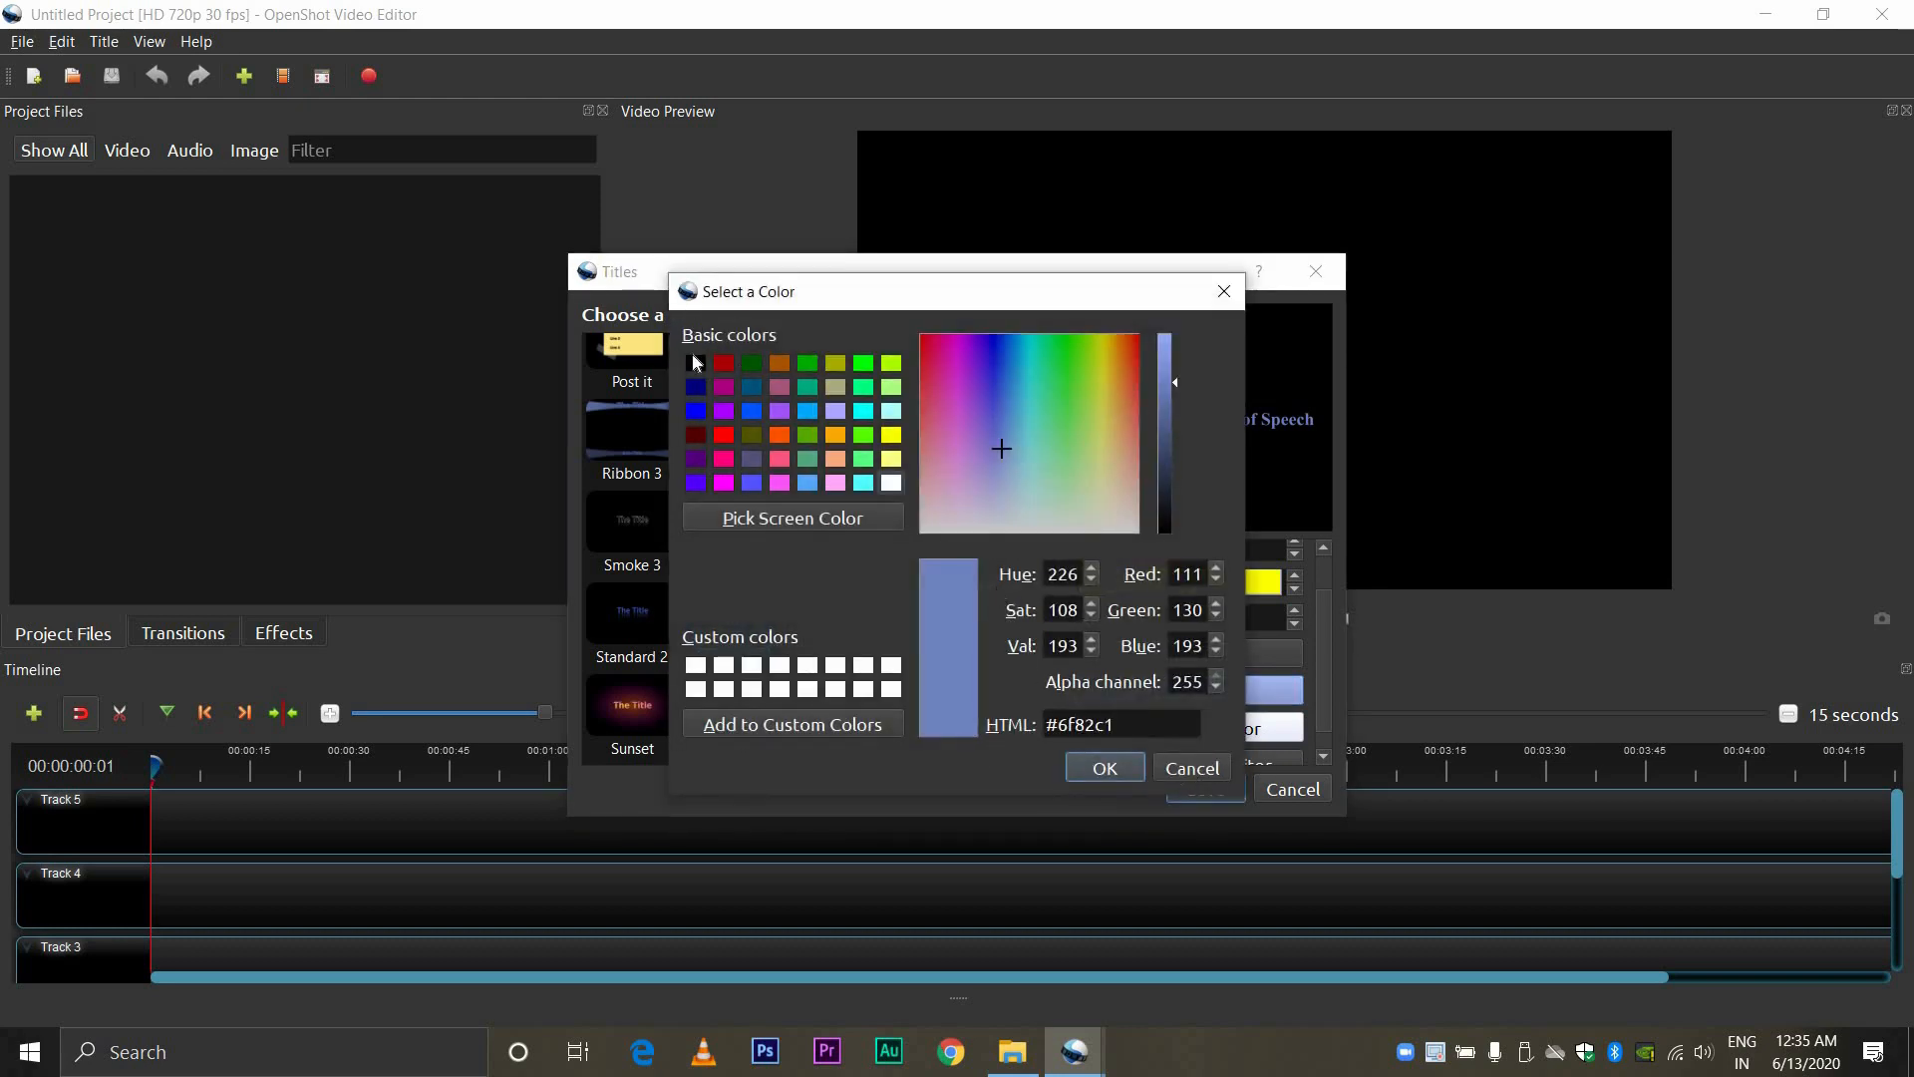
{"action": "left_click", "coordinate": [695, 363]}
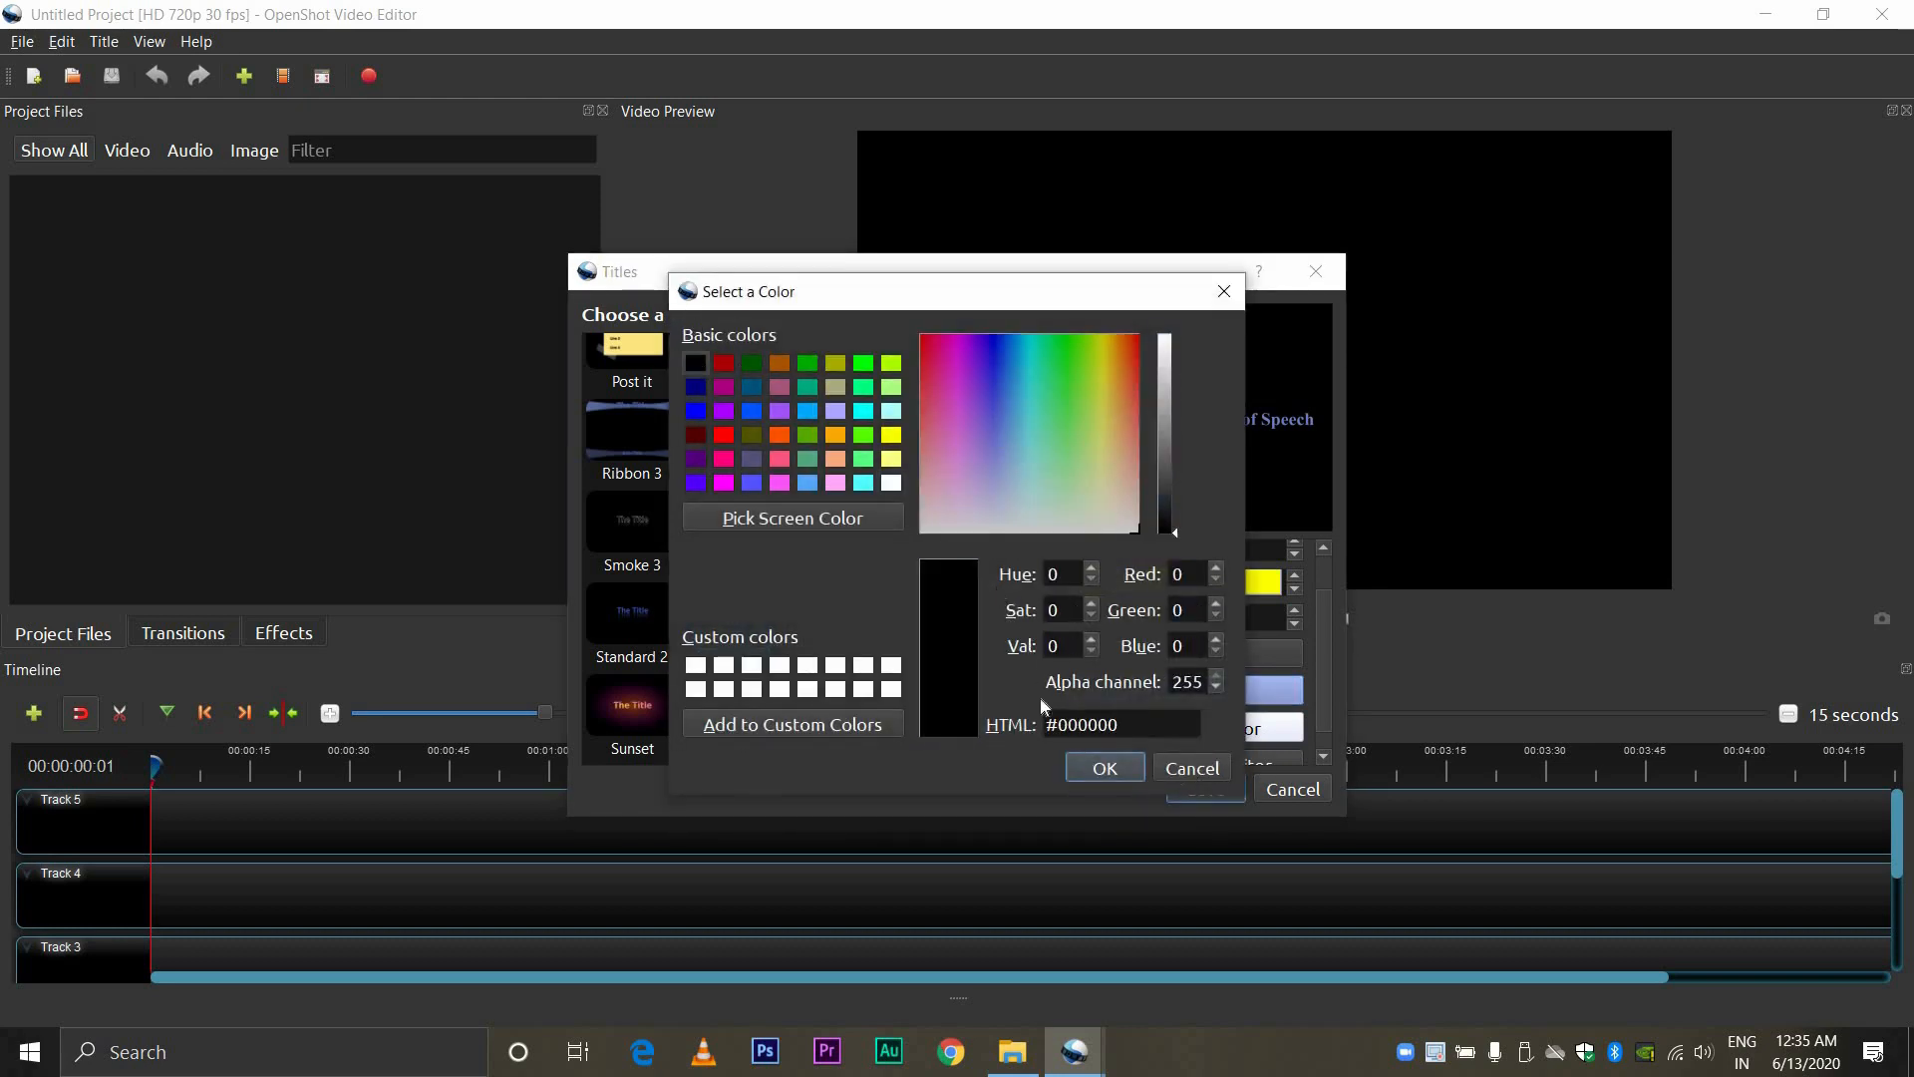
{"action": "left_click", "coordinate": [1101, 769]}
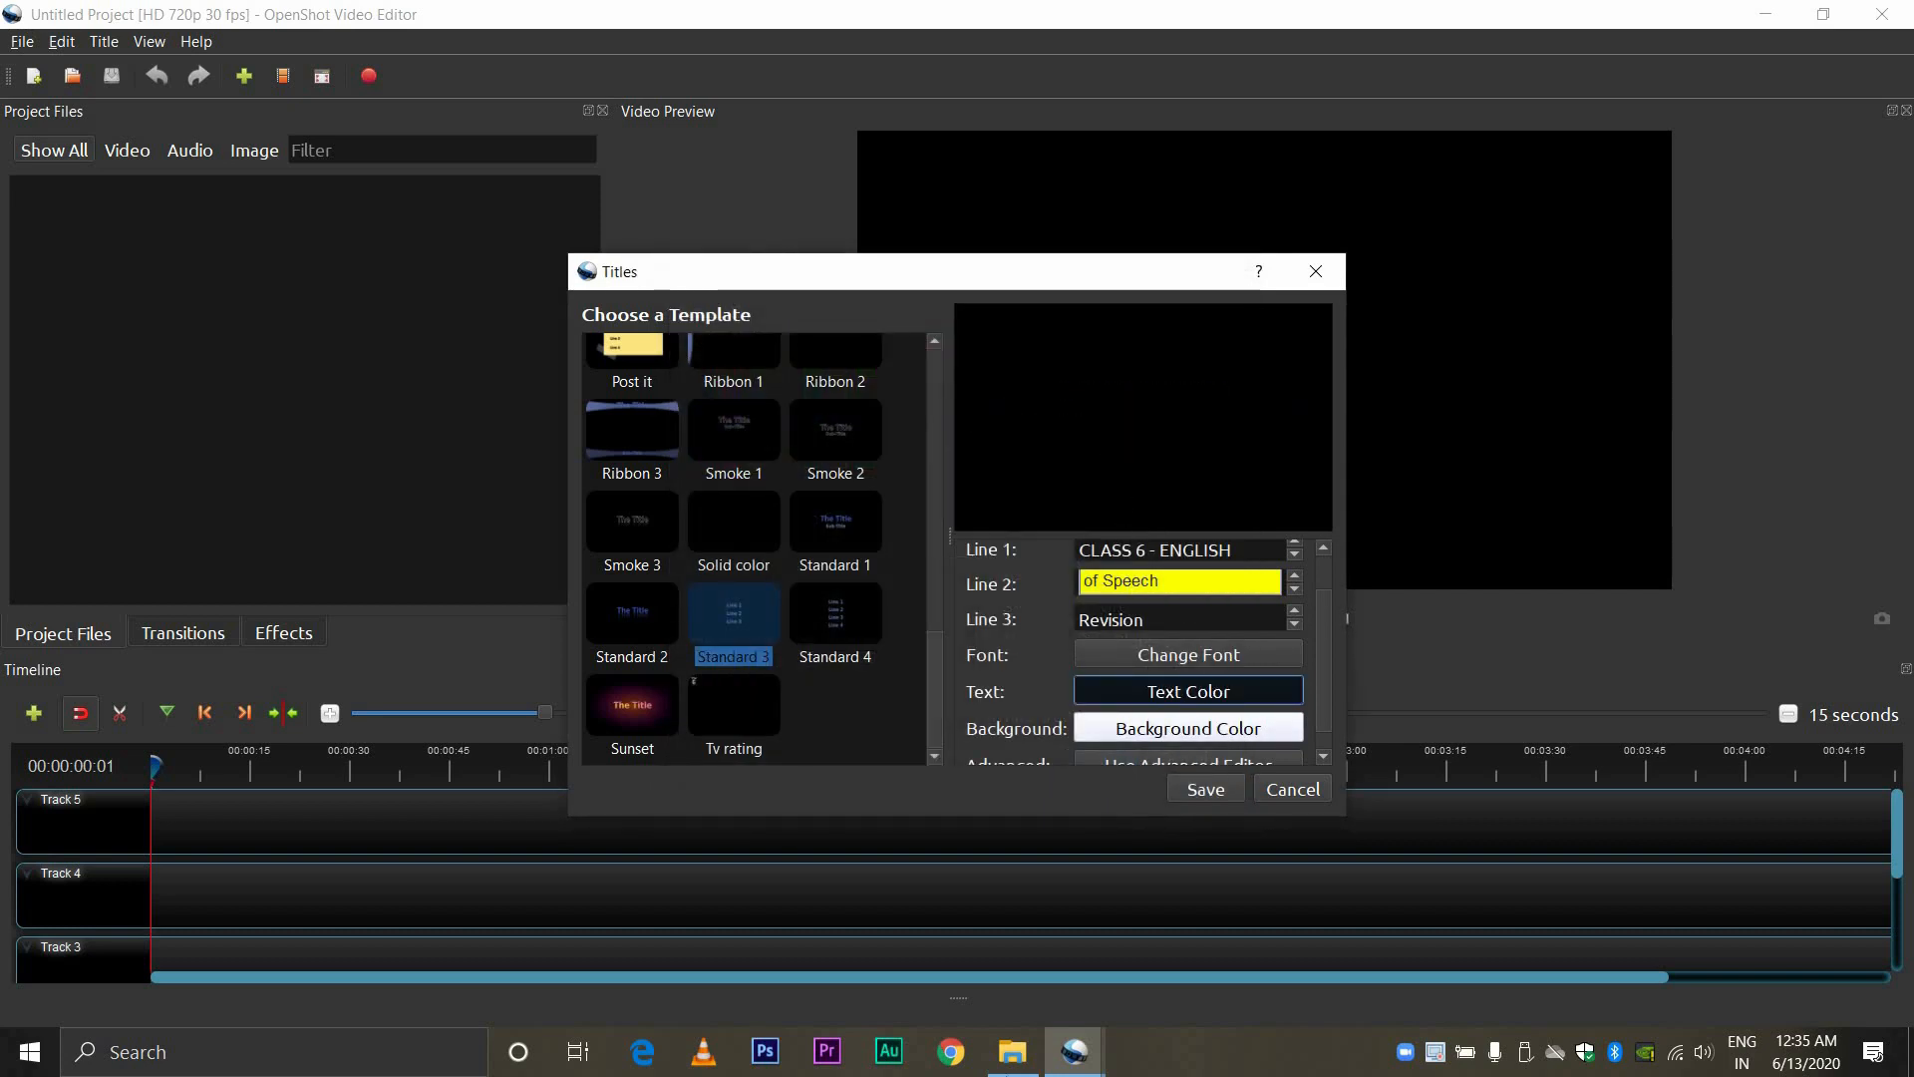
Step: Set the title's background color to orange and save the title to the project
{"action": "left_click", "coordinate": [1125, 732]}
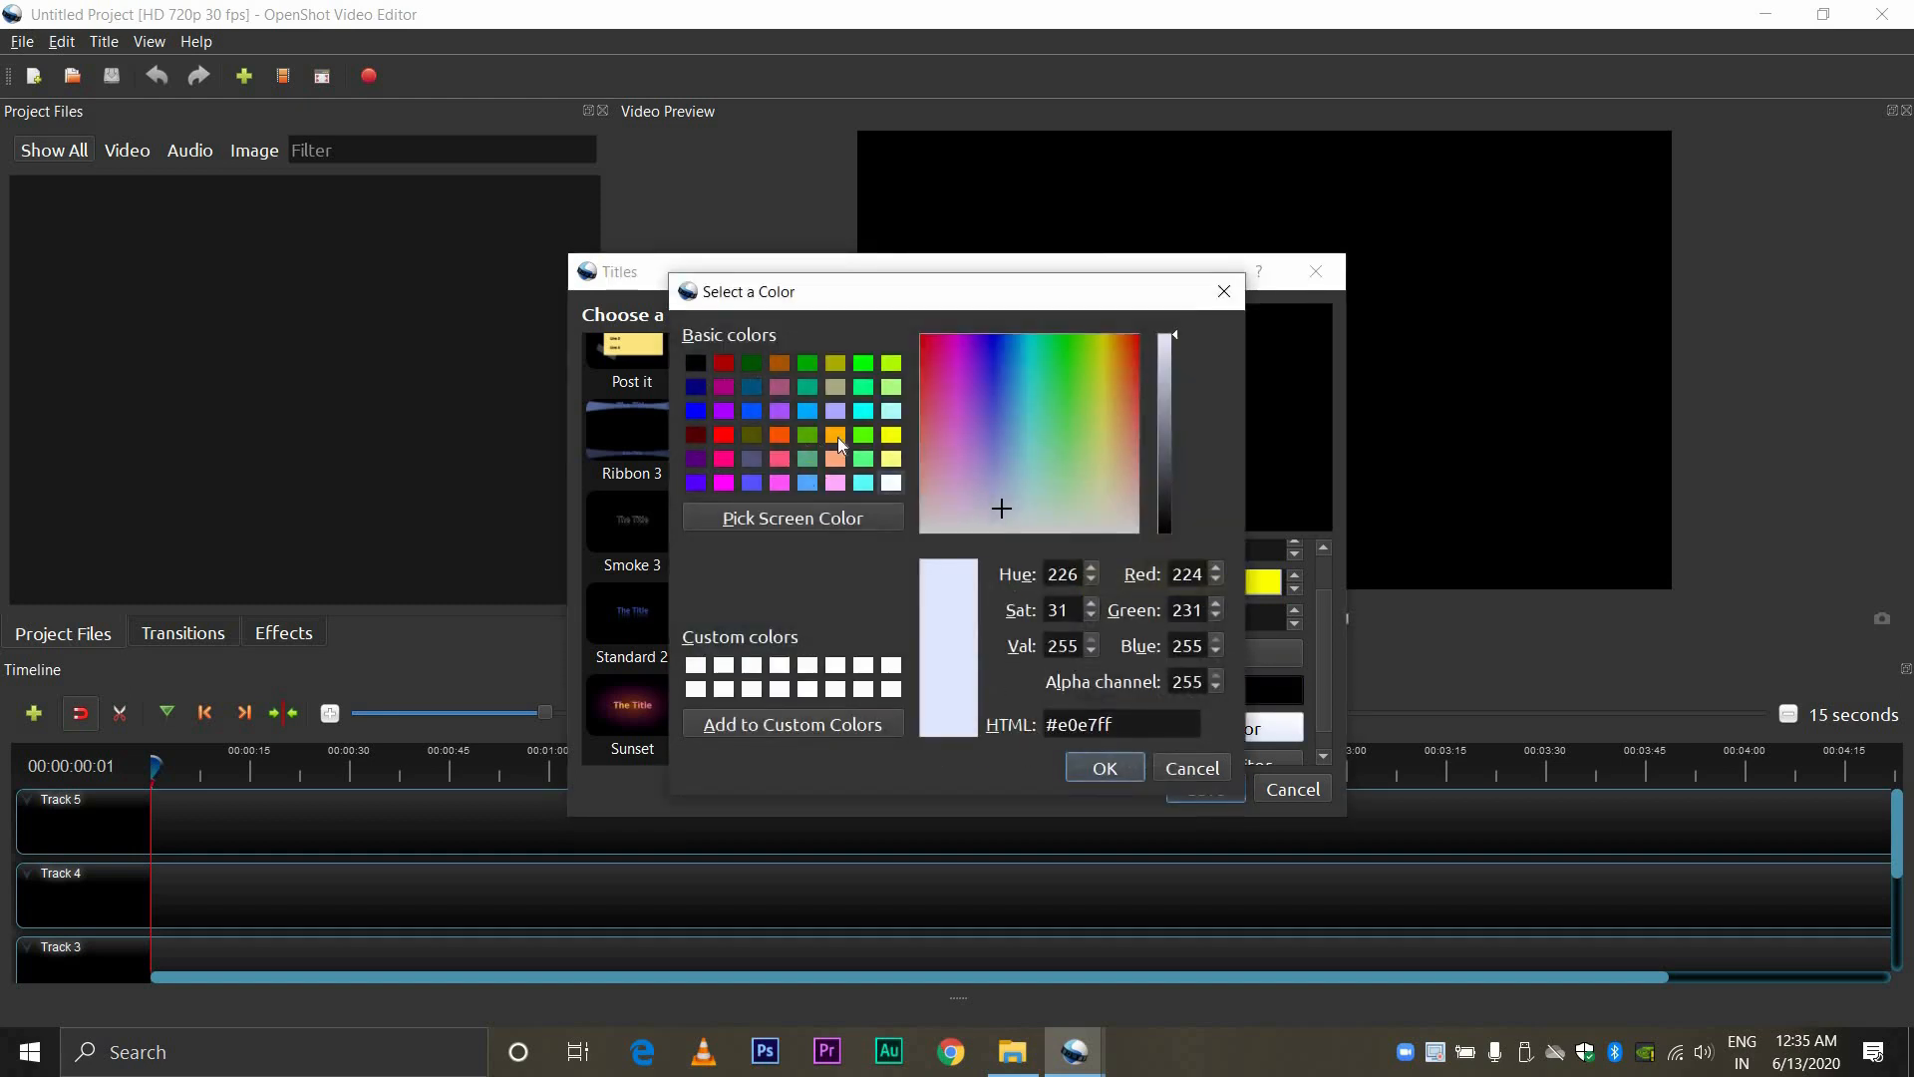
{"action": "left_click", "coordinate": [835, 435]}
{"action": "left_click", "coordinate": [1104, 769]}
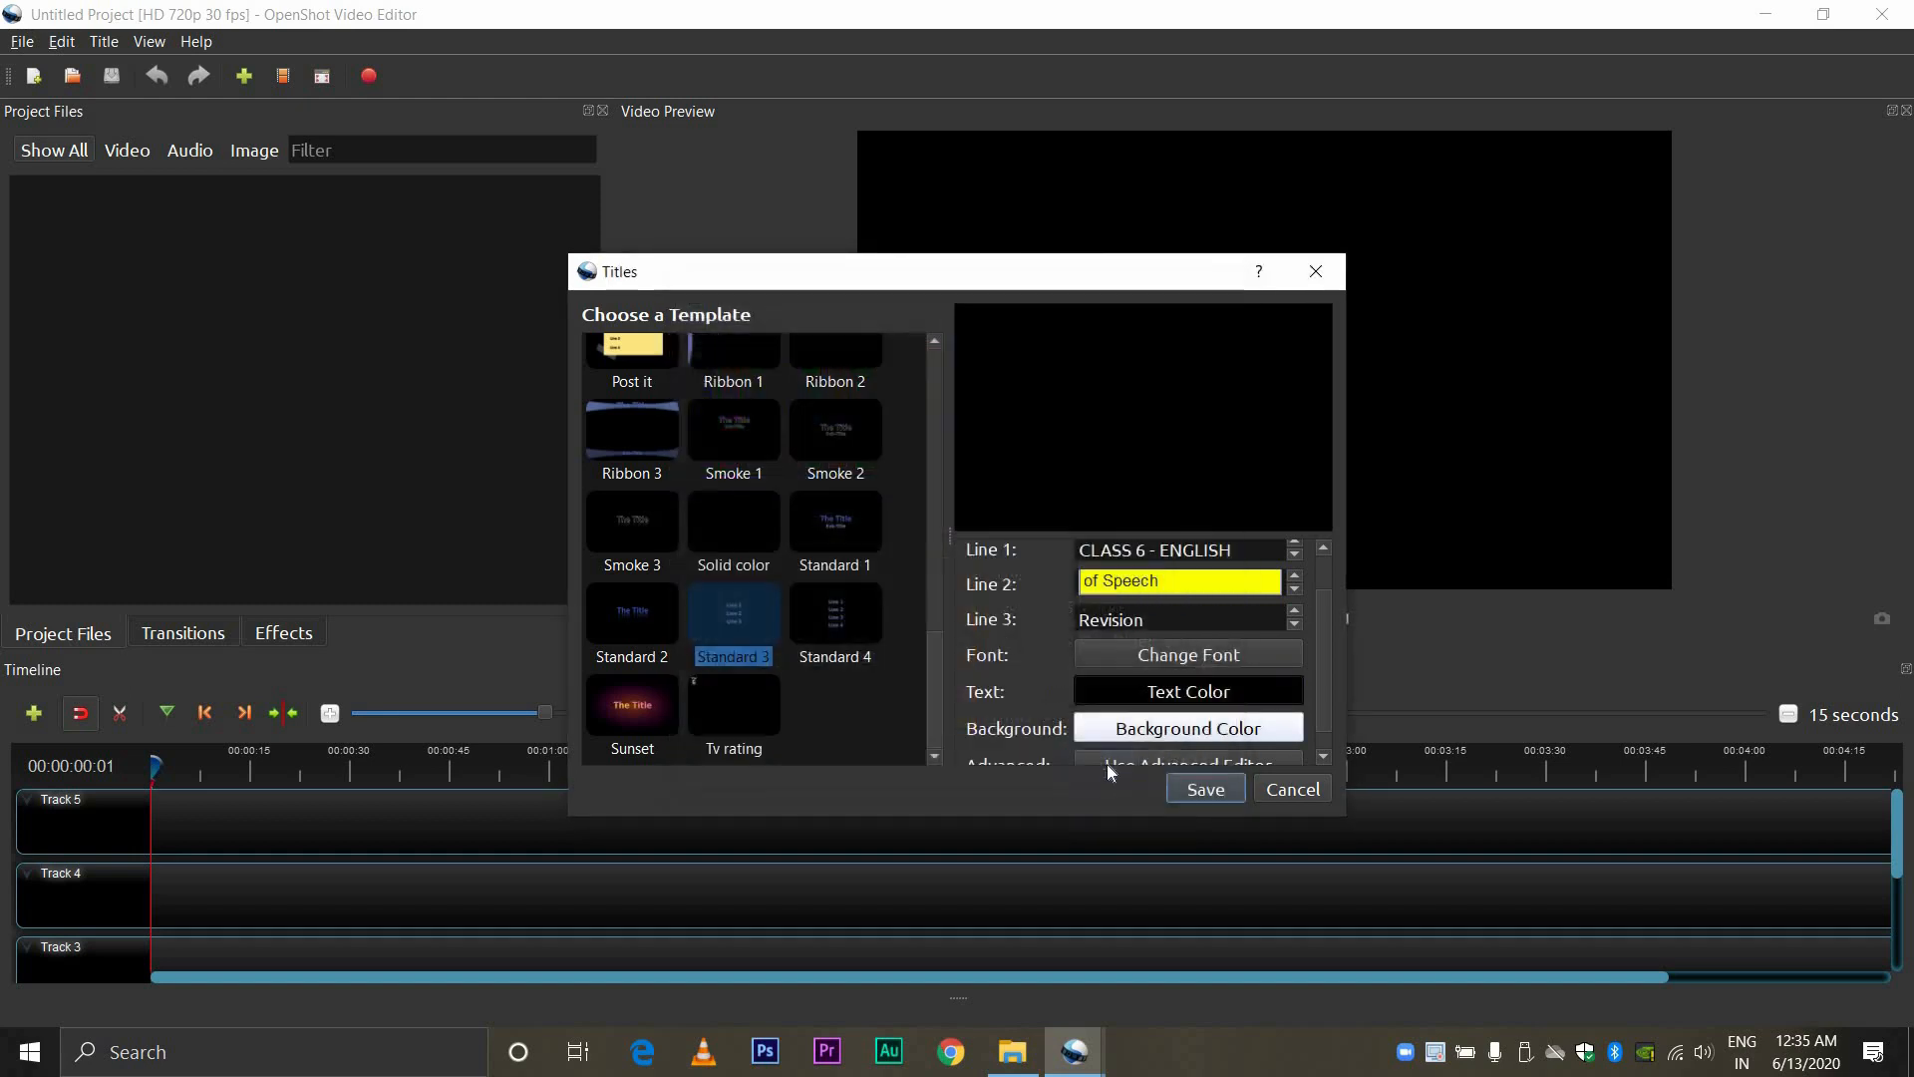
{"action": "left_click", "coordinate": [1206, 789]}
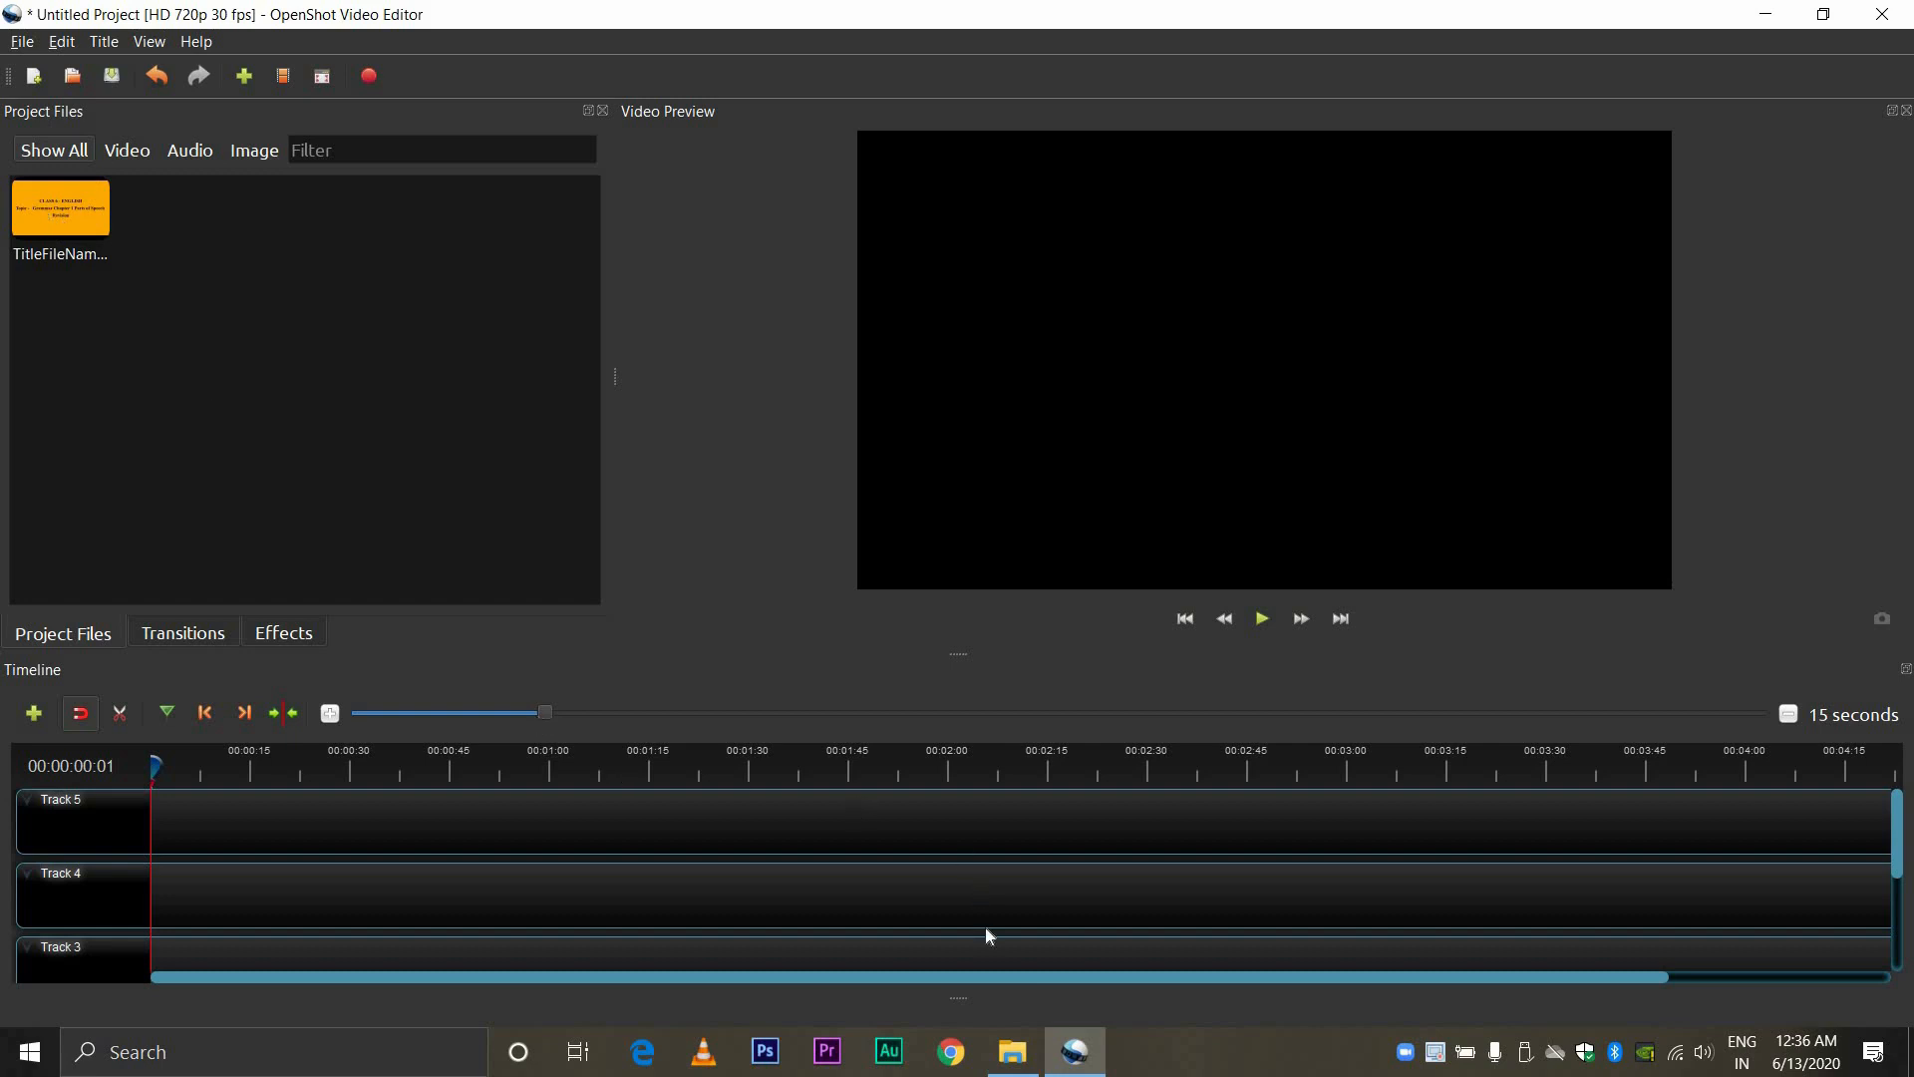
Step: Import the logo skct-logo-white-2-1-432x235.png from the Downloads folder into the project files
{"action": "left_click", "coordinate": [1013, 1052]}
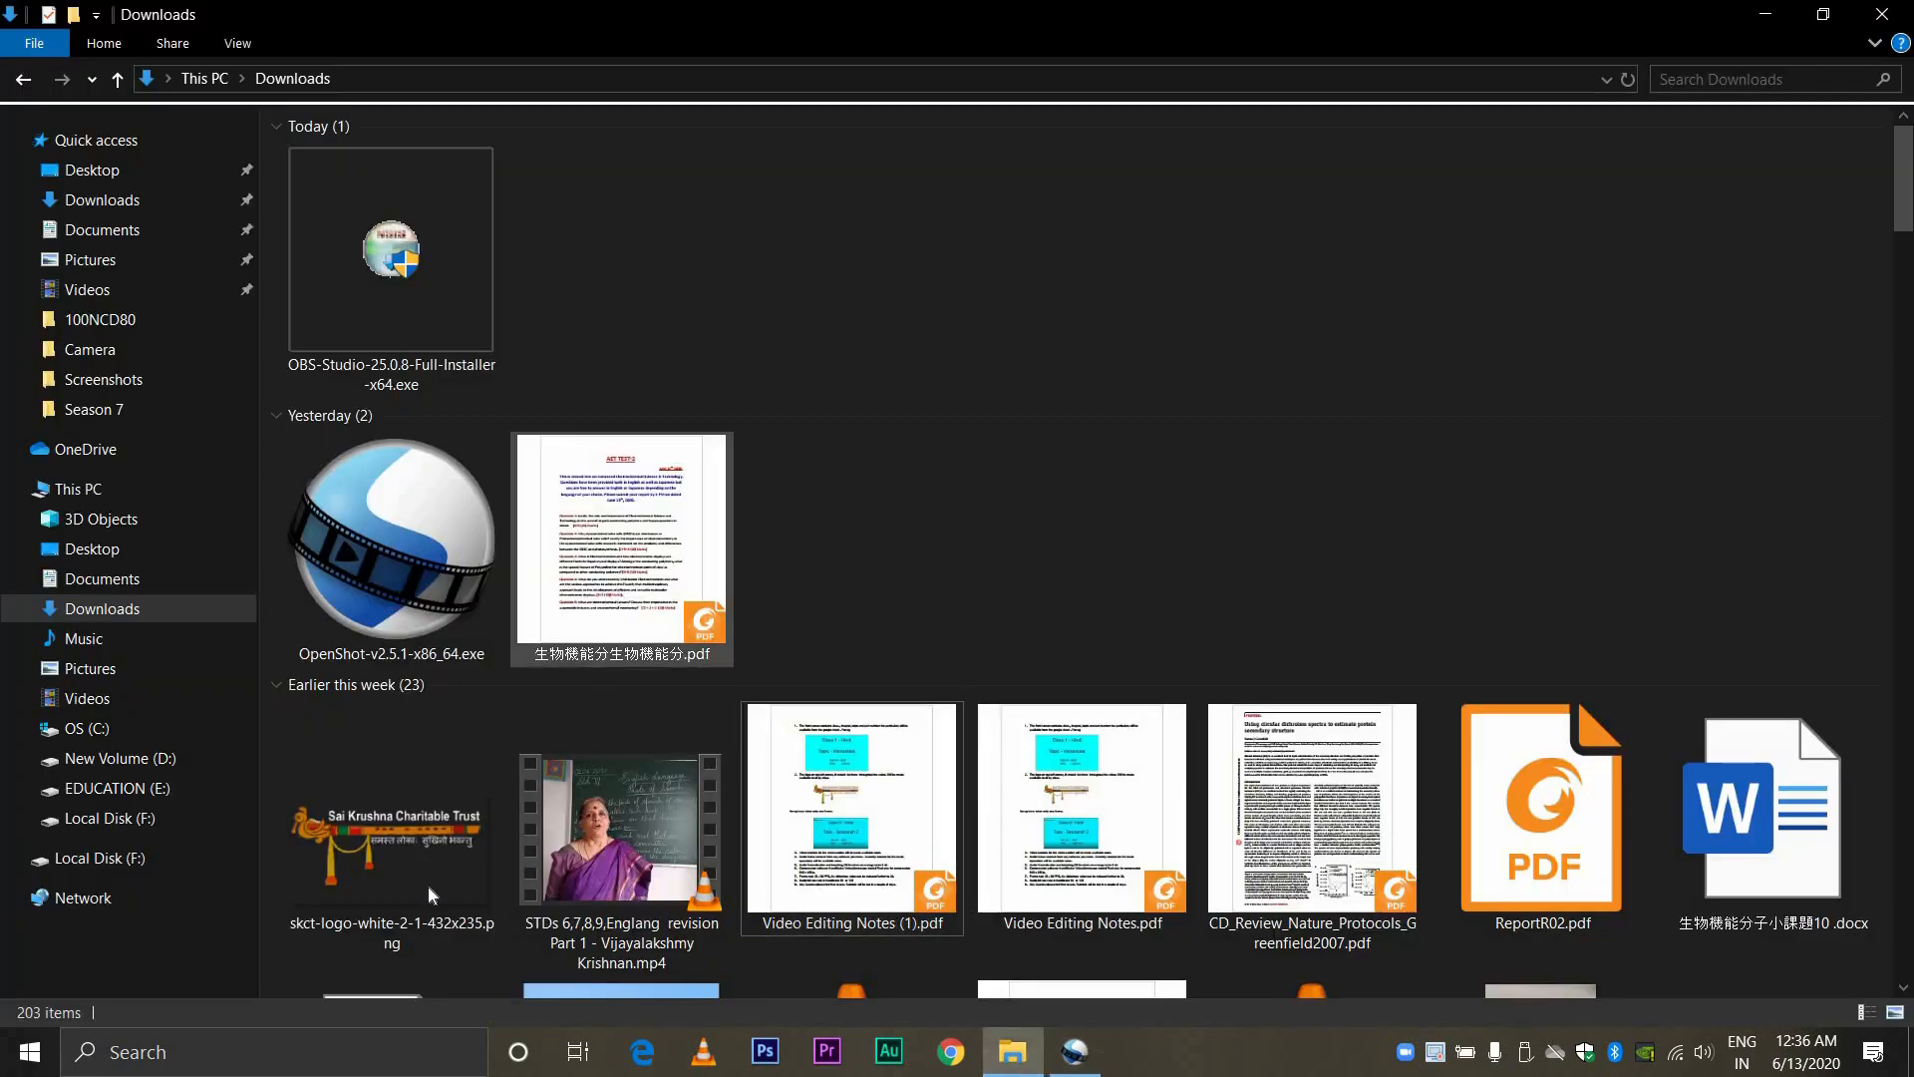
{"action": "left_click_drag", "start_coordinate": [387, 855], "coordinate": [327, 380]}
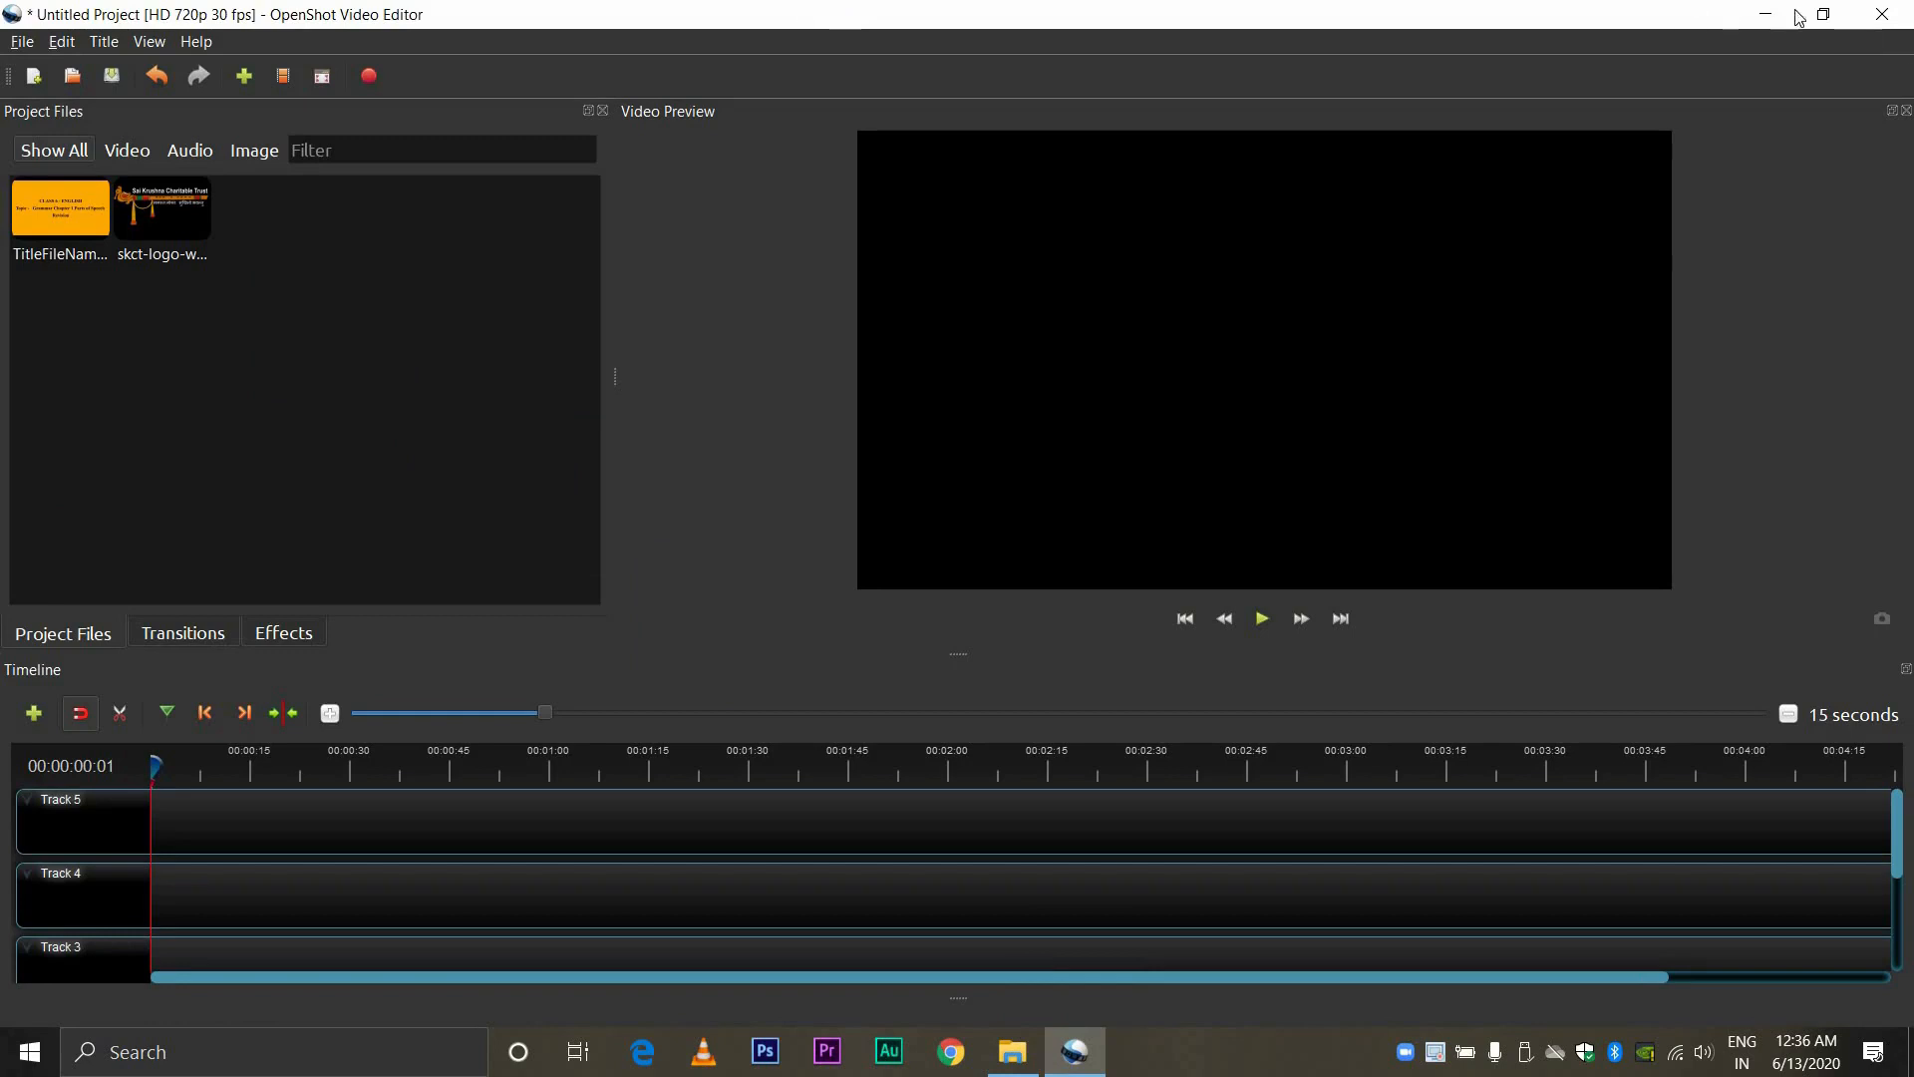
Step: Arrange the video editor and the Downloads folder side by side, each filling half the screen
{"action": "left_click", "coordinate": [1841, 13]}
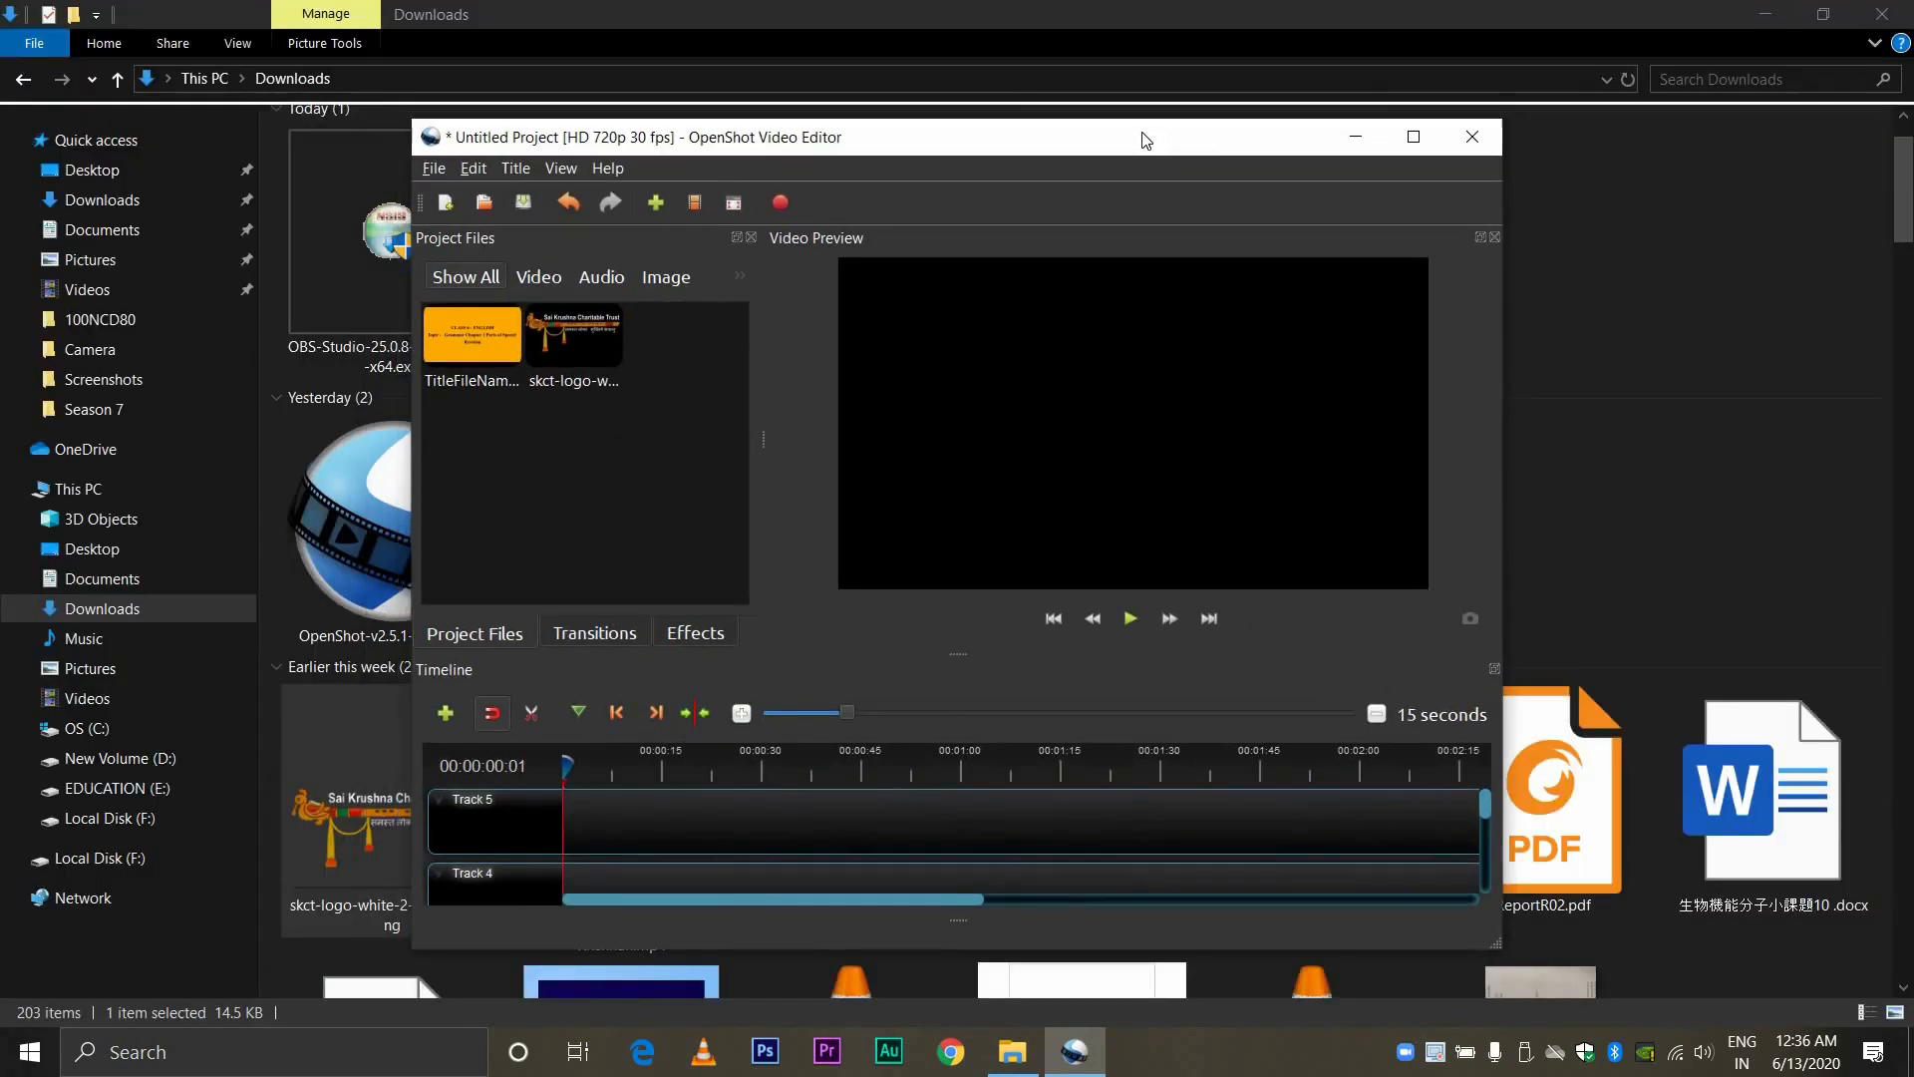
{"action": "left_click_drag", "start_coordinate": [1341, 136], "coordinate": [1144, 162]}
{"action": "left_click_drag", "start_coordinate": [914, 6], "coordinate": [1124, 148]}
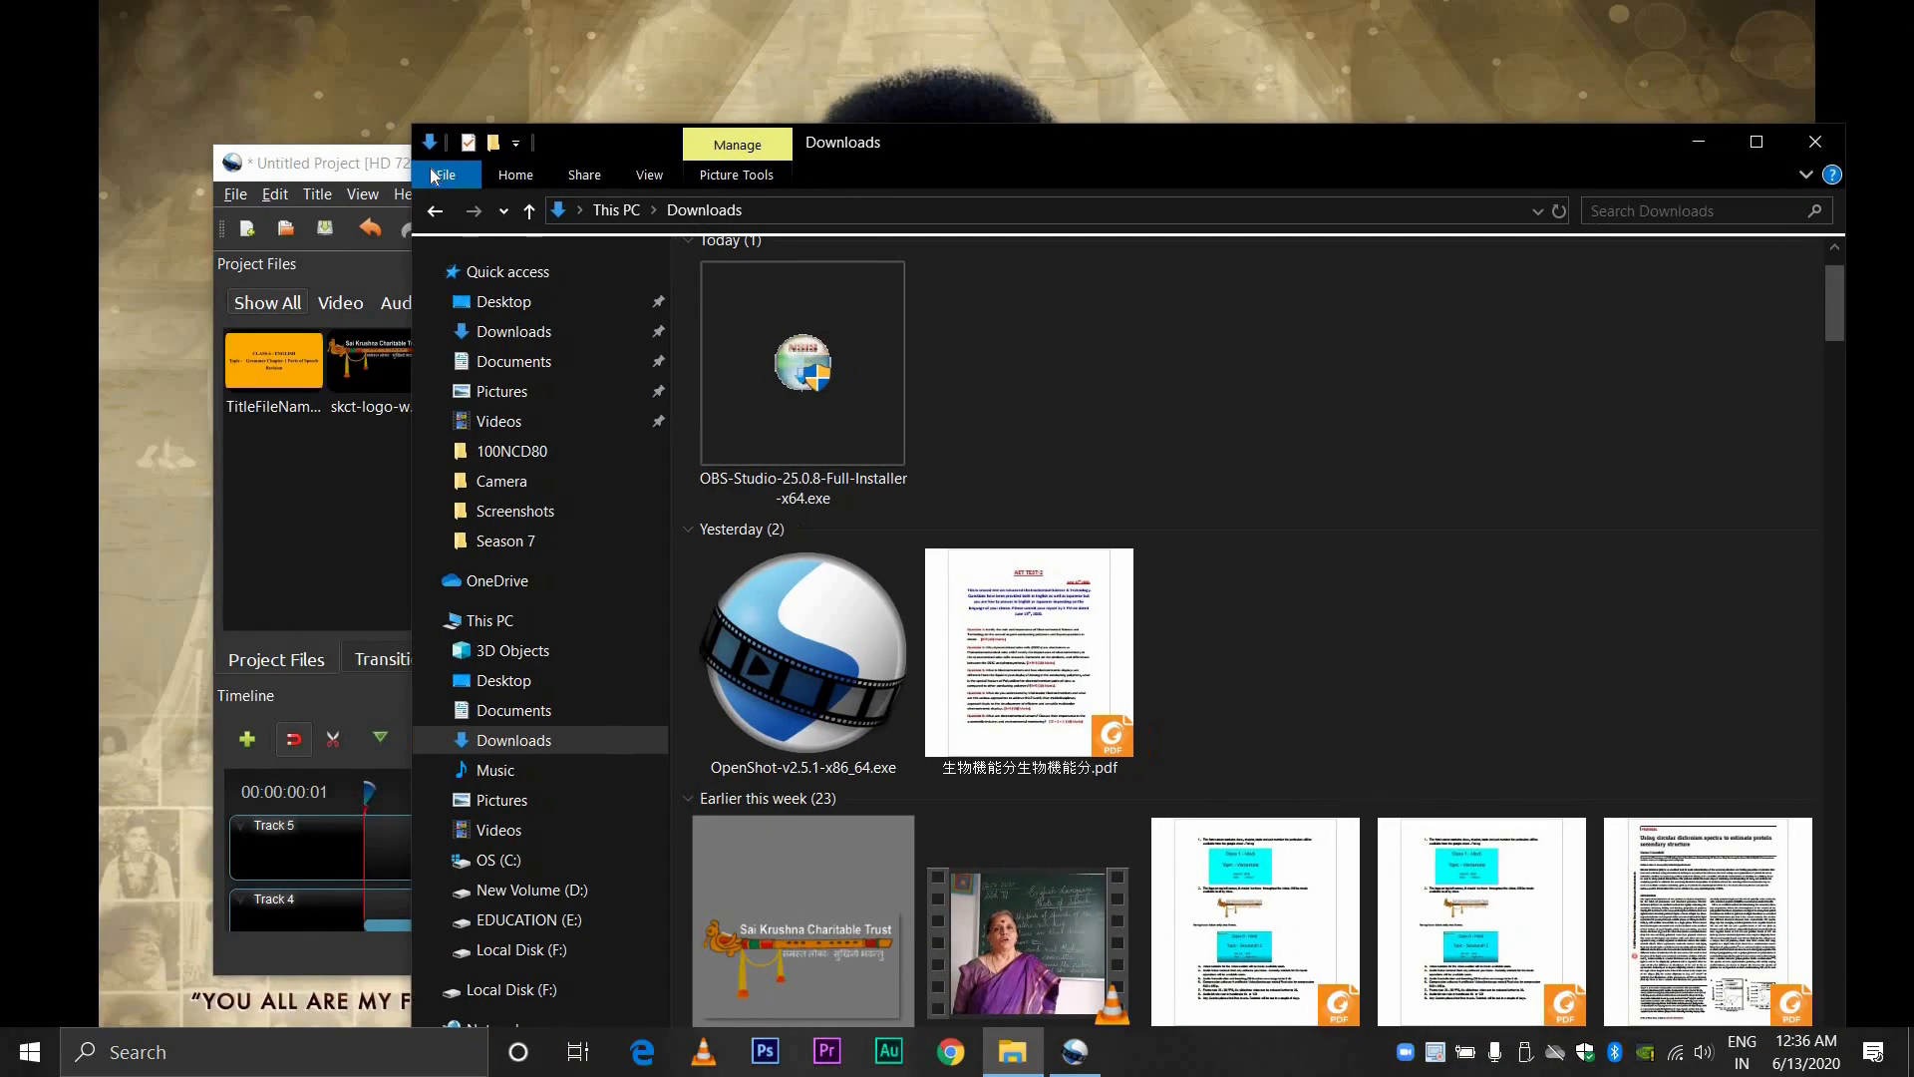
{"action": "left_click", "coordinate": [410, 121]}
{"action": "left_click_drag", "start_coordinate": [413, 124], "coordinate": [1012, 214]}
{"action": "left_click_drag", "start_coordinate": [912, 164], "coordinate": [2, 389]}
{"action": "left_click", "coordinate": [1012, 1051]}
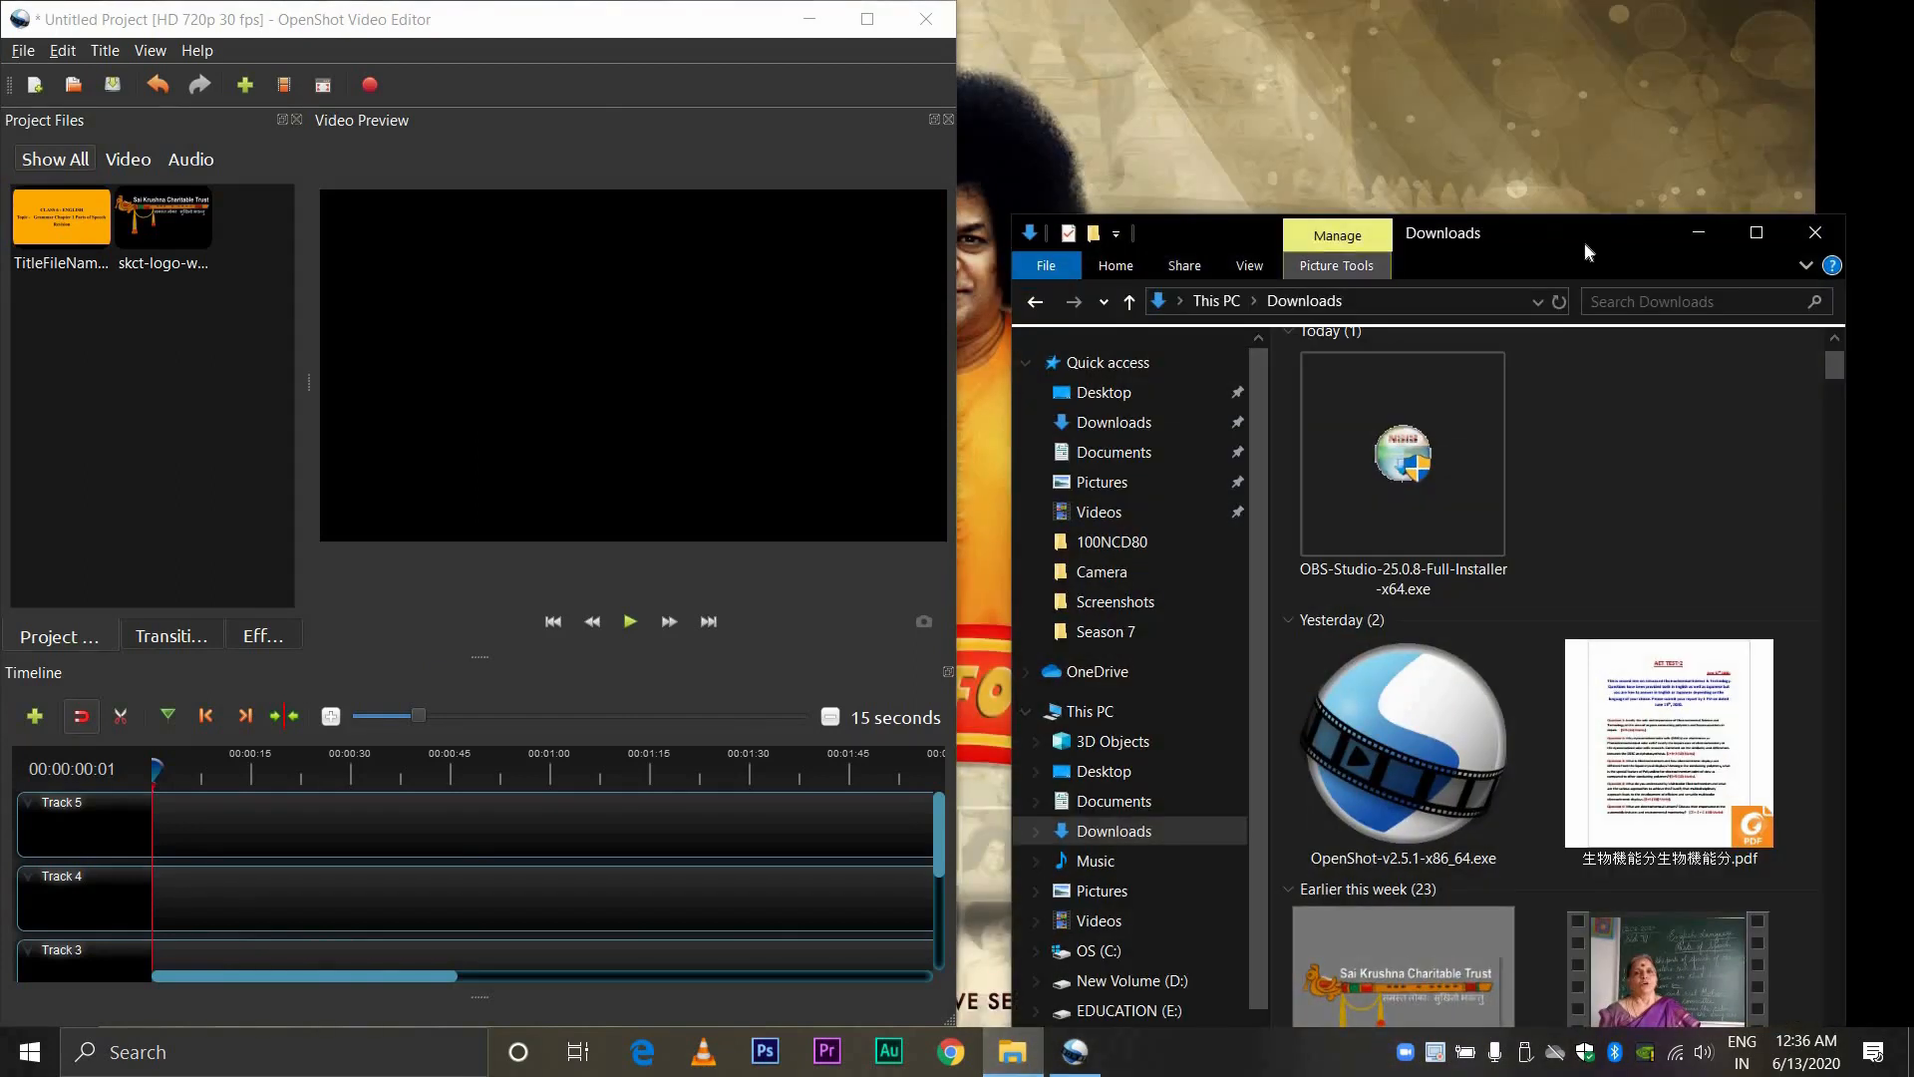
{"action": "left_click_drag", "start_coordinate": [1479, 237], "coordinate": [1912, 321]}
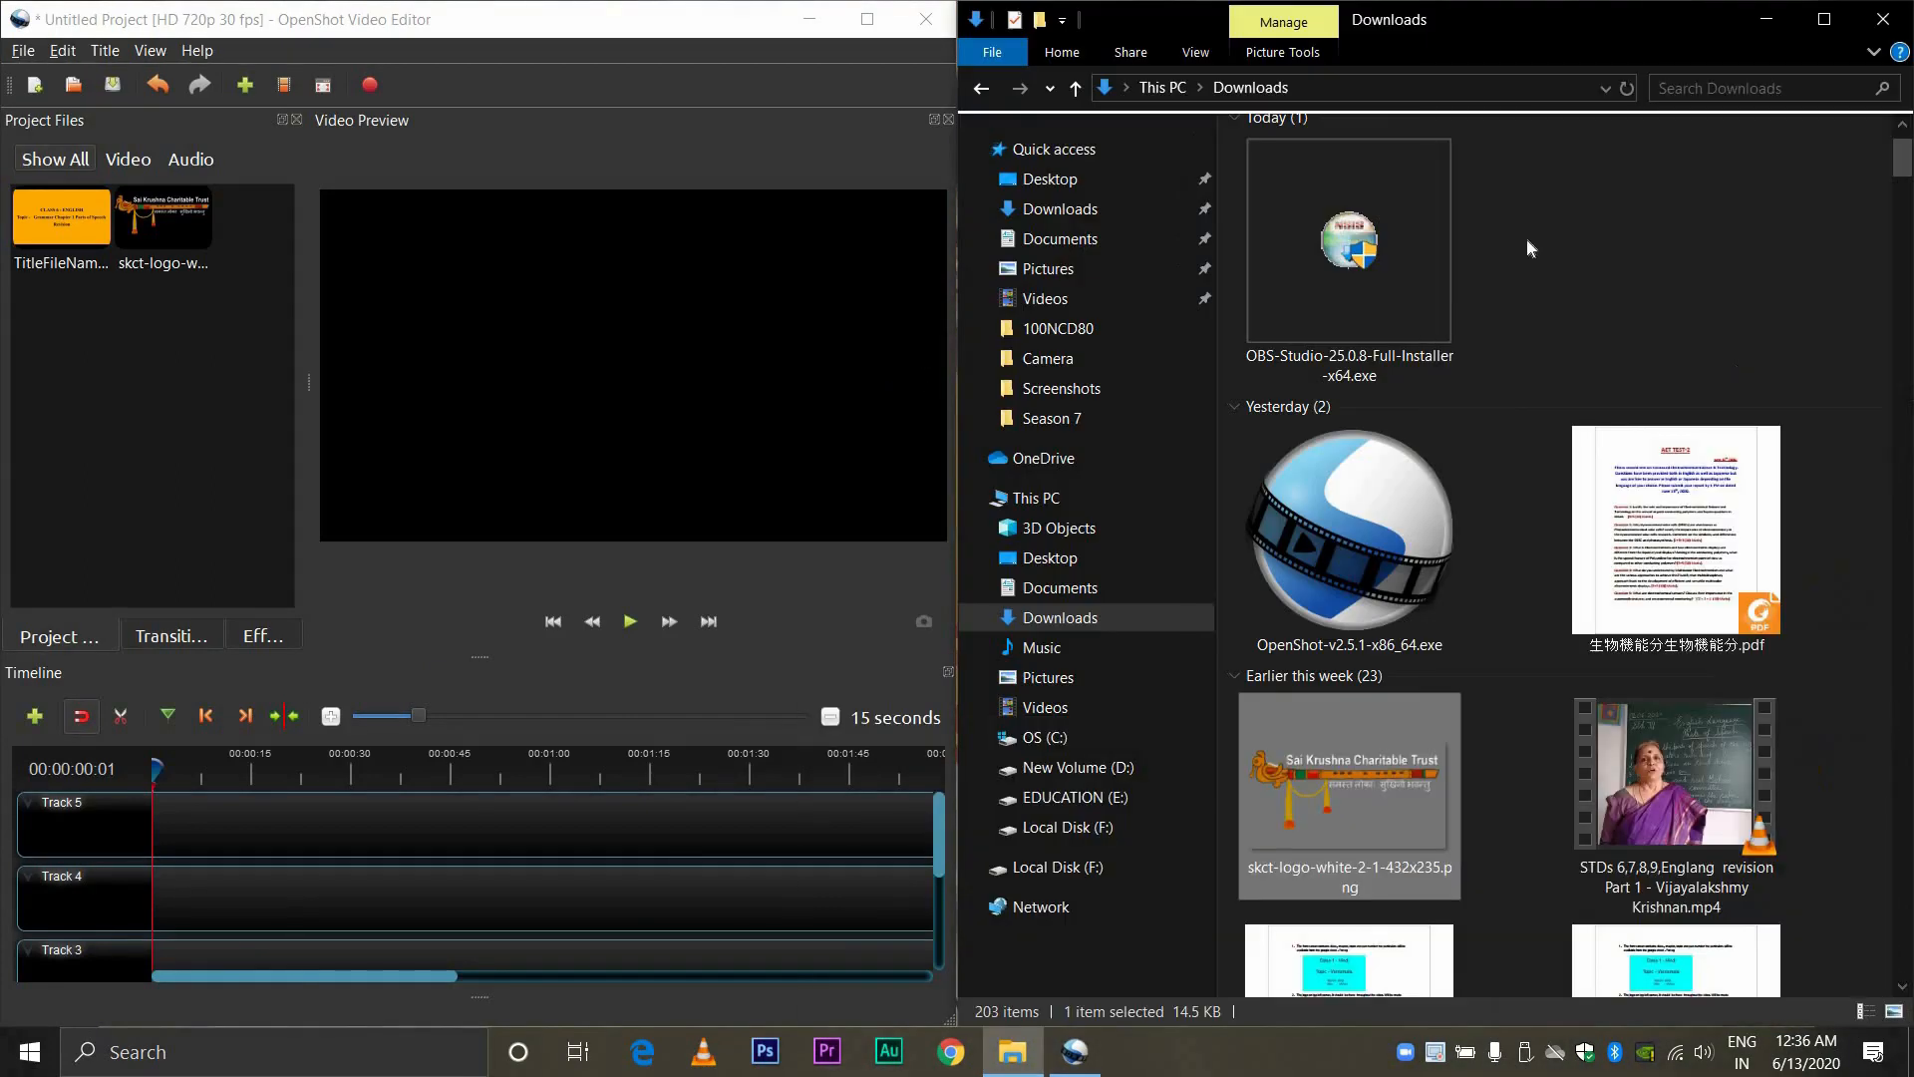
{"action": "left_click", "coordinate": [1469, 257]}
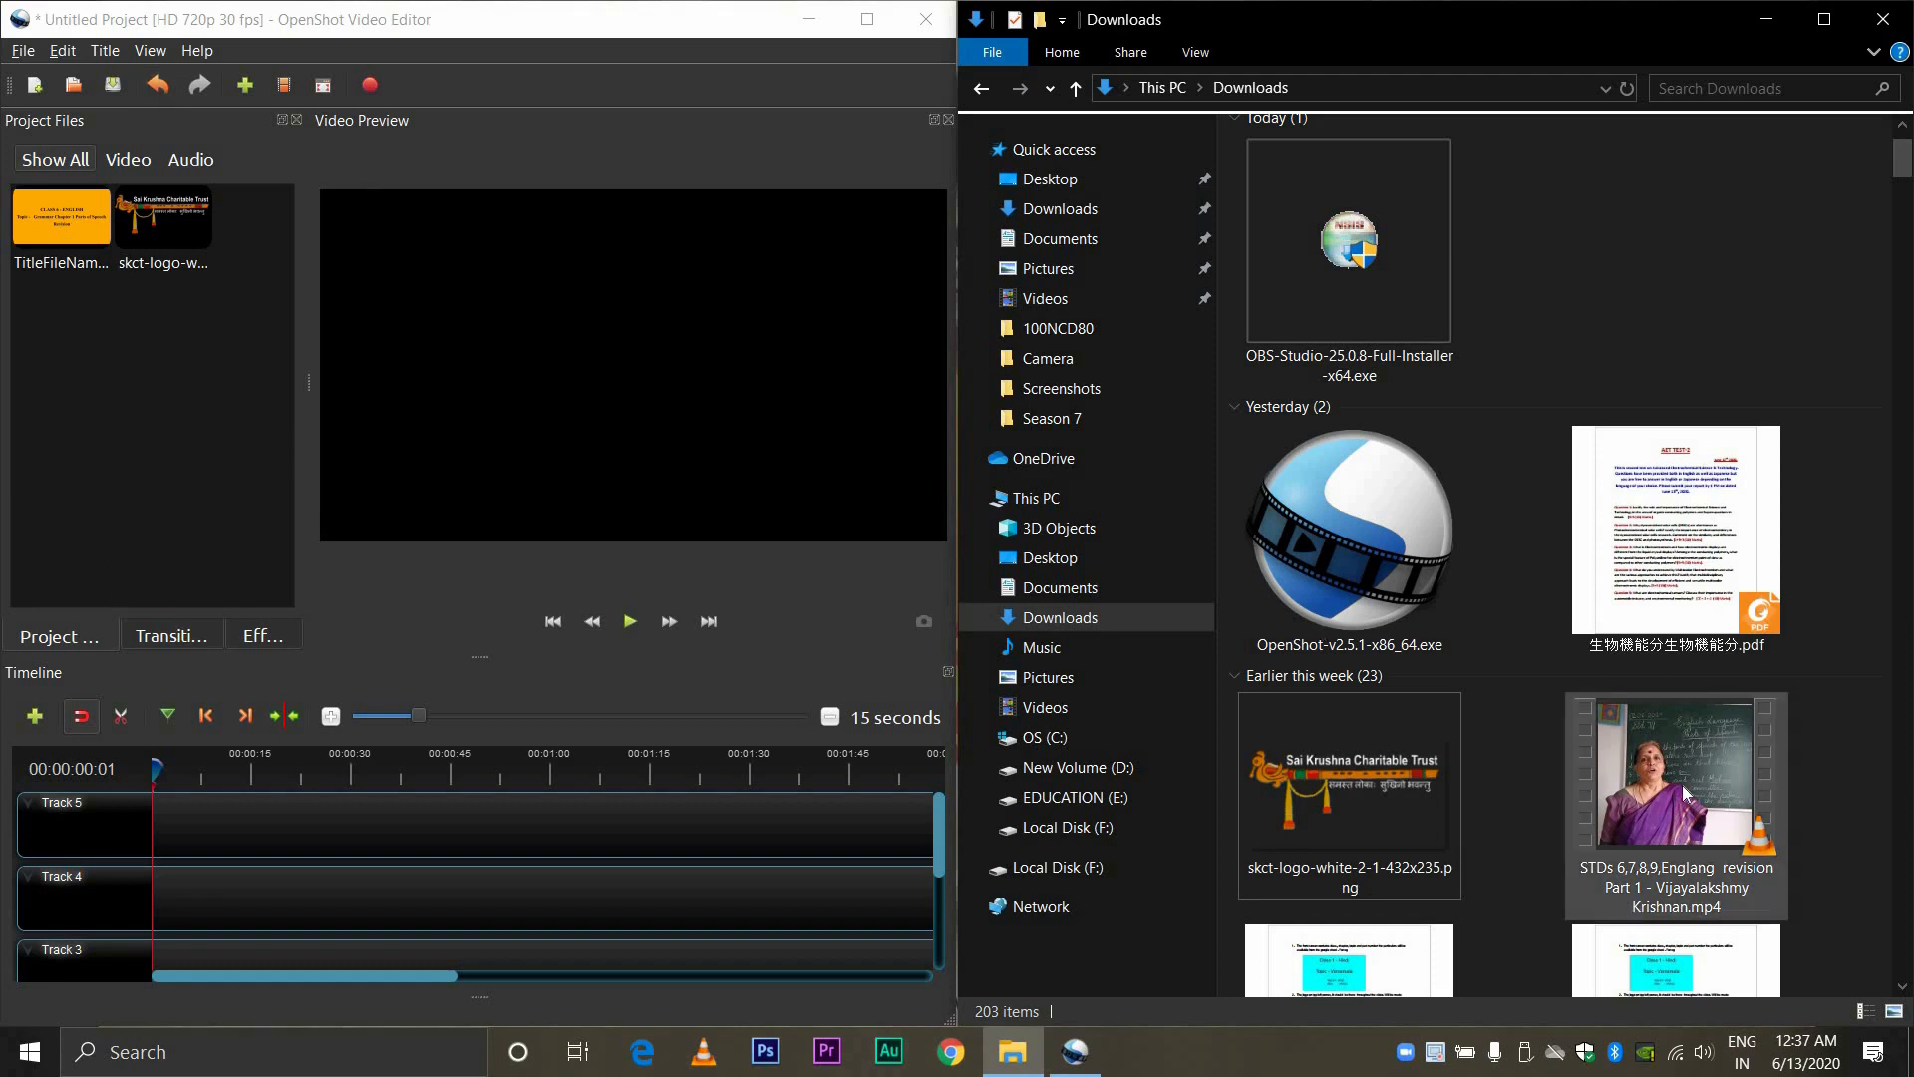
Step: Import the STDs 6,7,8,9 revision Part 1 MP4 into the project files, close the Downloads folder and maximize the editor
{"action": "left_click_drag", "start_coordinate": [1620, 758], "coordinate": [111, 375]}
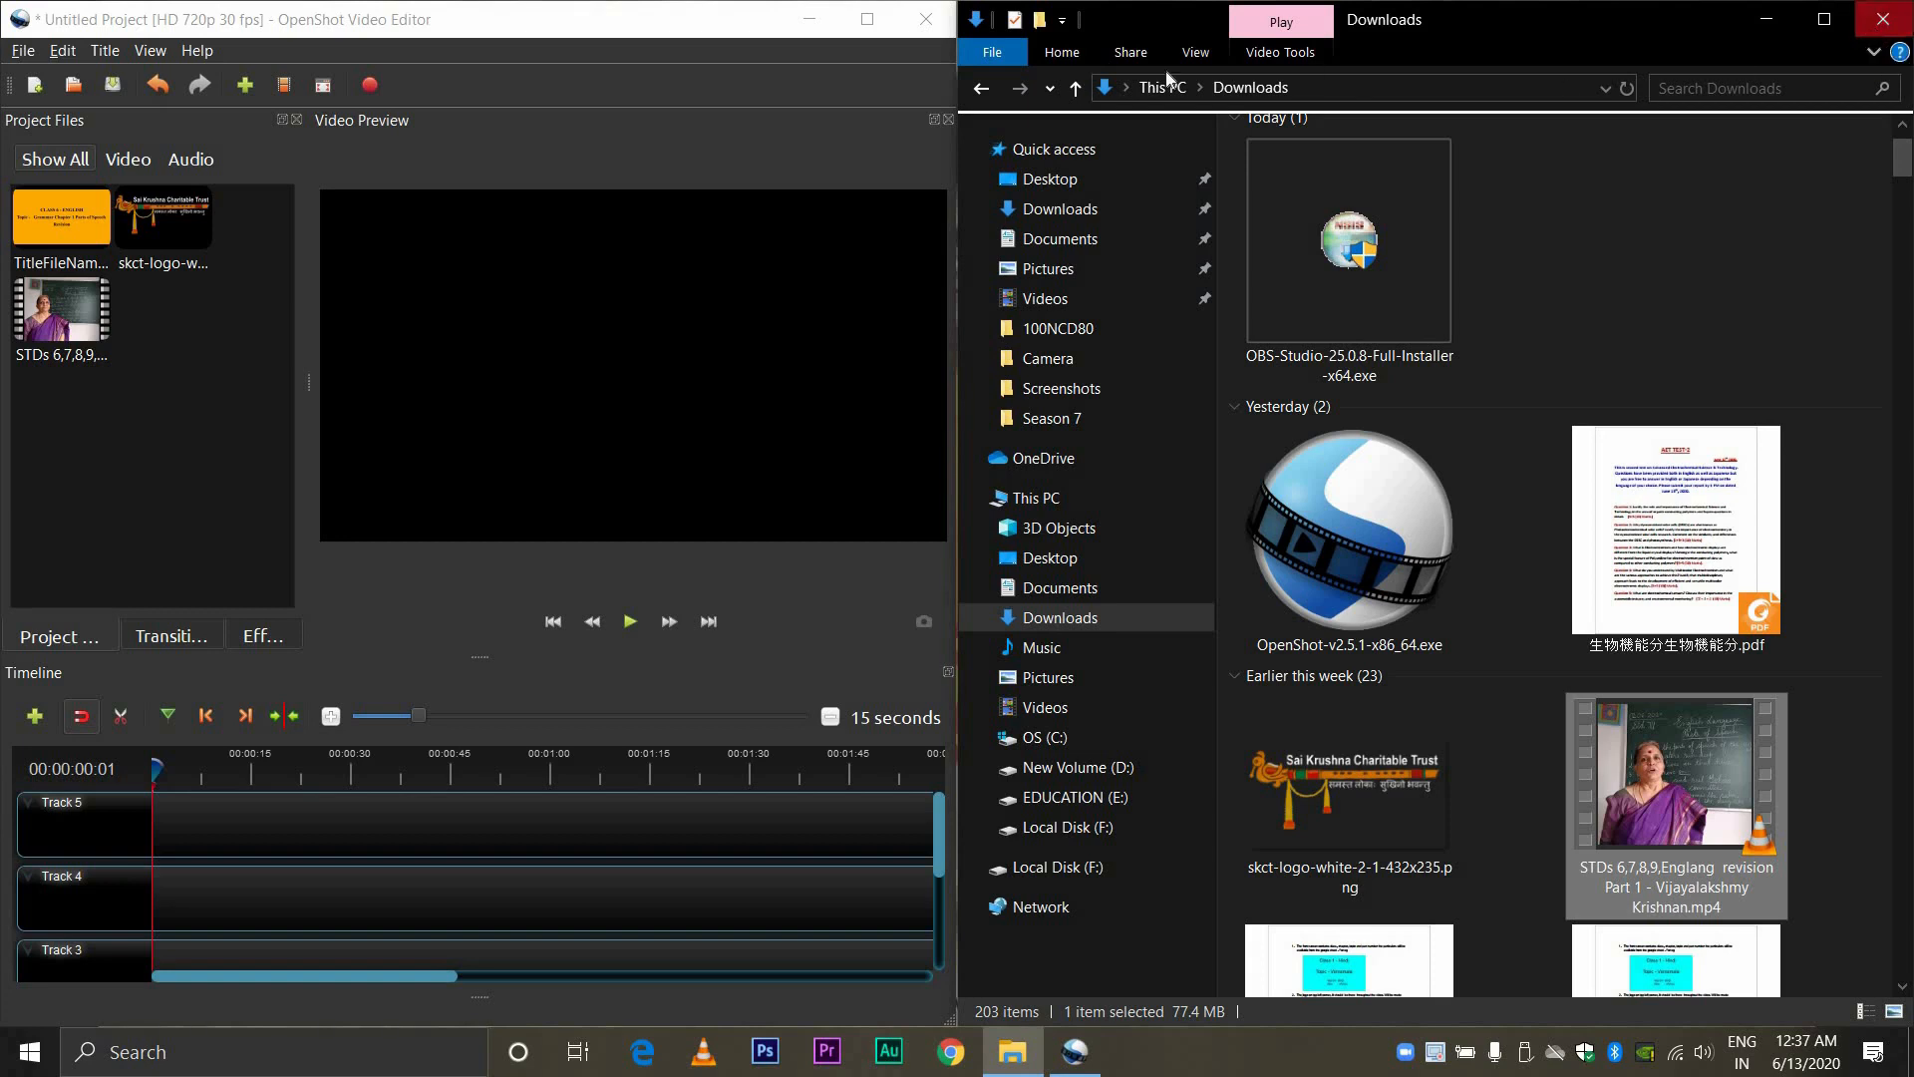
{"action": "left_click", "coordinate": [1875, 28]}
{"action": "left_click", "coordinate": [866, 18]}
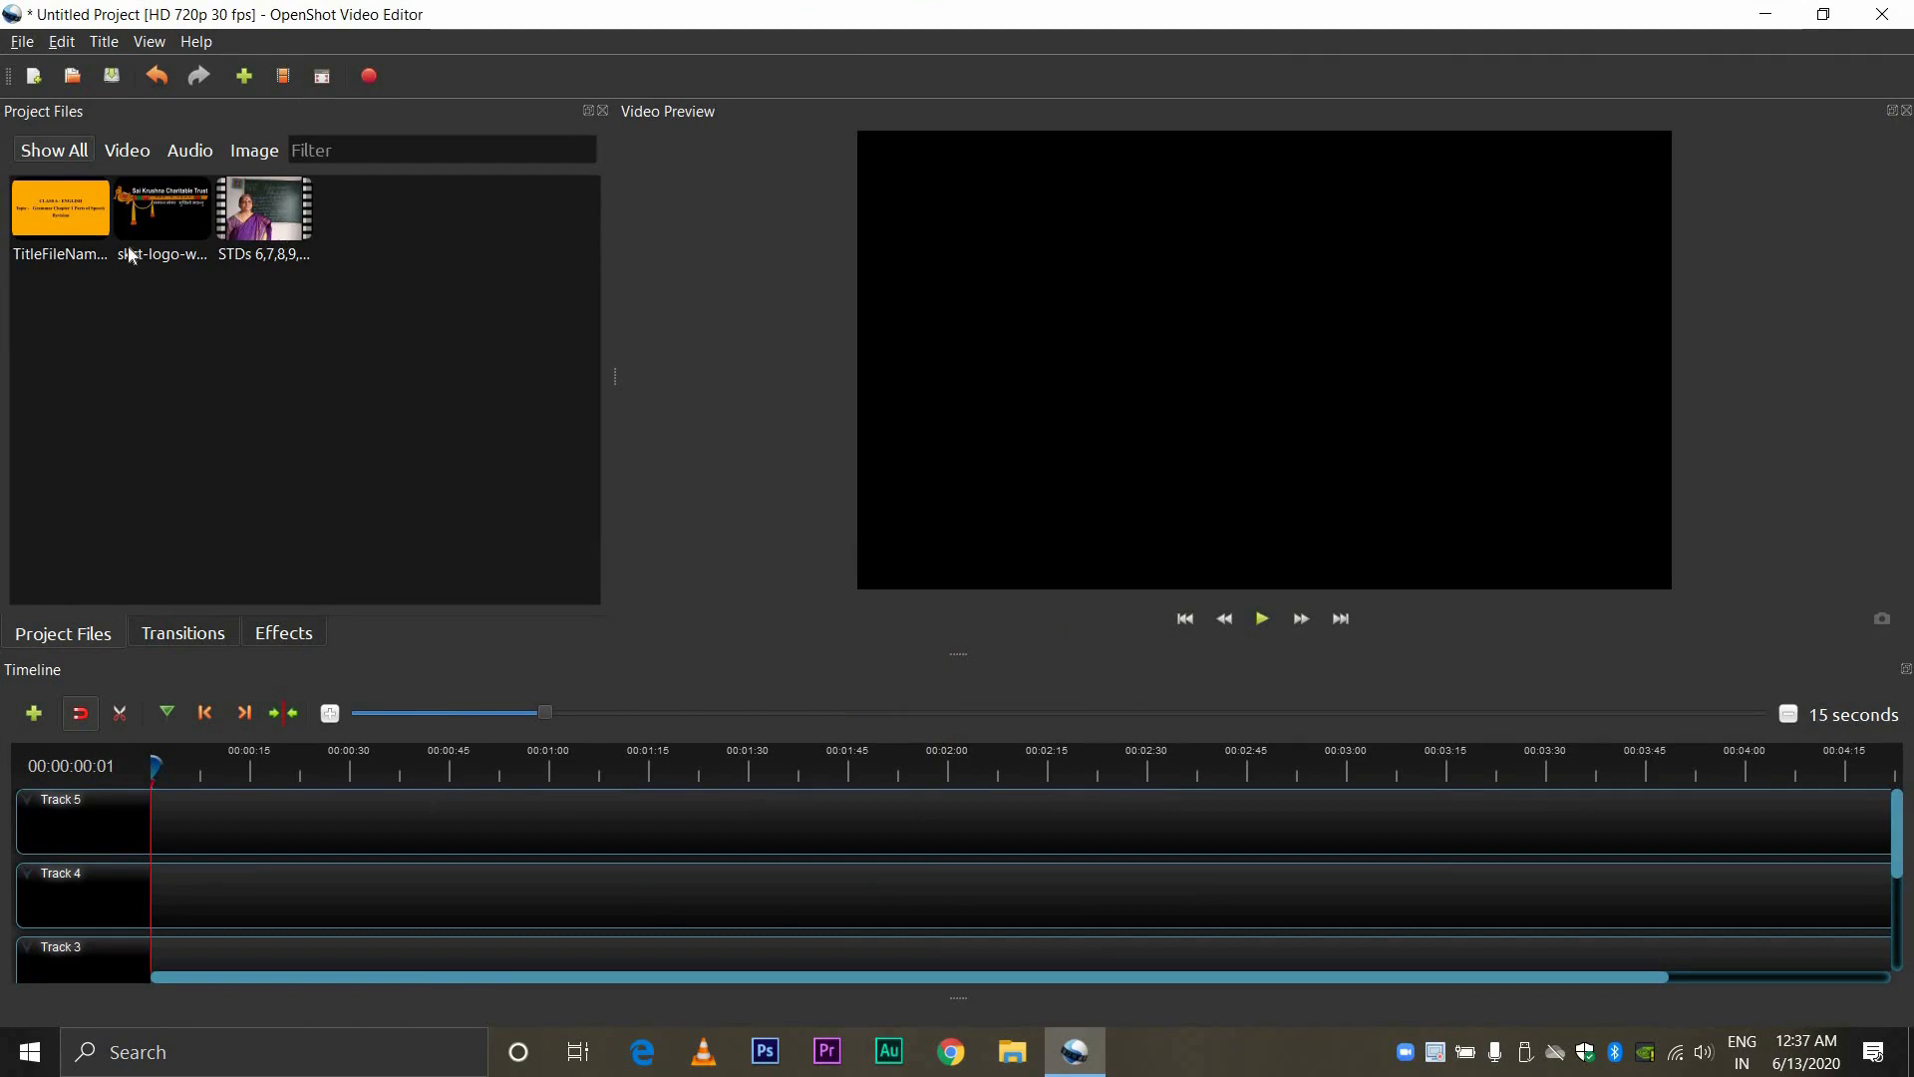
Step: Place the title clip at the start of Track 4
{"action": "left_click_drag", "start_coordinate": [50, 221], "coordinate": [191, 873]}
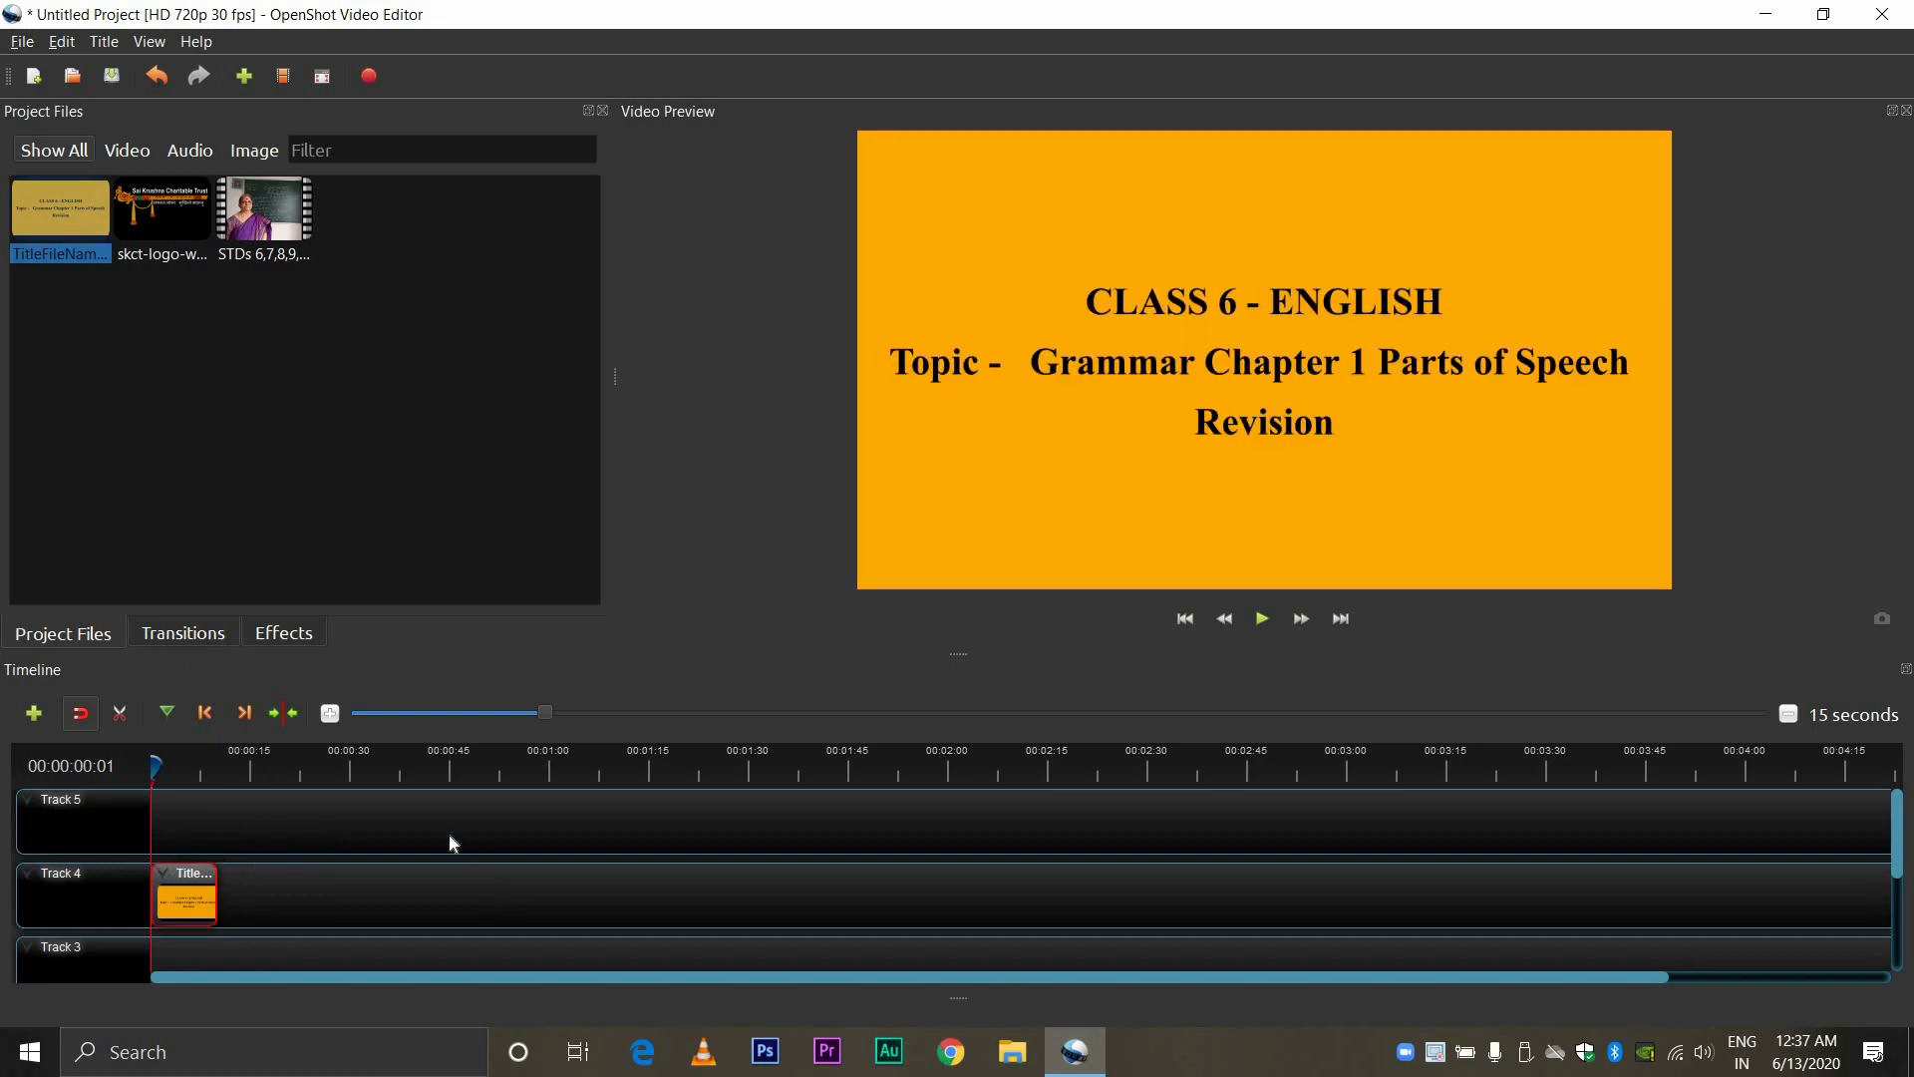
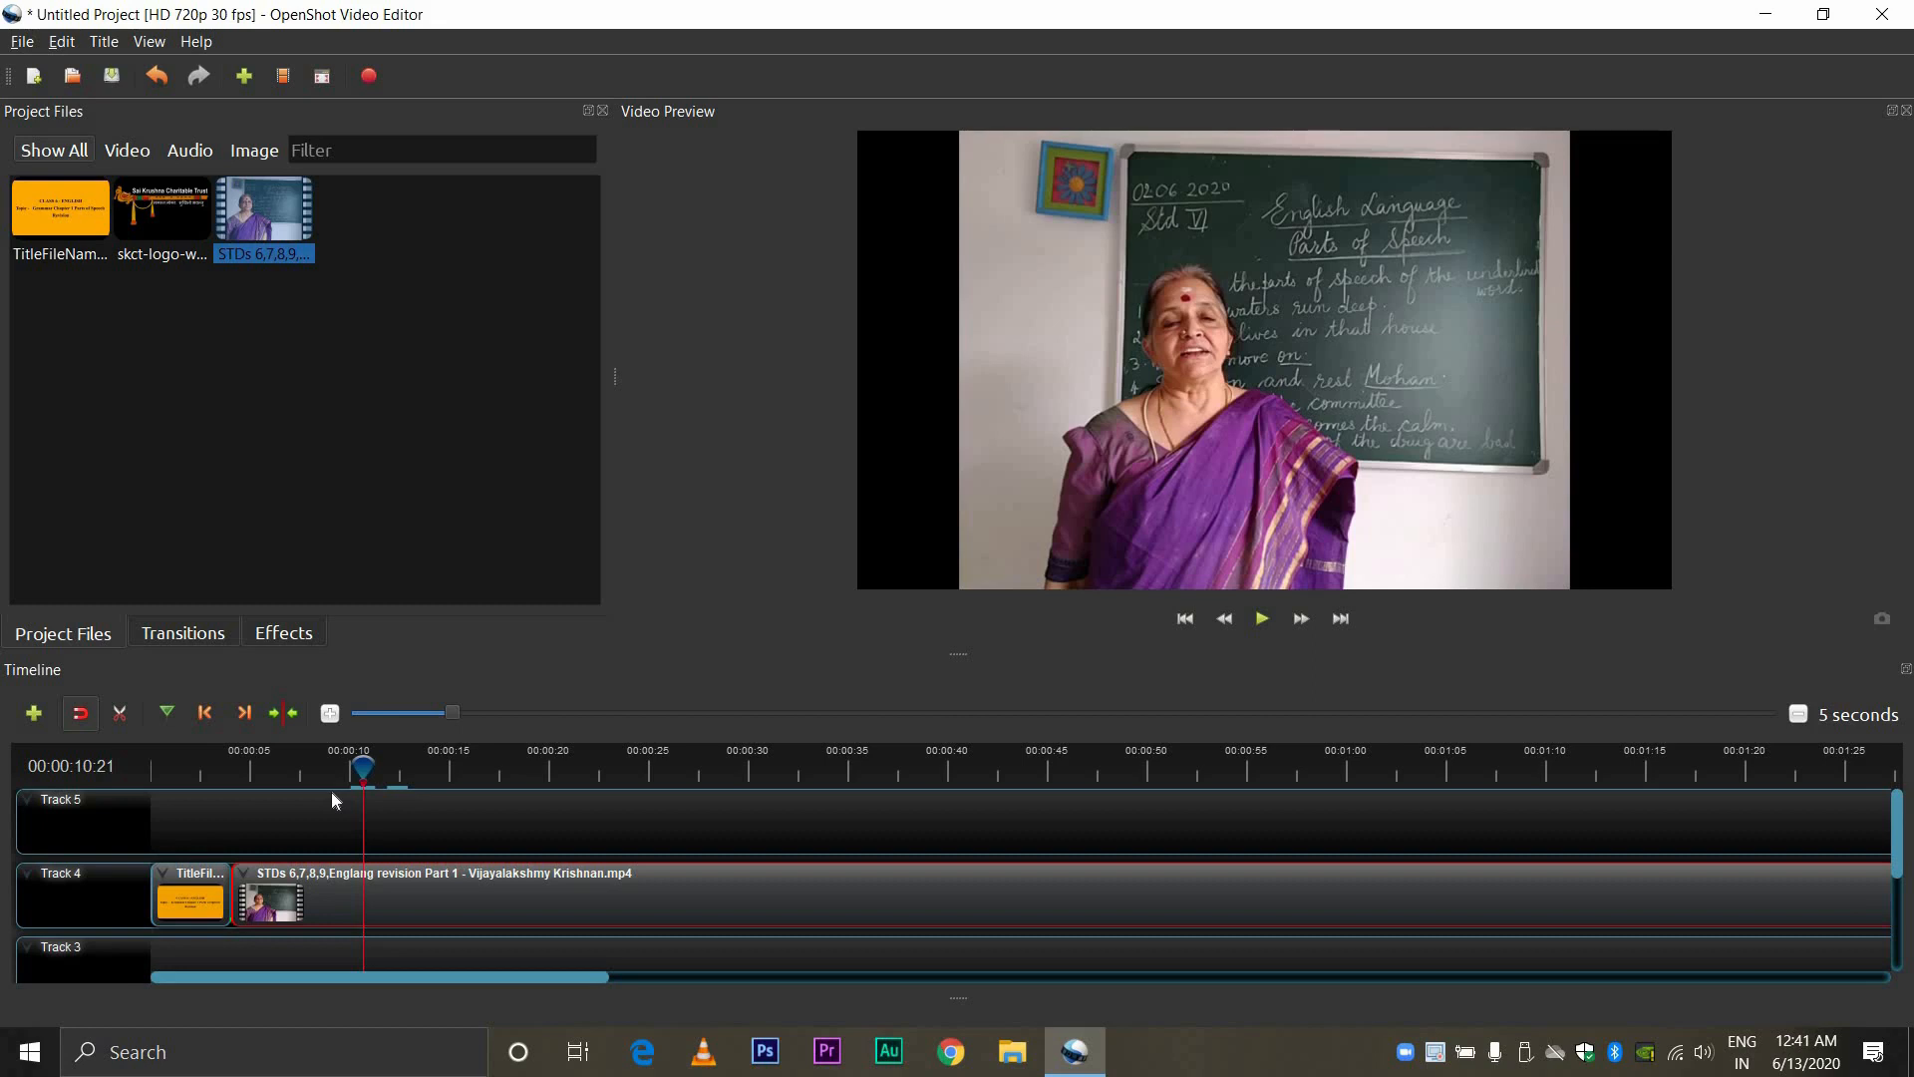
Step: Add the skct-logo-white image to Track 3 and move it up to Track 5, starting where the lesson video starts
{"action": "left_click", "coordinate": [532, 360]}
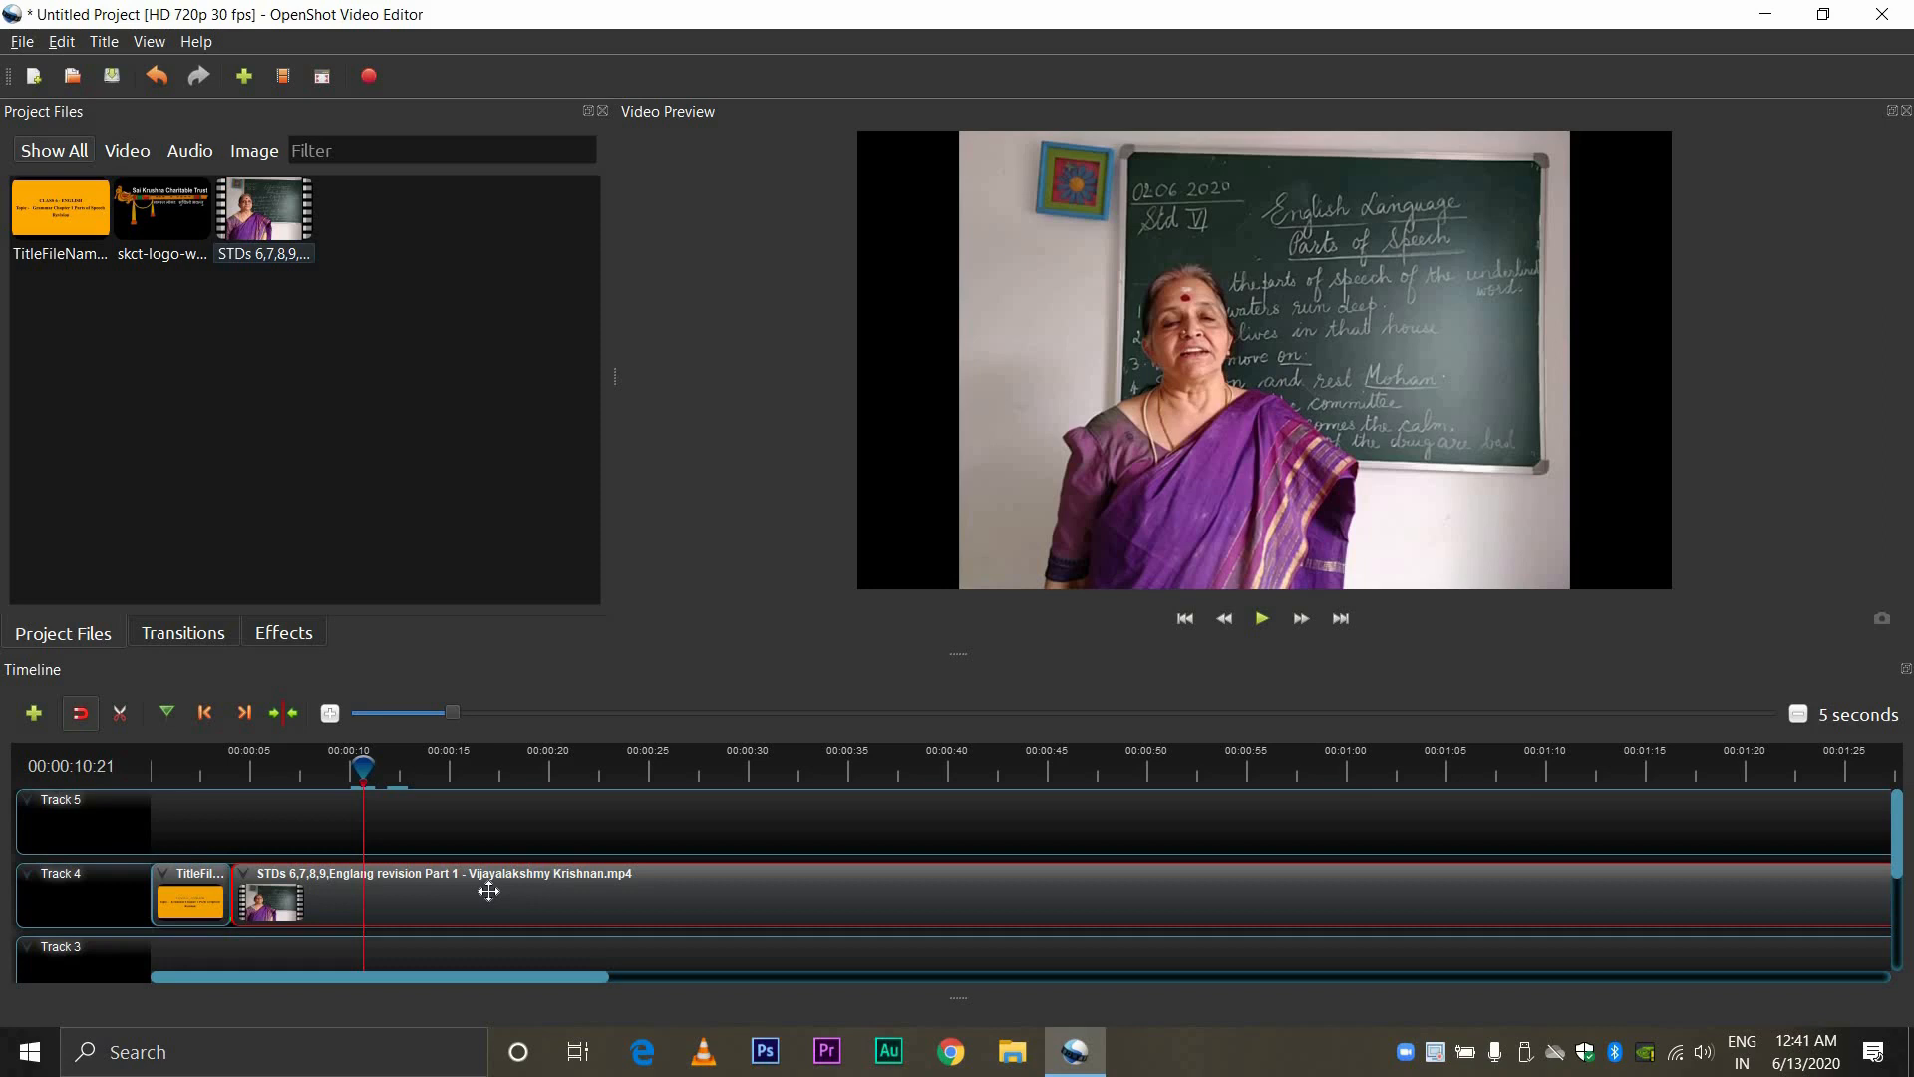
{"action": "left_click_drag", "start_coordinate": [143, 210], "coordinate": [261, 955]}
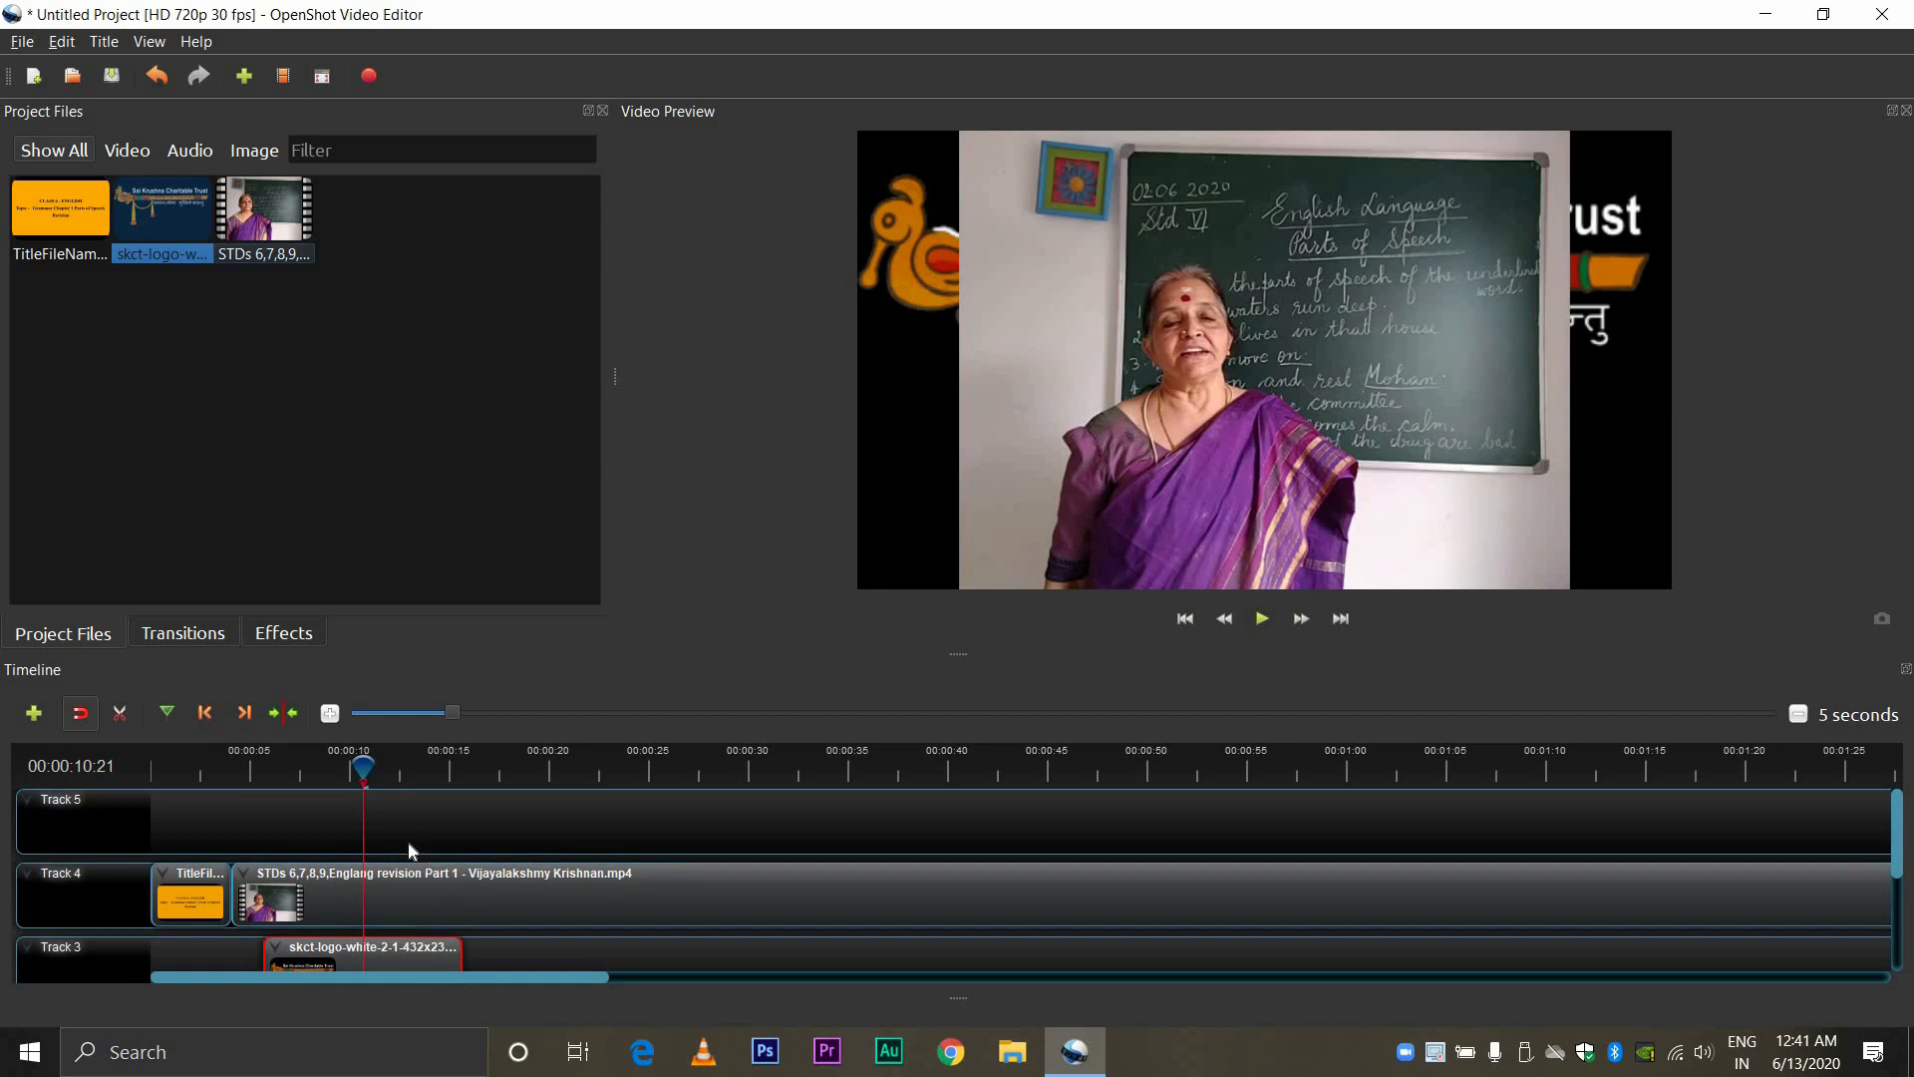
{"action": "left_click", "coordinate": [396, 903]}
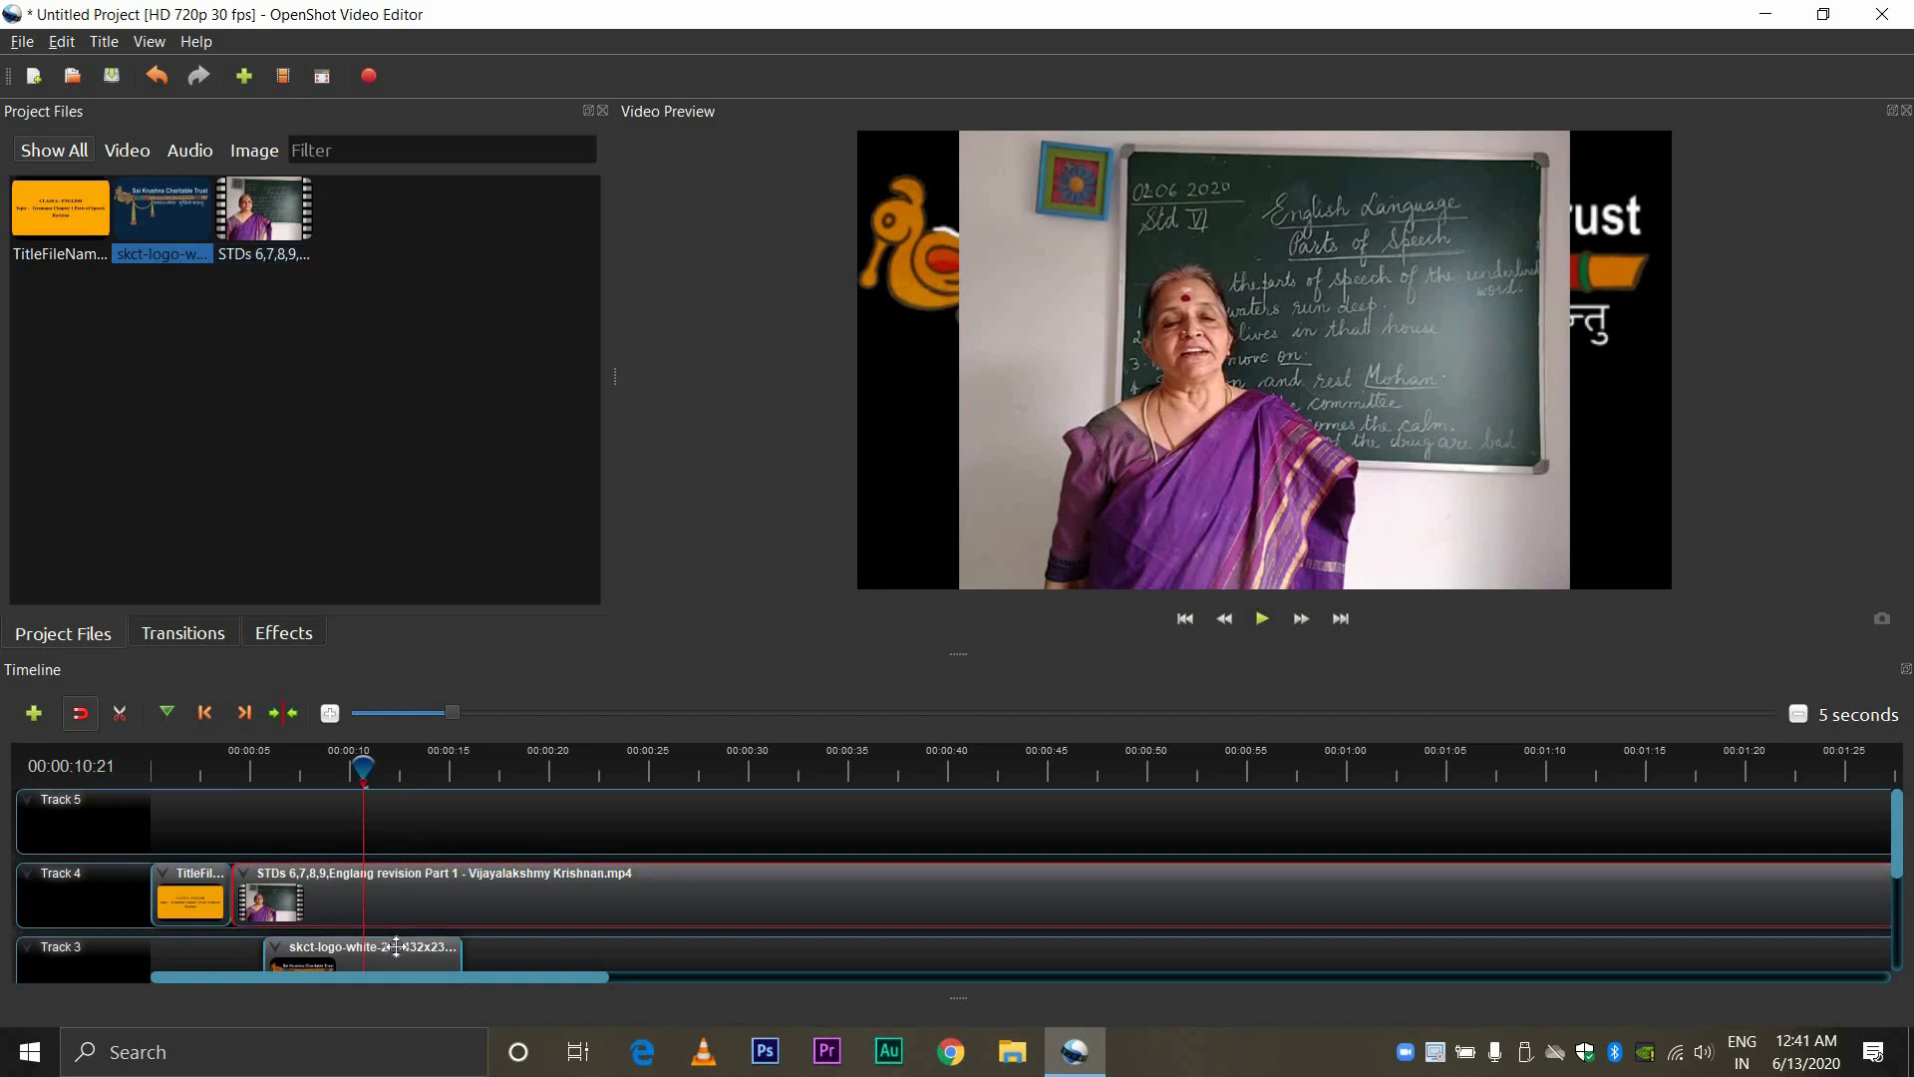
{"action": "left_click", "coordinate": [398, 945]}
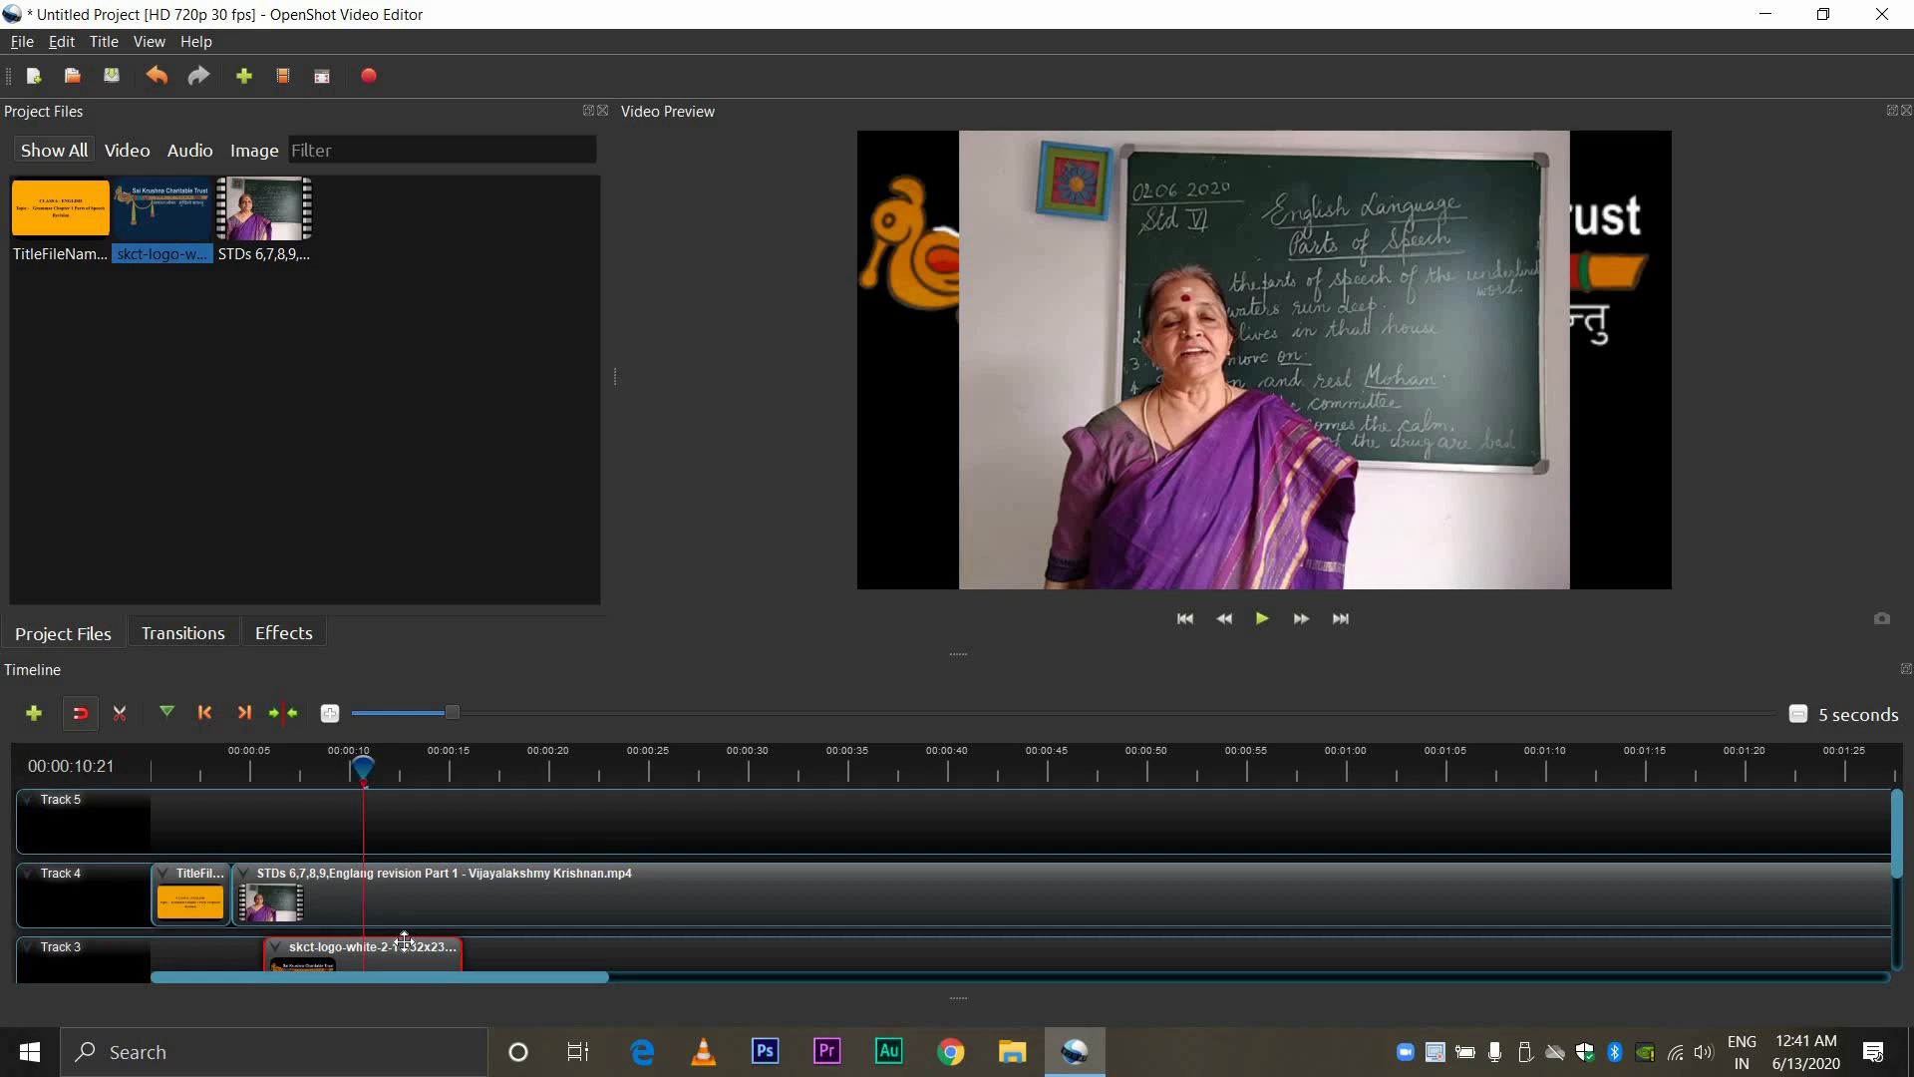
{"action": "left_click_drag", "start_coordinate": [388, 958], "coordinate": [359, 816]}
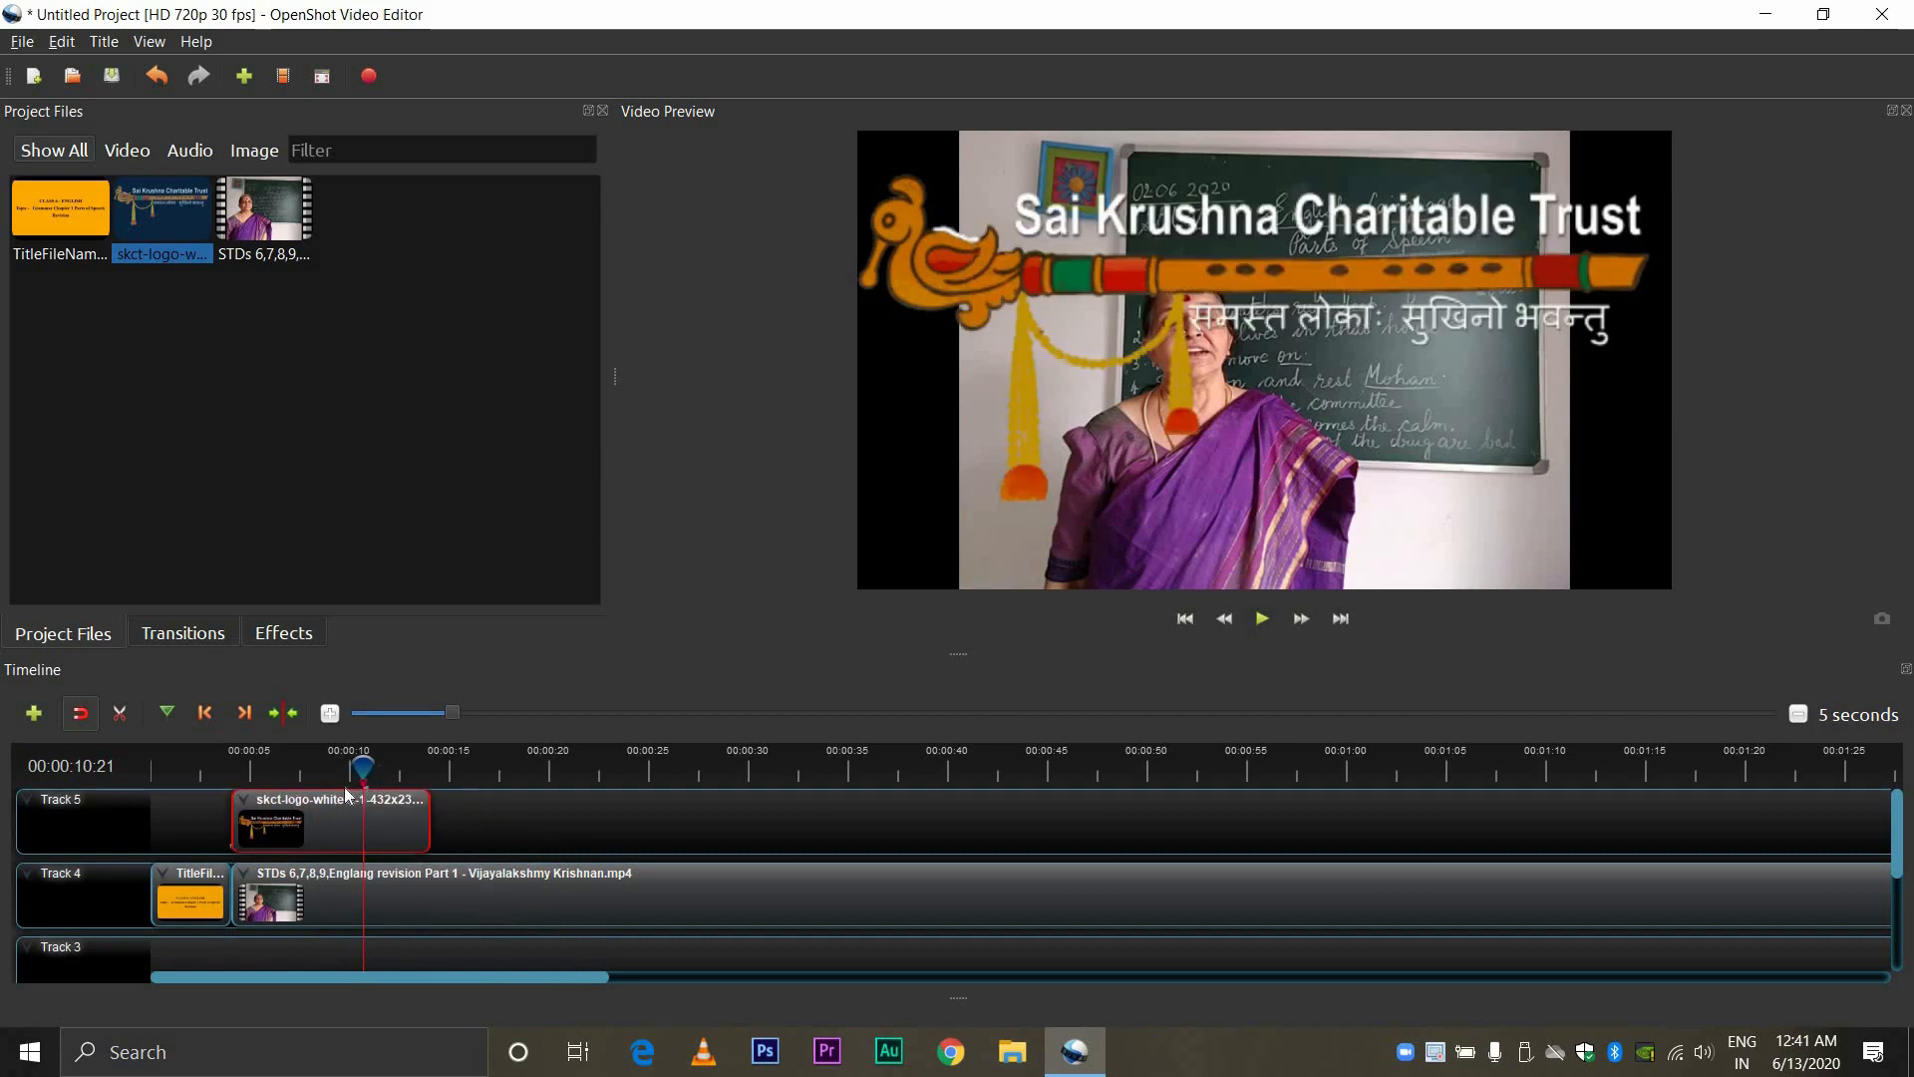
Step: Try shifting the logo clip along Track 5 to start about 6 seconds in, and delete the clip
{"action": "left_click", "coordinate": [321, 765]}
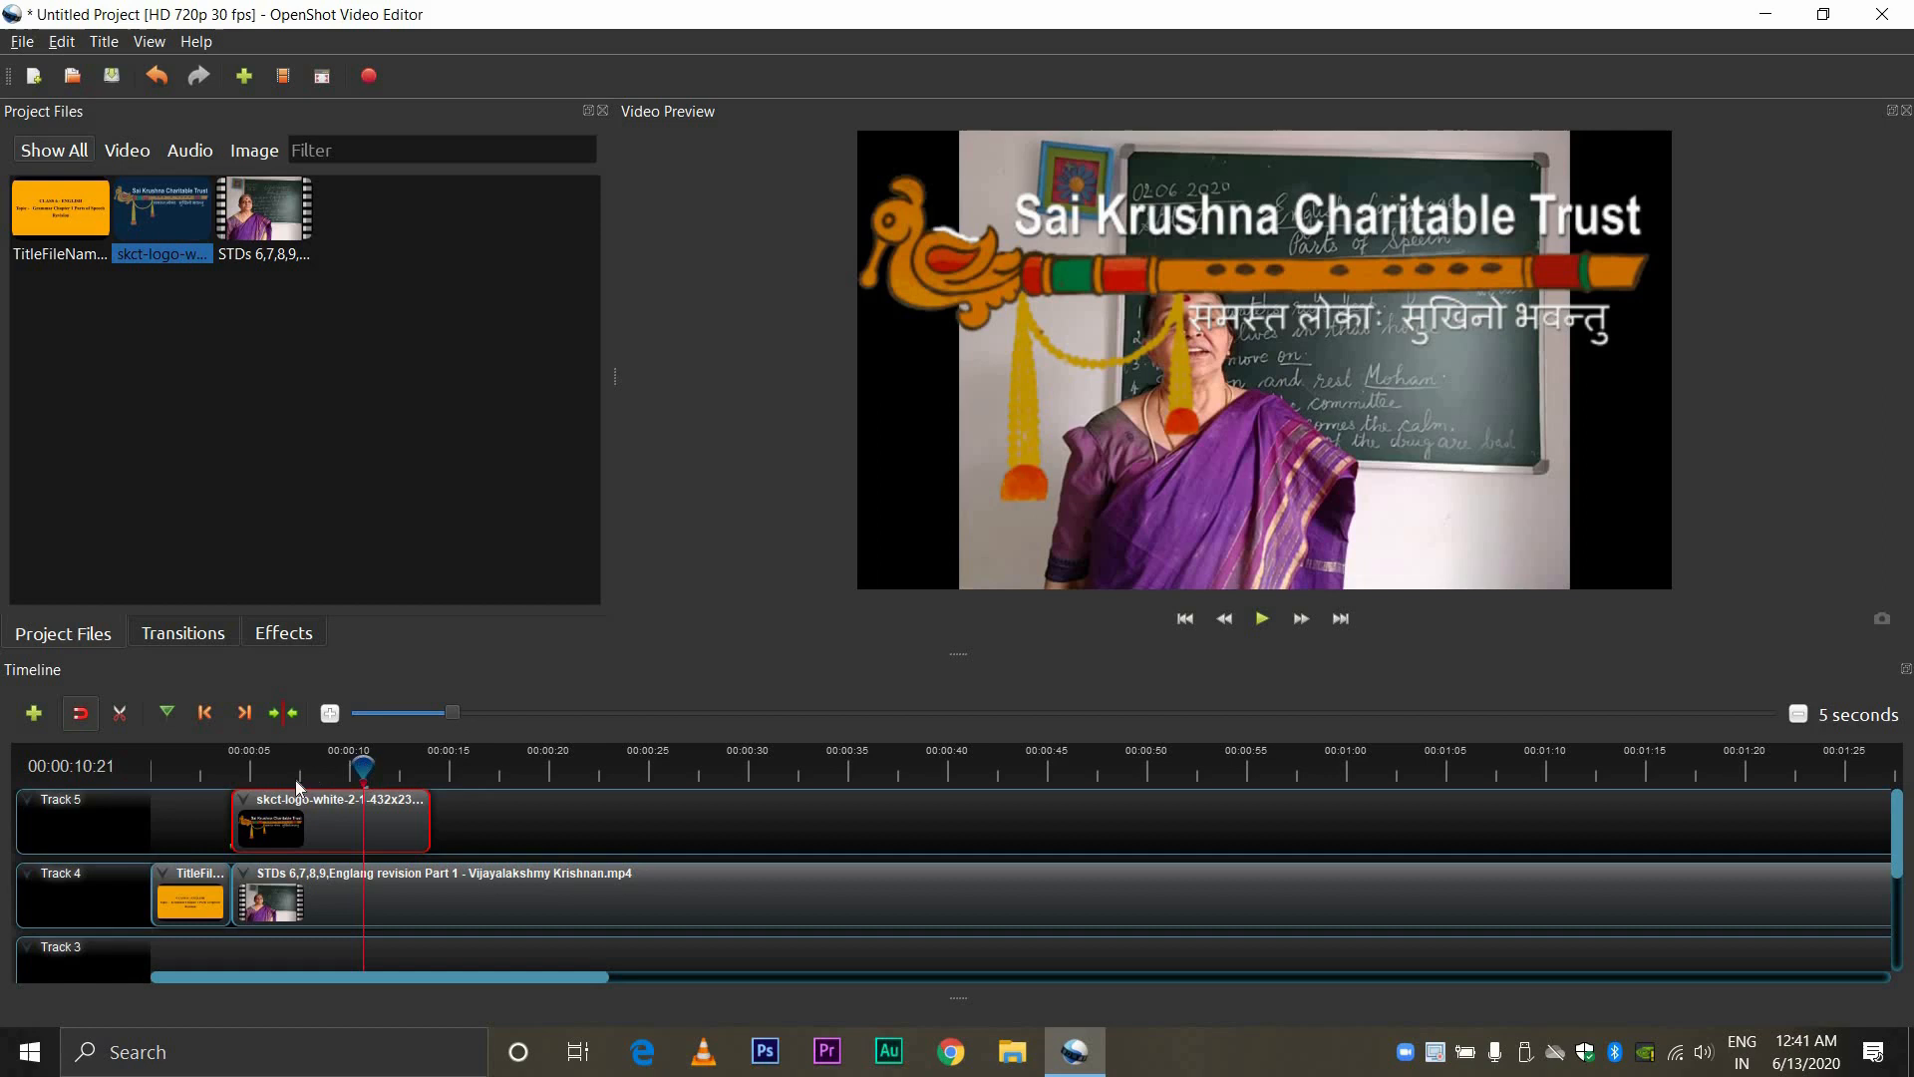
{"action": "left_click", "coordinate": [155, 765]}
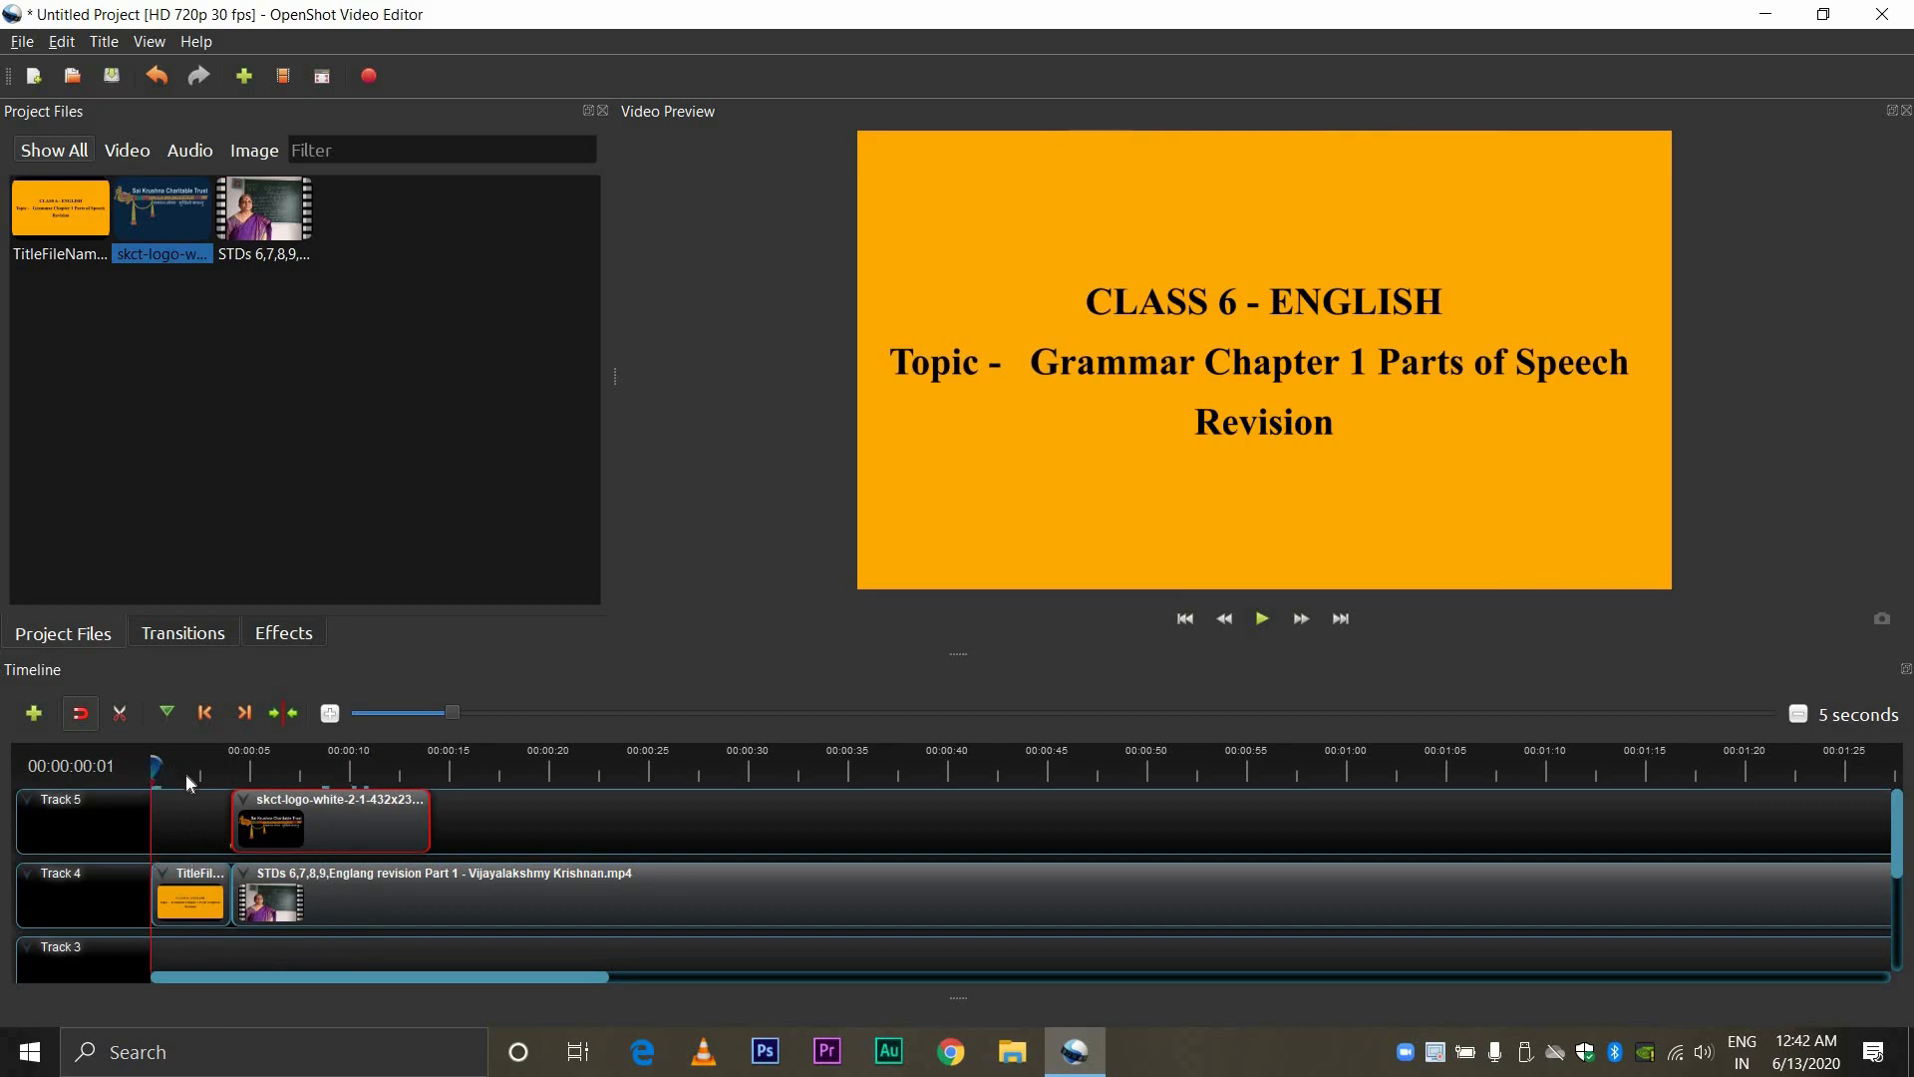
{"action": "left_click_drag", "start_coordinate": [233, 832], "coordinate": [64, 847]}
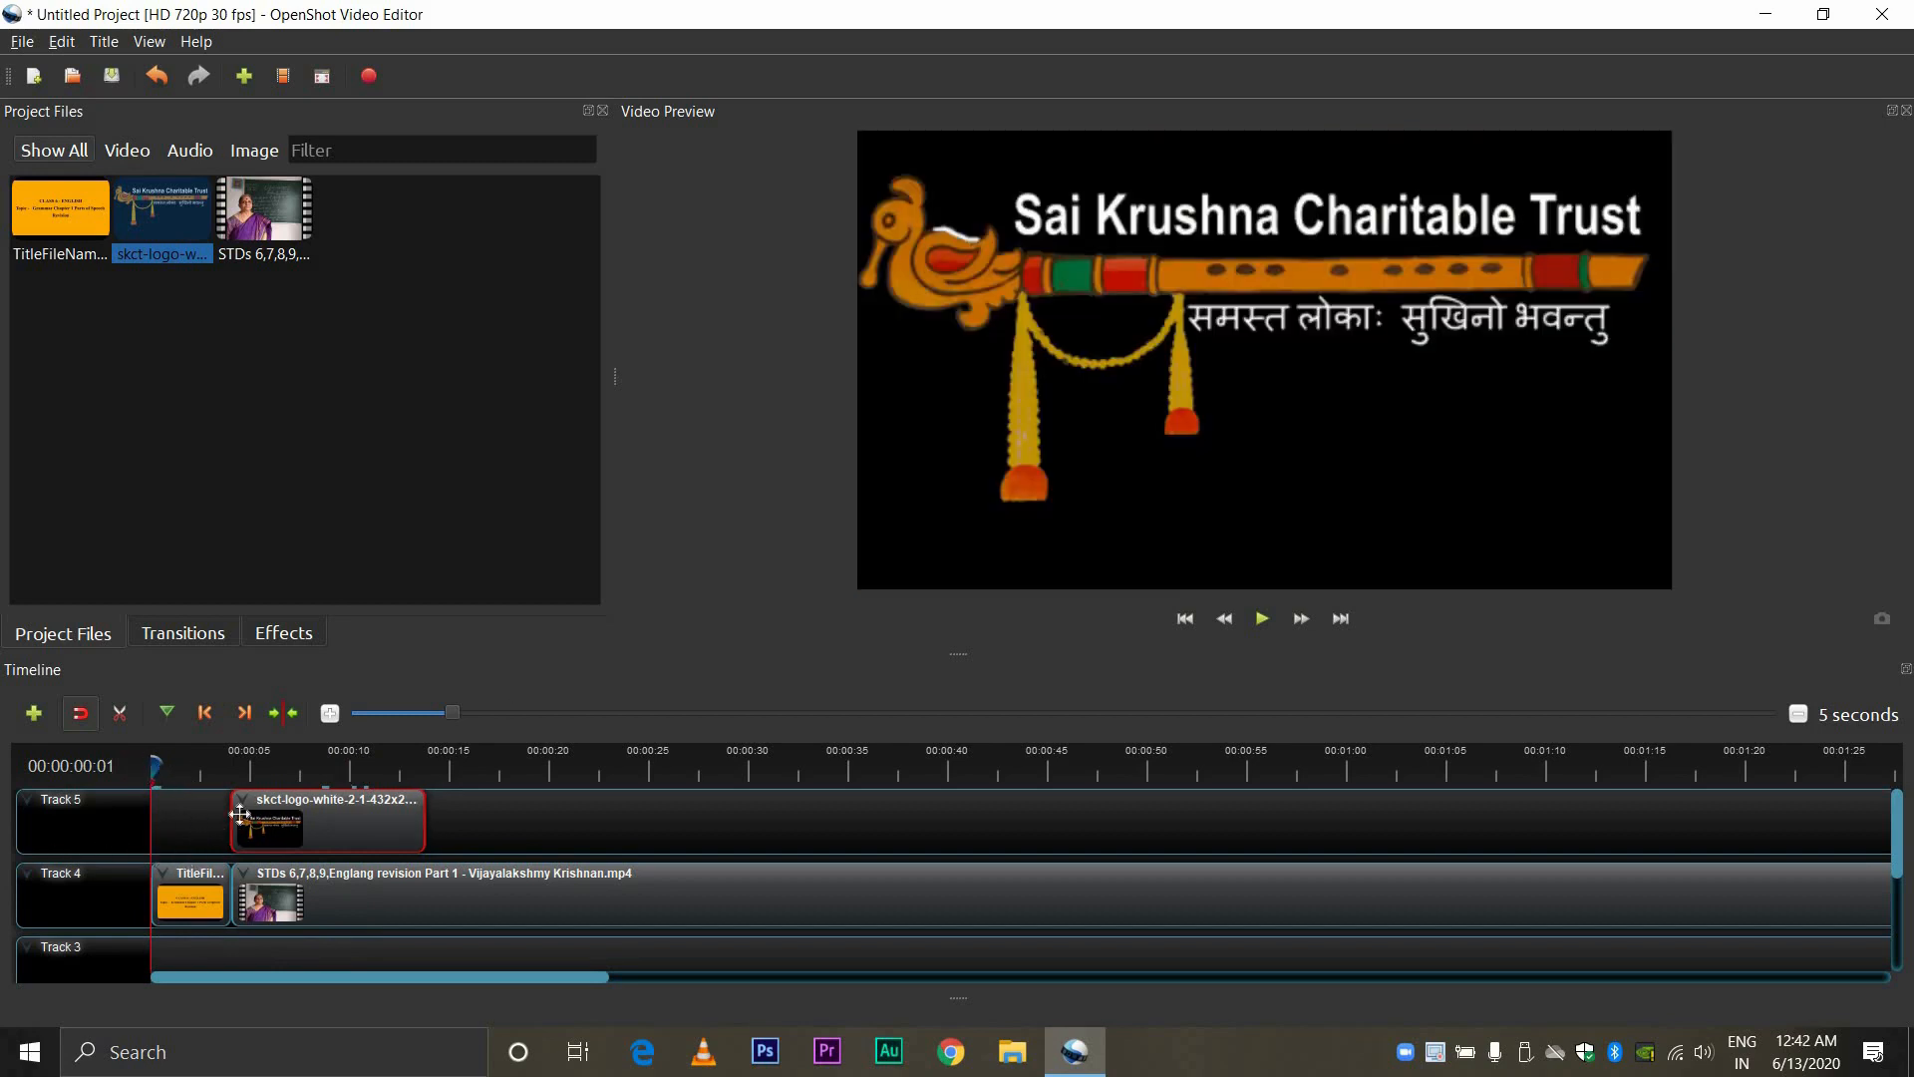
{"action": "mouse_move", "coordinate": [275, 808]}
{"action": "left_mouse_down"}
{"action": "mouse_move", "coordinate": [326, 806]}
{"action": "mouse_move", "coordinate": [295, 798]}
{"action": "left_mouse_up"}
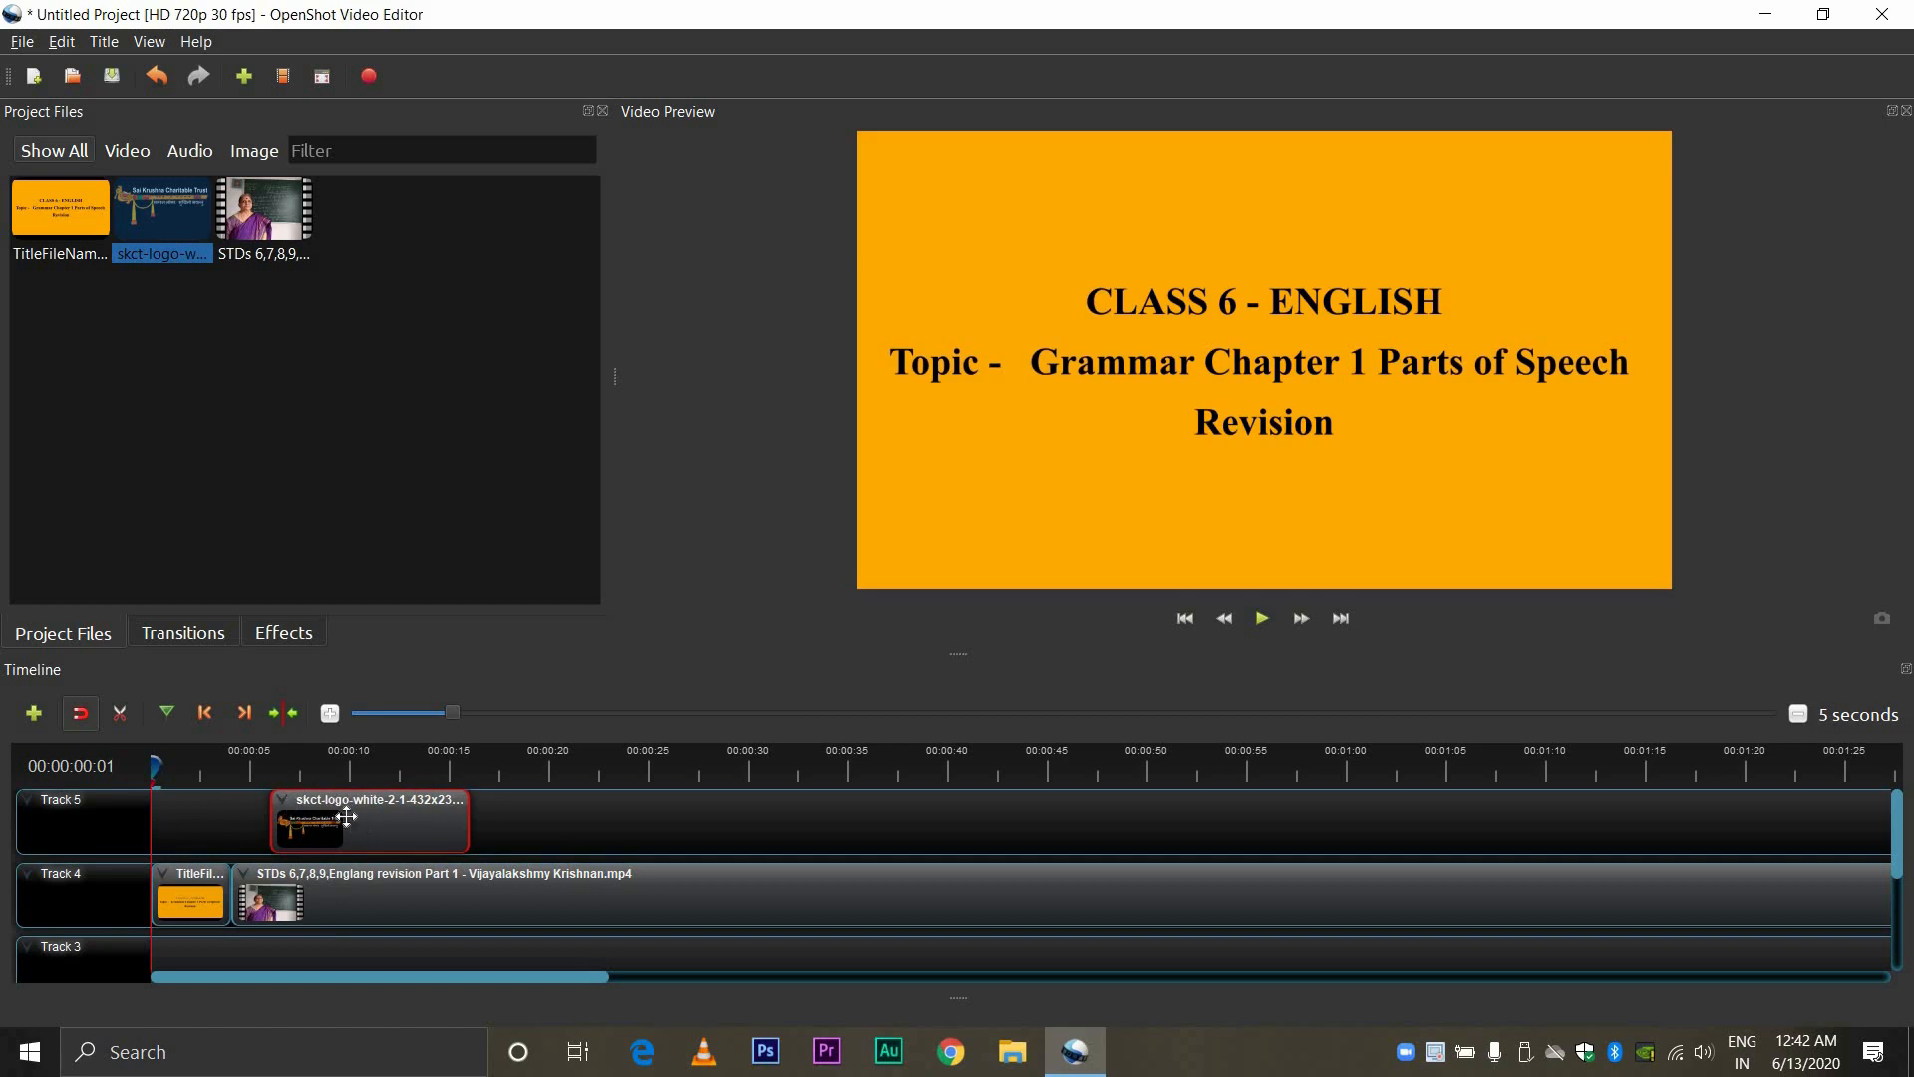
{"action": "mouse_move", "coordinate": [415, 795]}
{"action": "left_mouse_down"}
{"action": "mouse_move", "coordinate": [504, 797]}
{"action": "mouse_move", "coordinate": [426, 806]}
{"action": "left_mouse_up"}
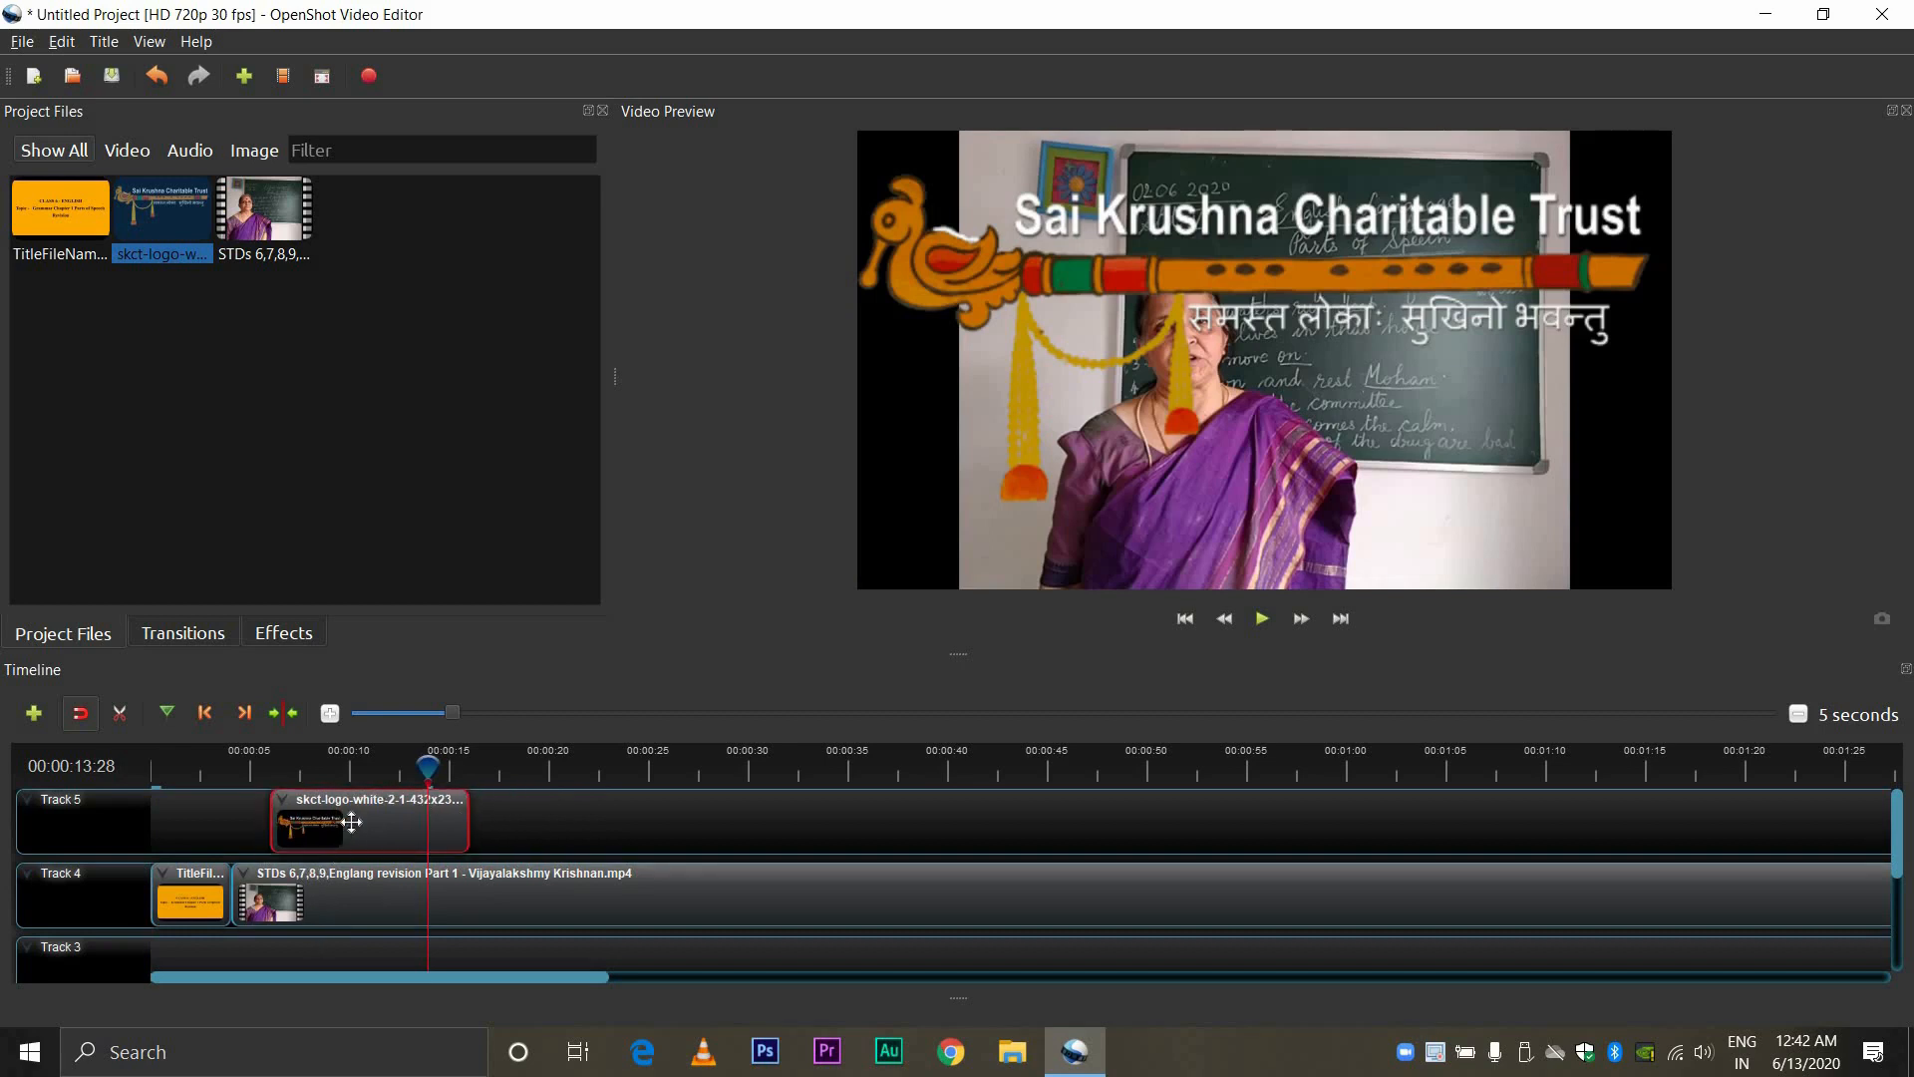
{"action": "key", "text": "Delete"}
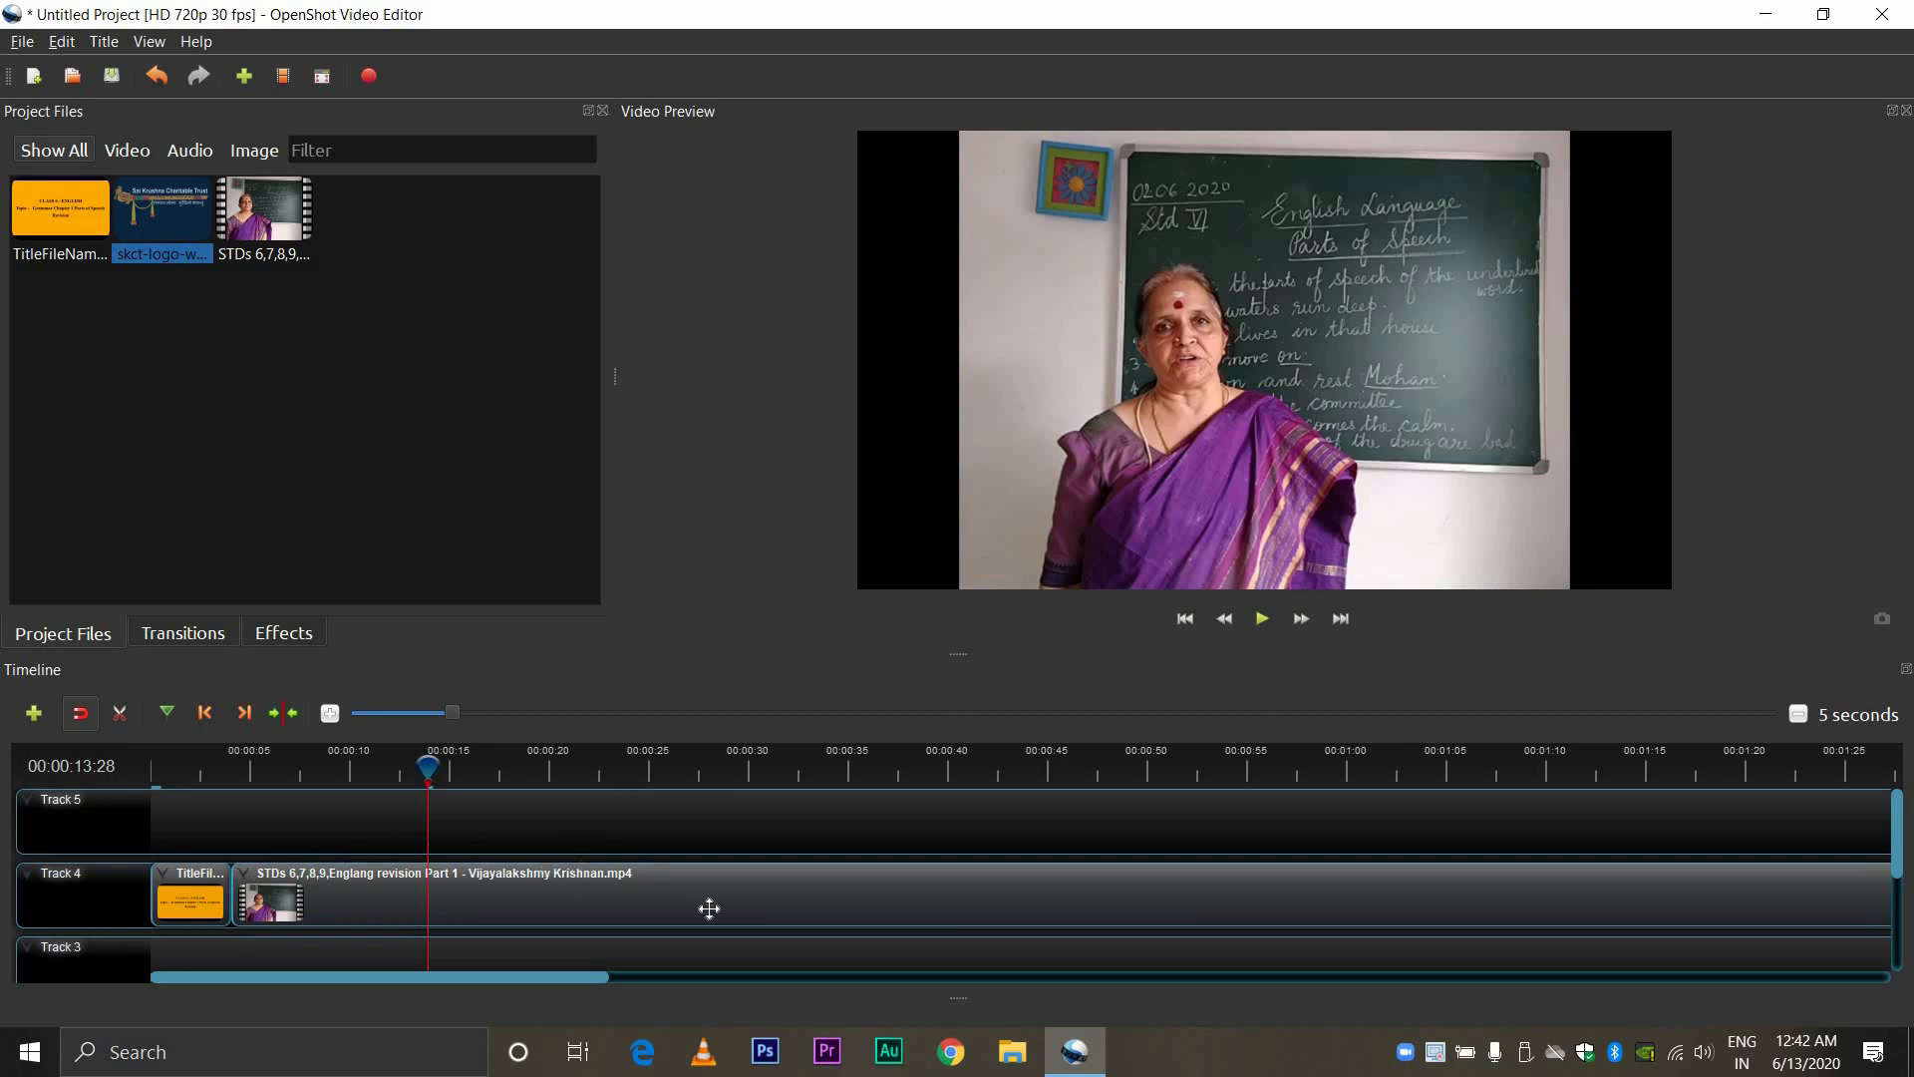
Step: Add the skct-logo-white image to Track 5 again, with its start aligned to the lesson video's start
{"action": "left_click", "coordinate": [607, 904]}
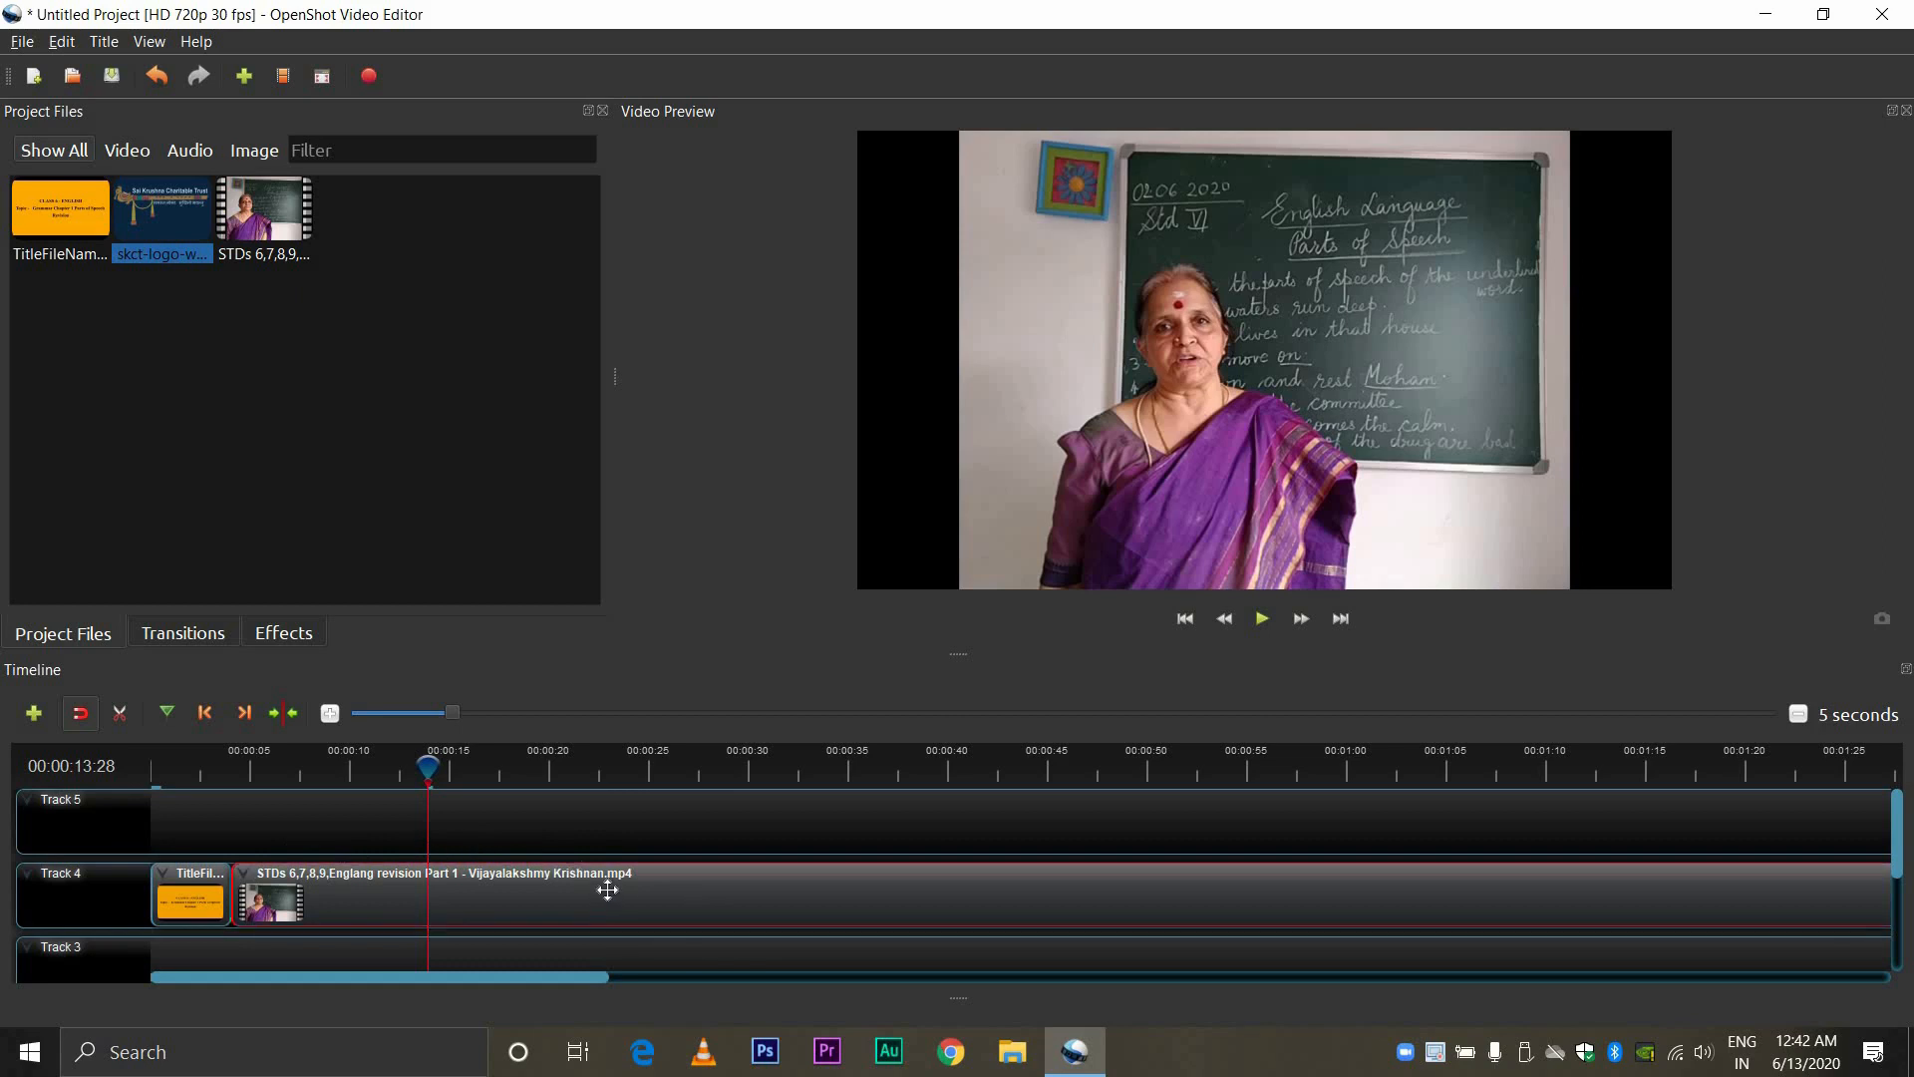
{"action": "left_click", "coordinate": [590, 810]}
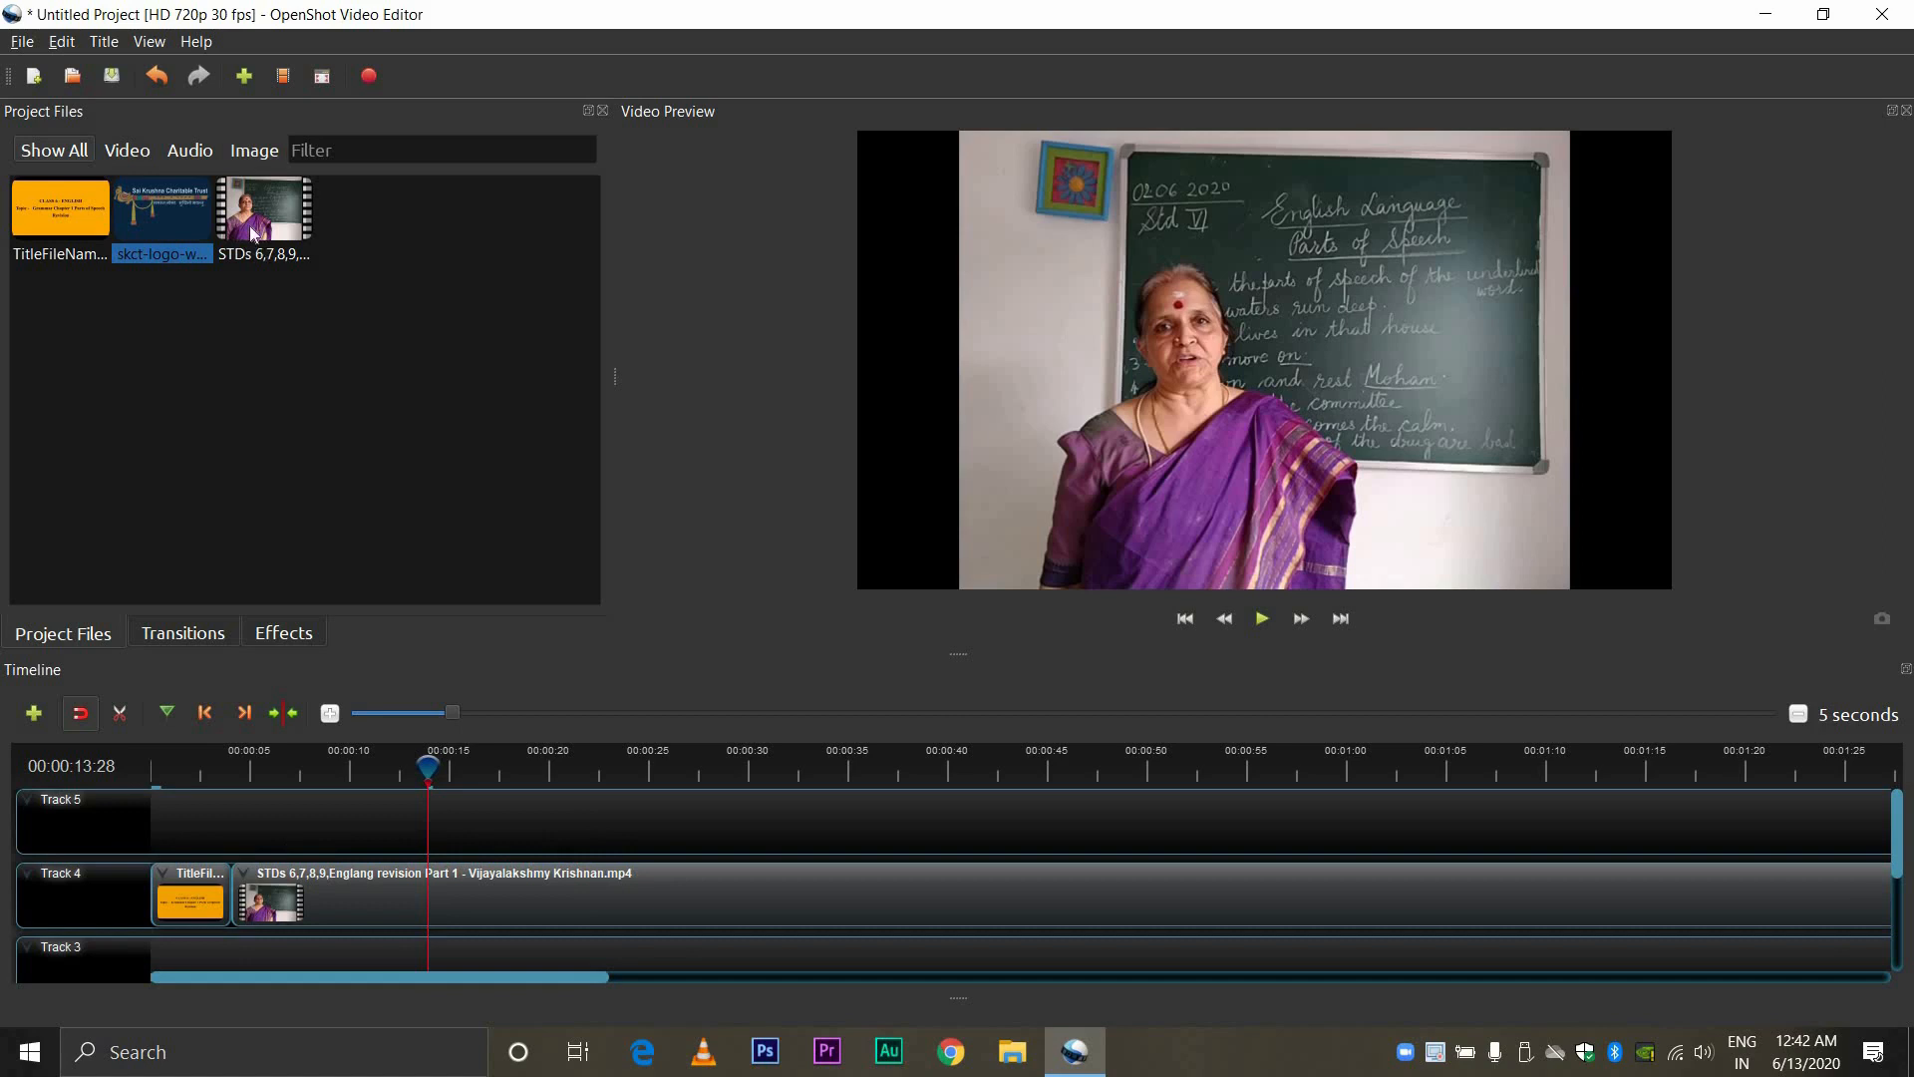
{"action": "left_click_drag", "start_coordinate": [185, 221], "coordinate": [705, 795]}
{"action": "left_click_drag", "start_coordinate": [463, 797], "coordinate": [319, 813]}
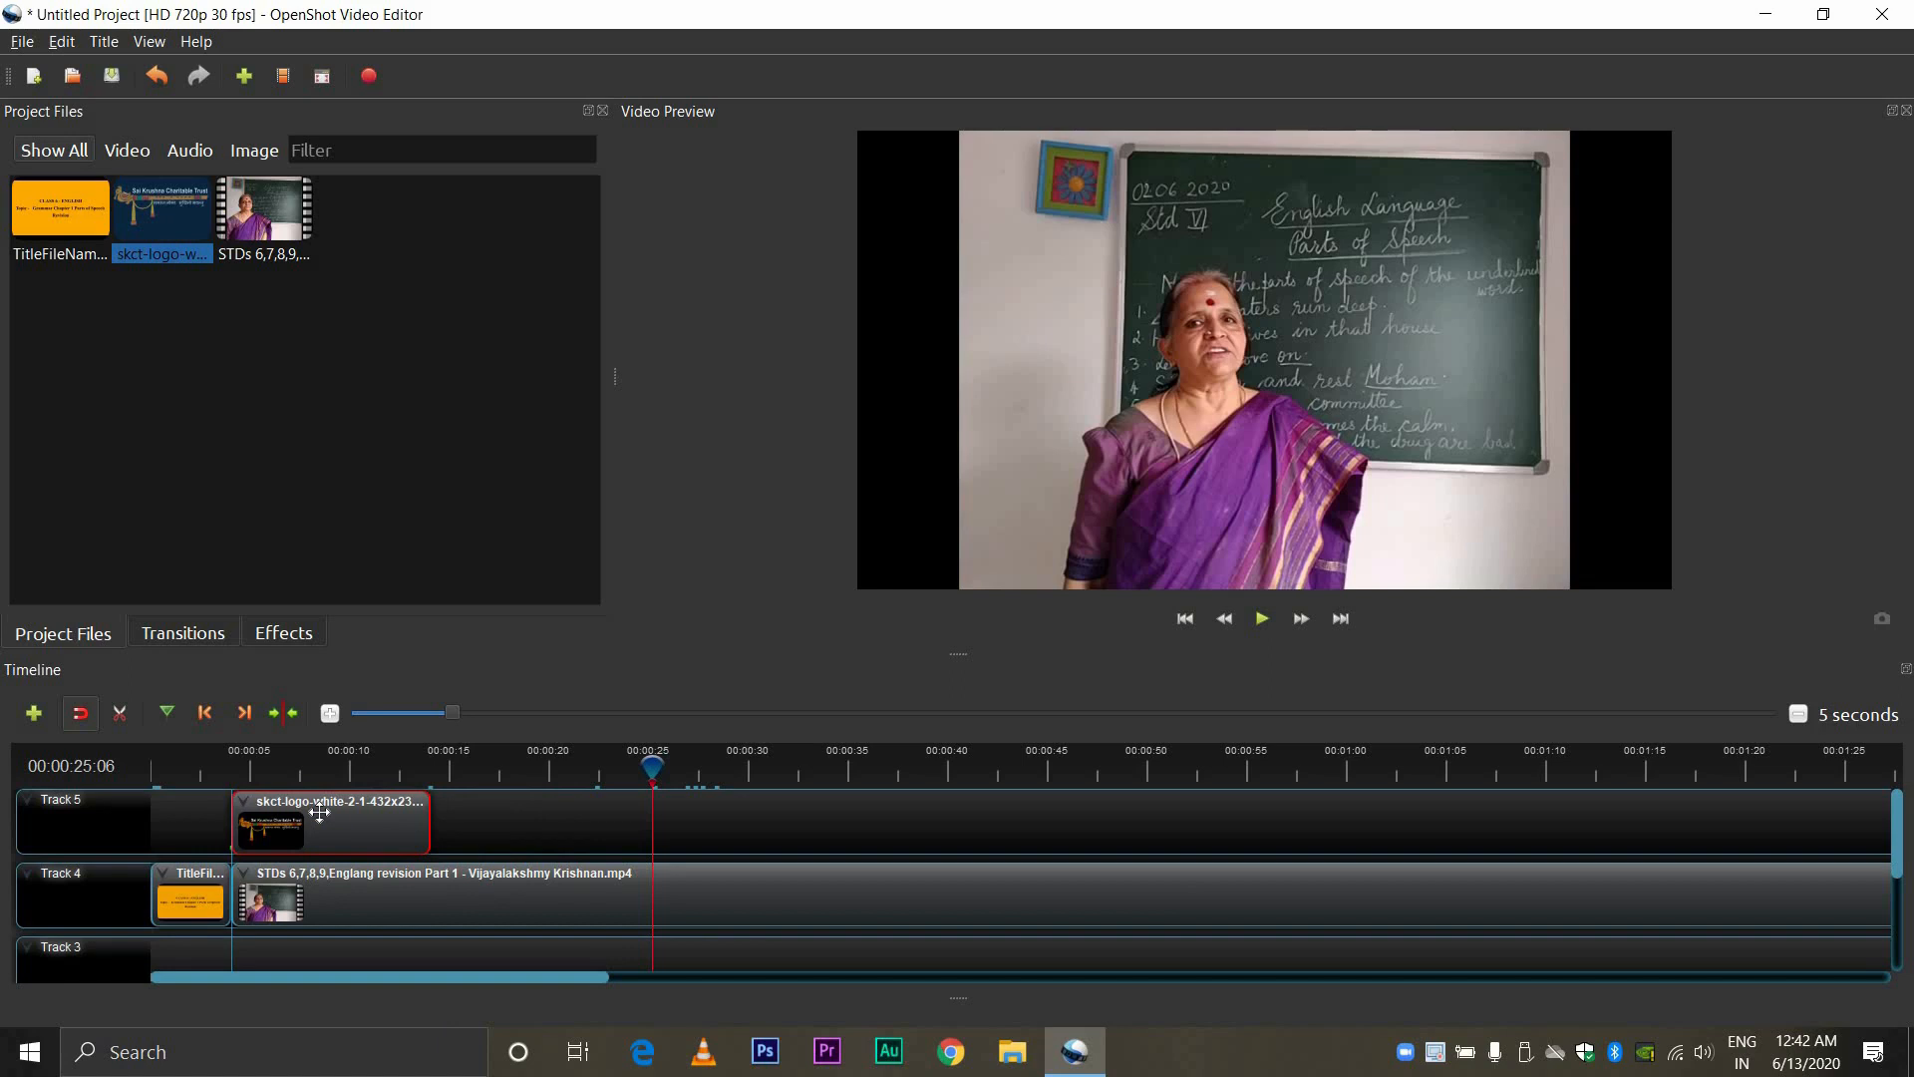
{"action": "left_click_drag", "start_coordinate": [319, 812], "coordinate": [318, 811]}
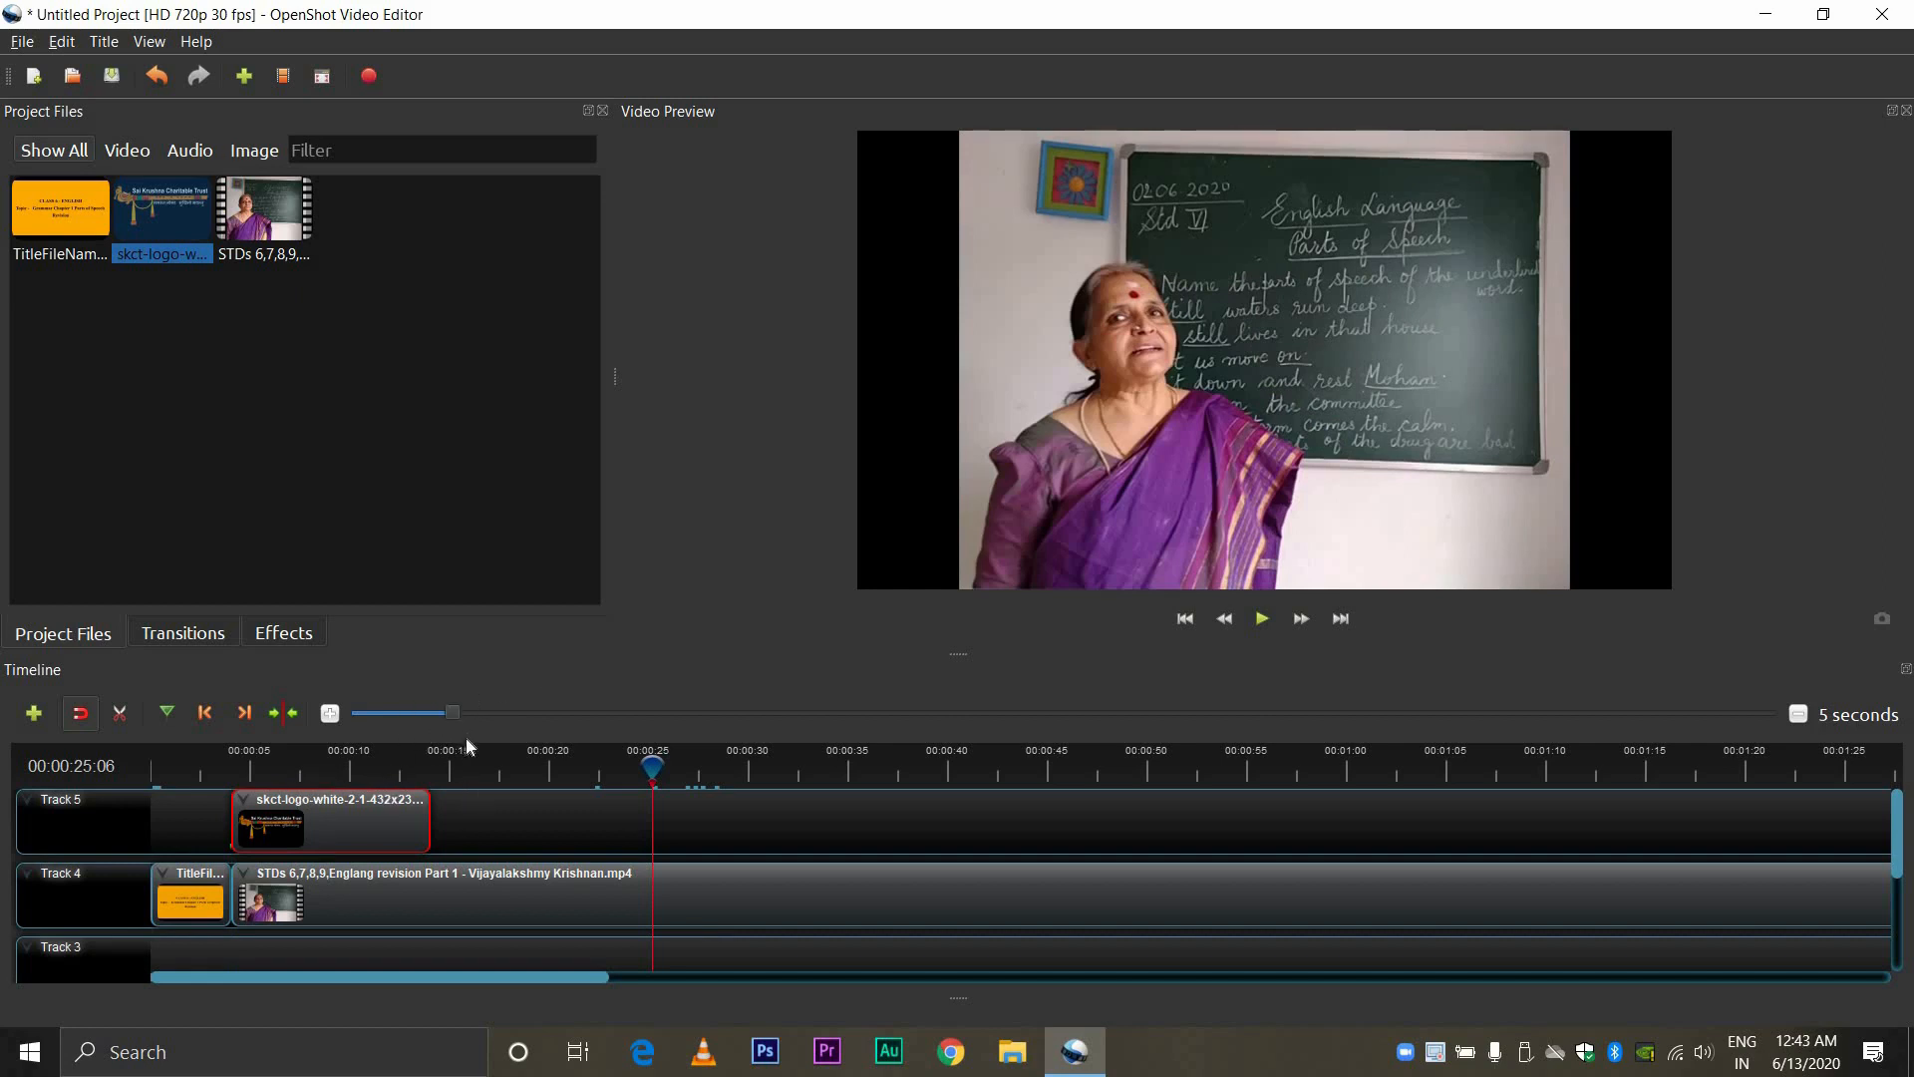
Step: Extend the logo clip on Track 5 until it ends together with the lesson video on Track 4
{"action": "left_click_drag", "start_coordinate": [560, 715], "coordinate": [644, 726]}
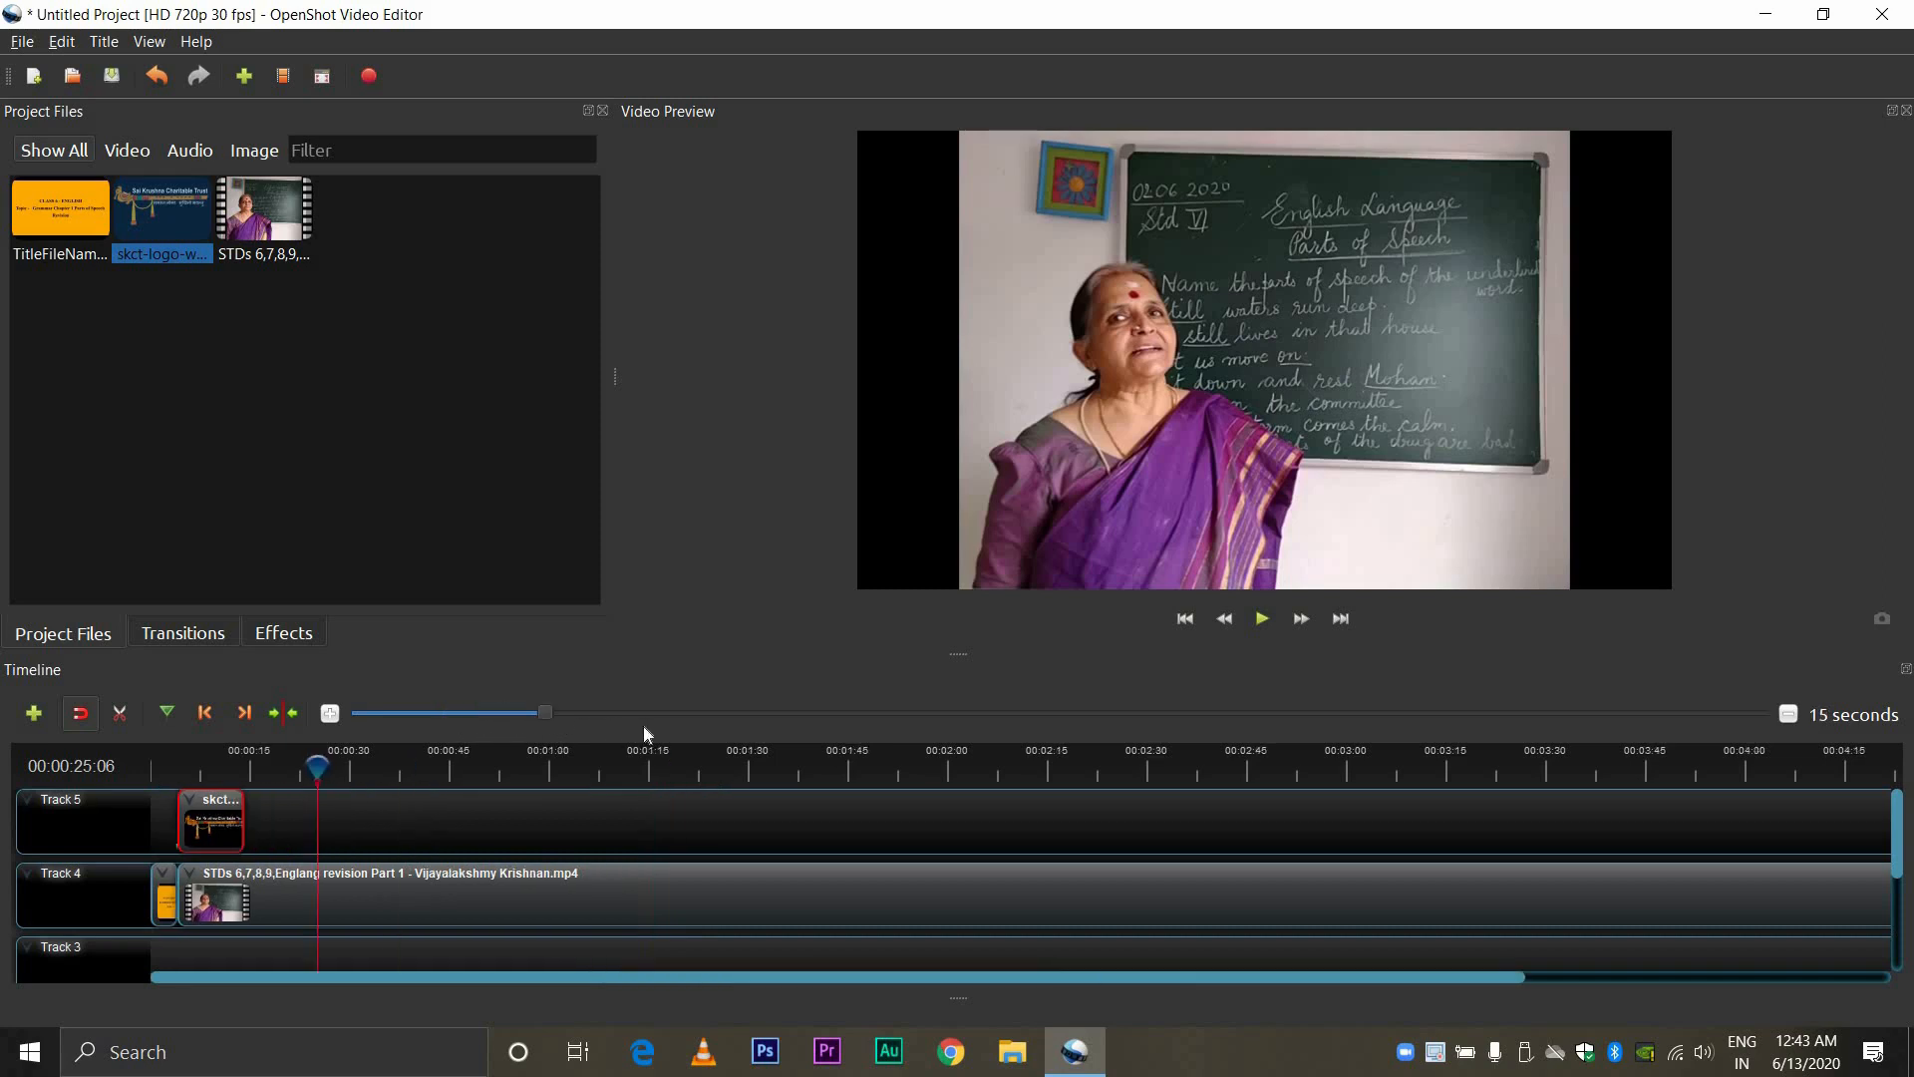
{"action": "left_click_drag", "start_coordinate": [515, 718], "coordinate": [482, 726]}
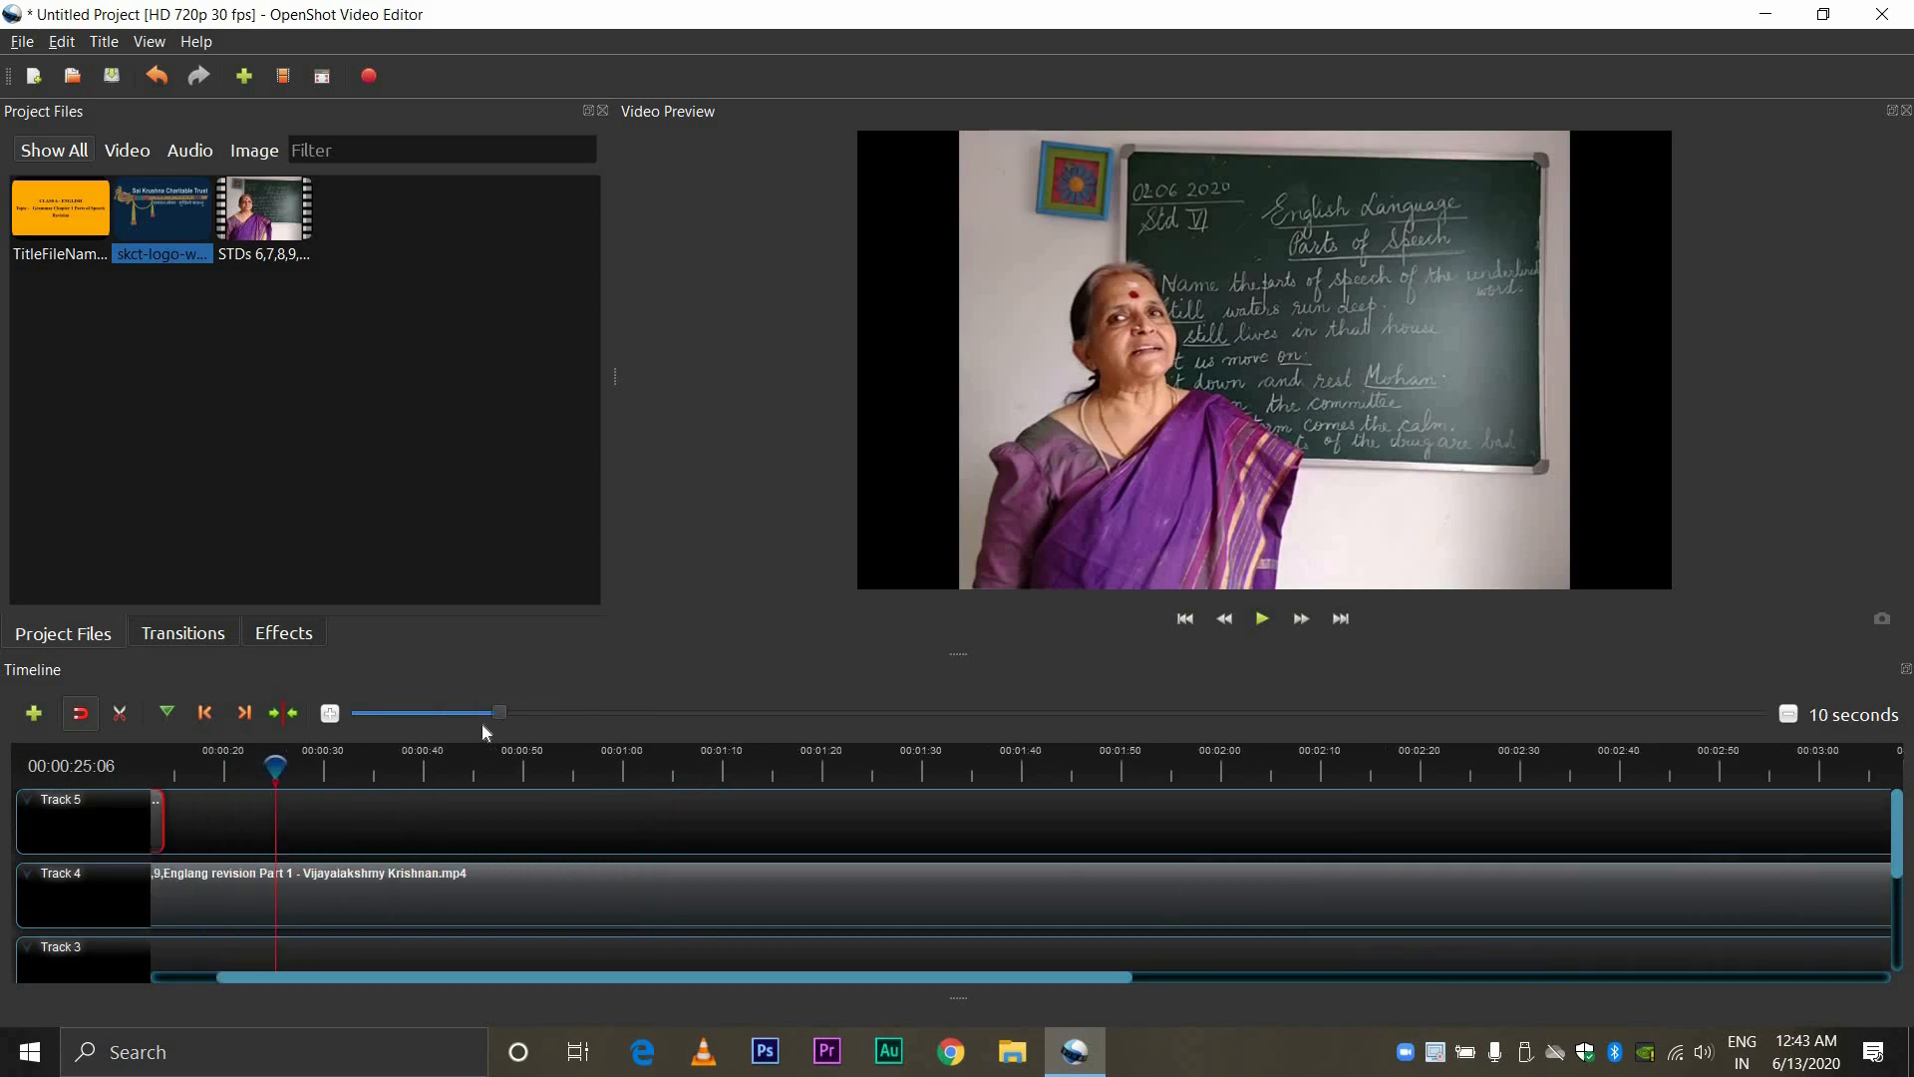
{"action": "left_click_drag", "start_coordinate": [482, 724], "coordinate": [694, 679]}
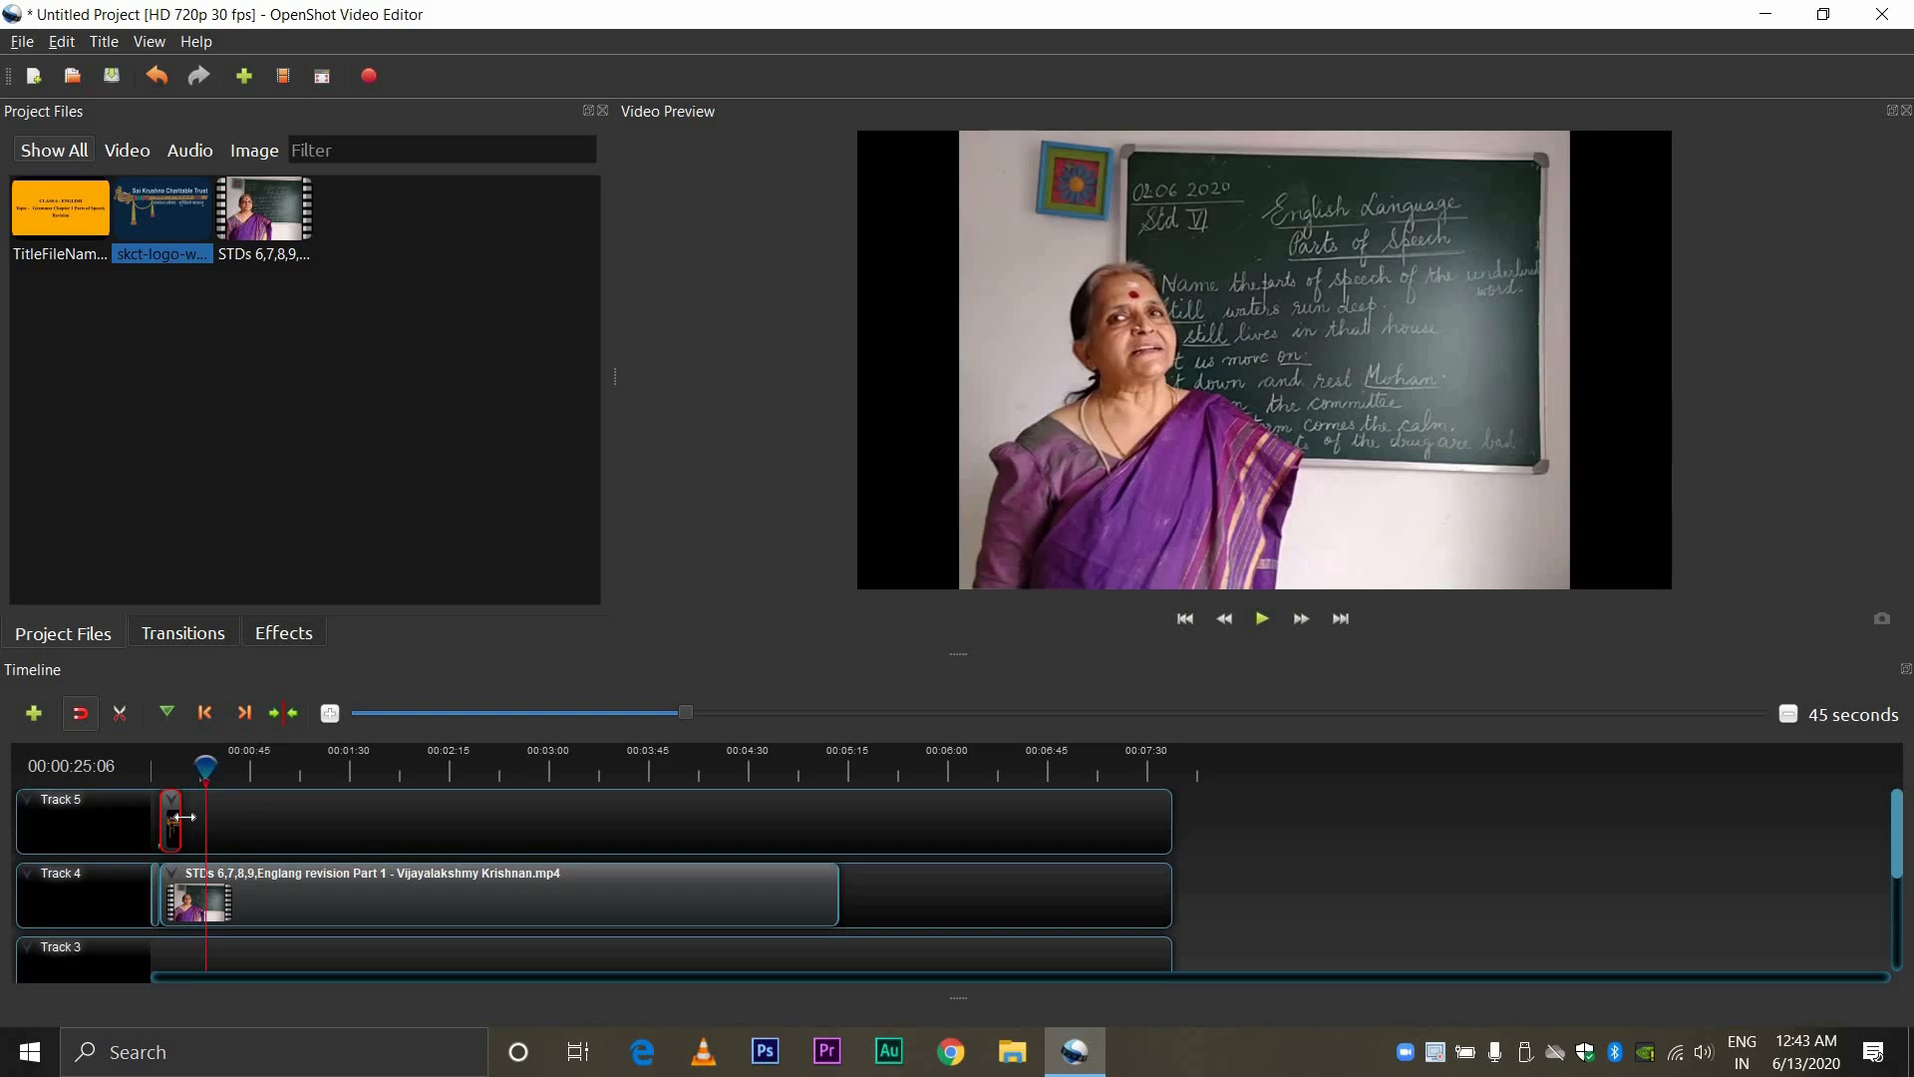
{"action": "left_click_drag", "start_coordinate": [184, 817], "coordinate": [841, 826]}
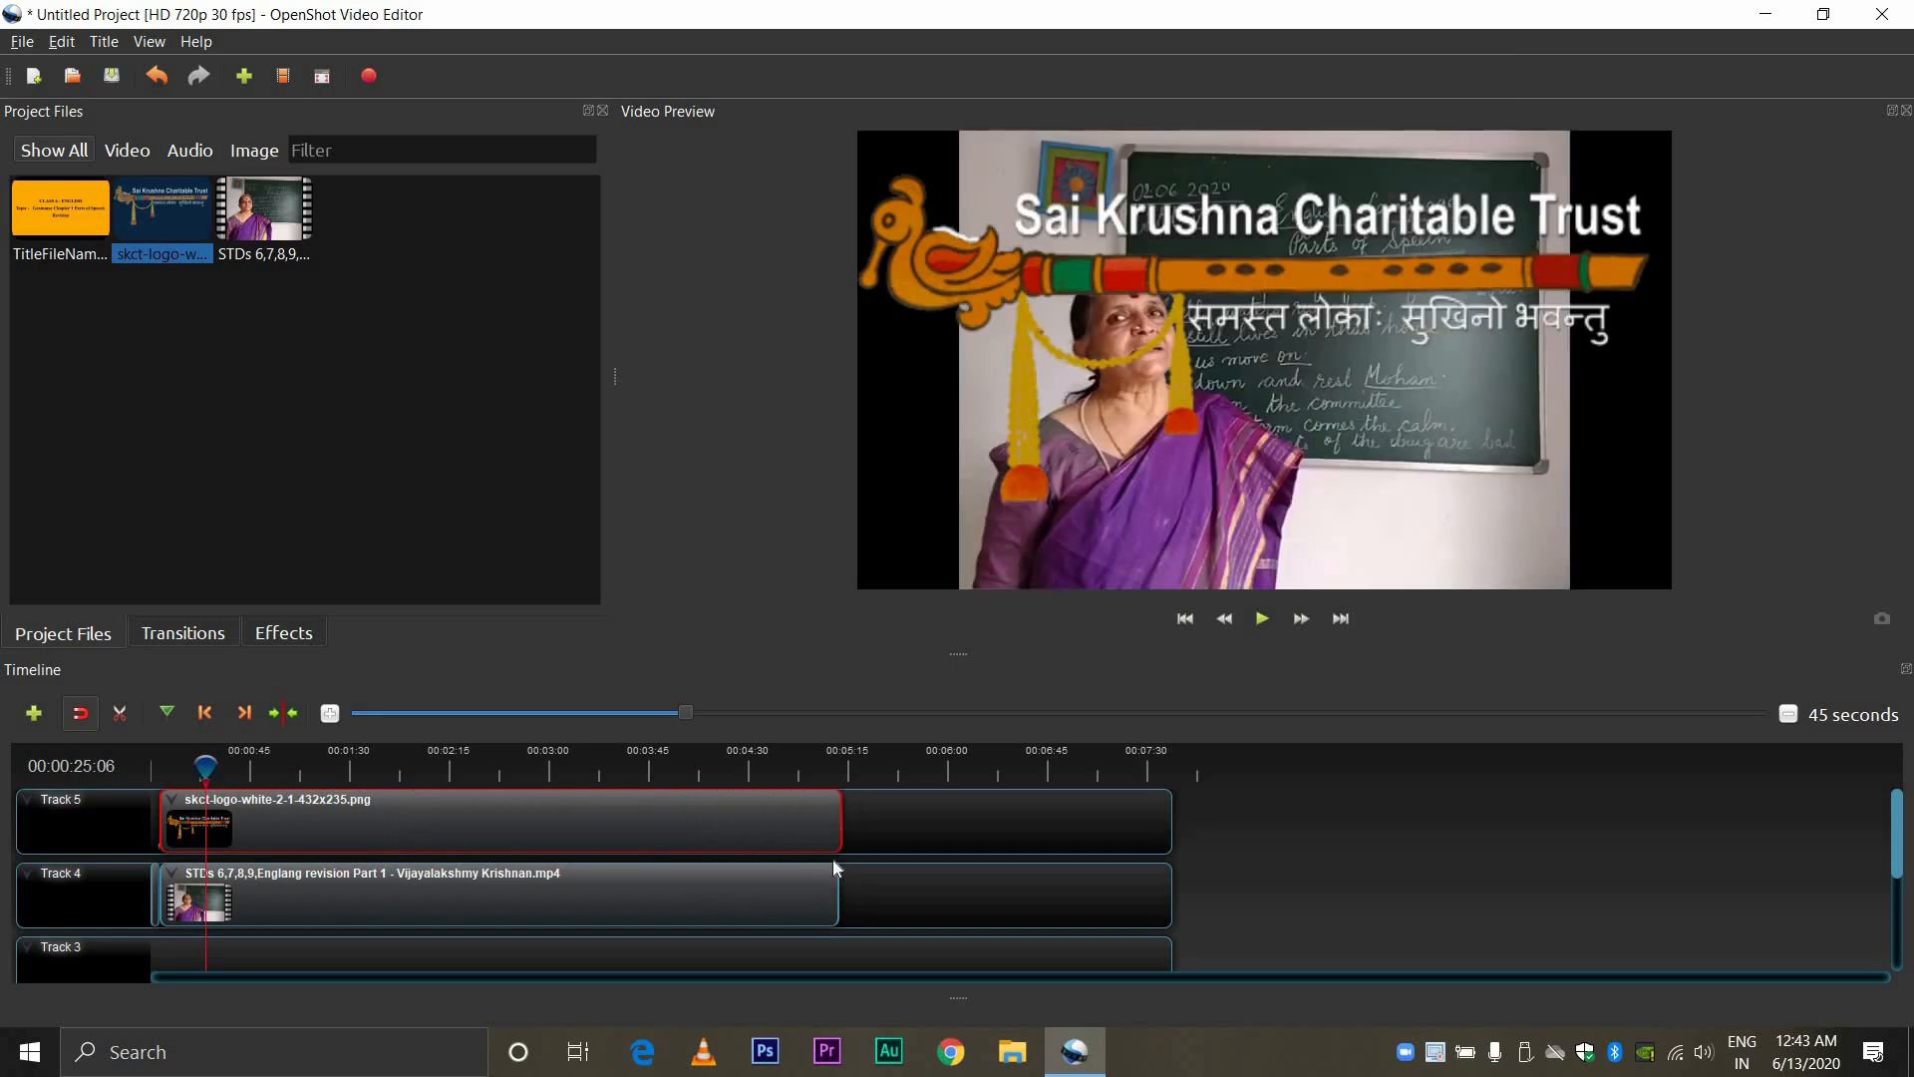
{"action": "left_click_drag", "start_coordinate": [842, 814], "coordinate": [839, 814]}
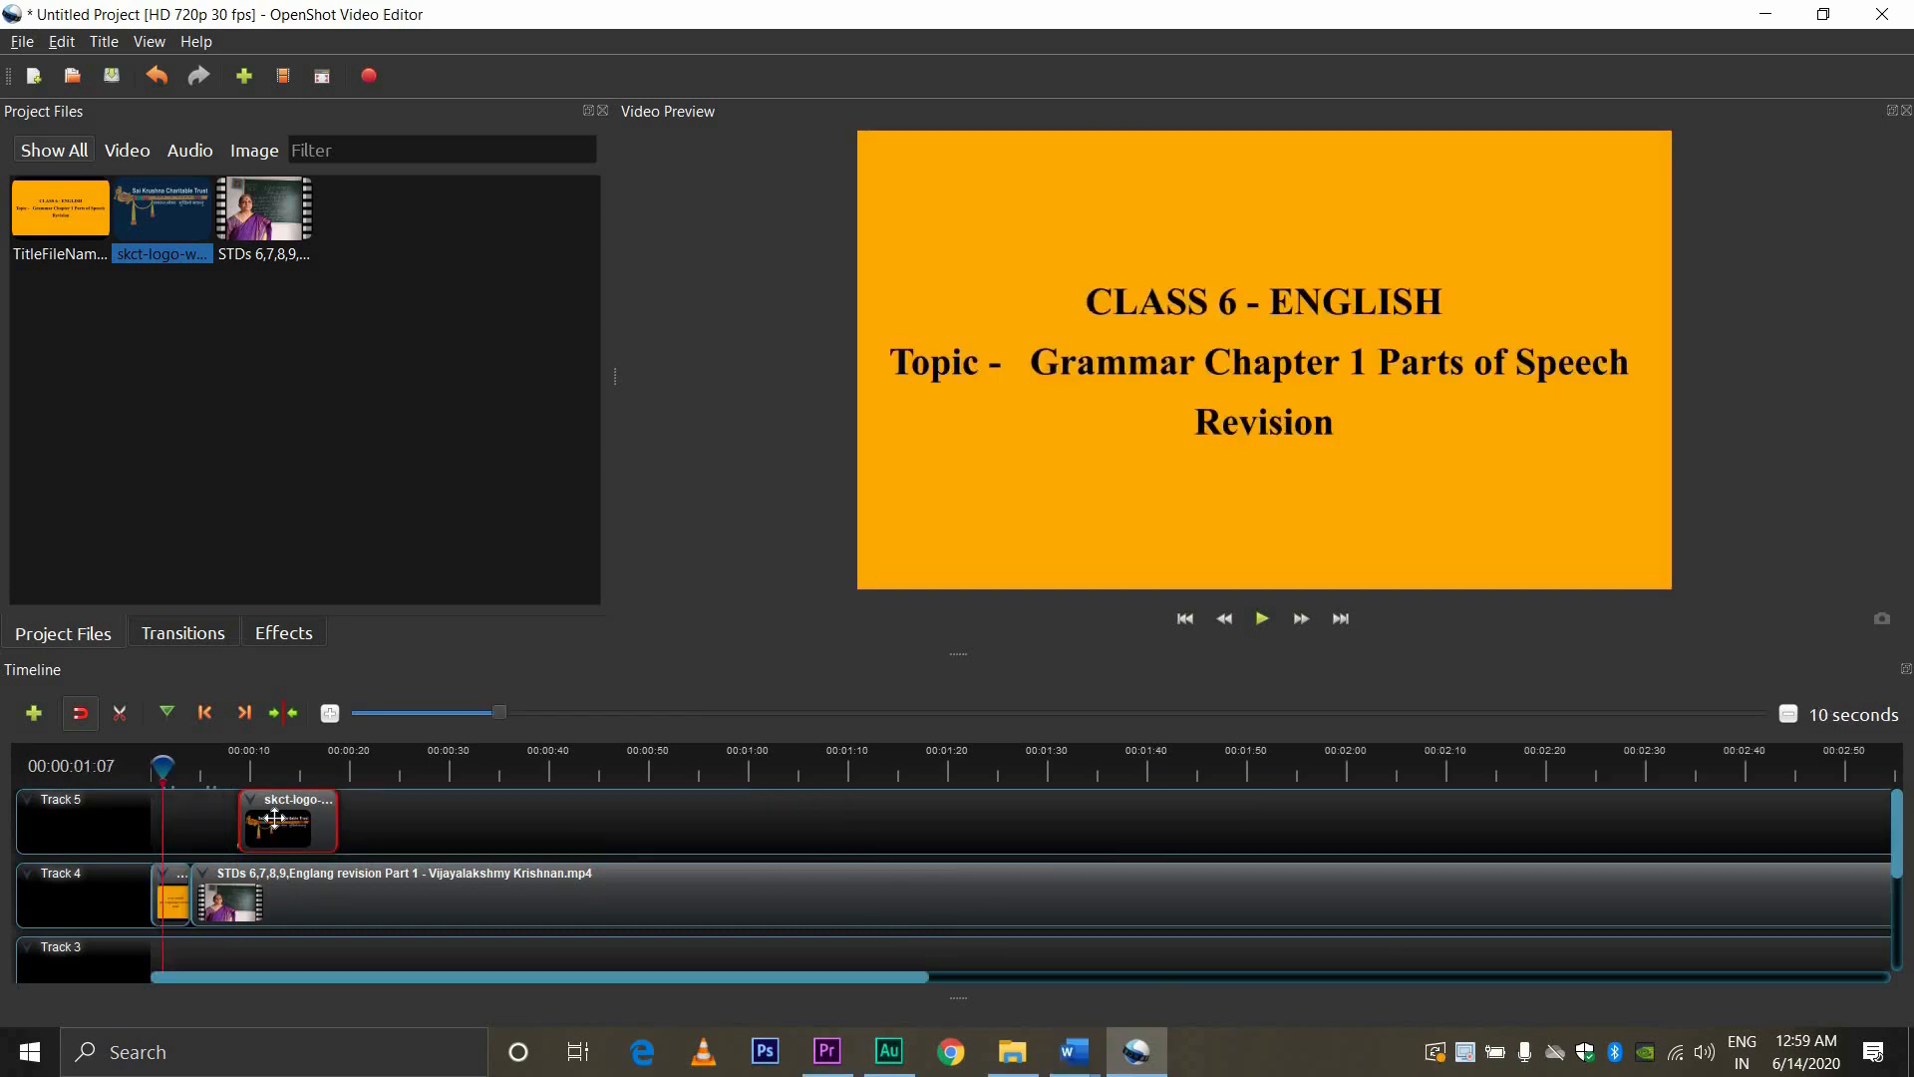
Step: Align the short logo clip on Track 5 with the lesson video's start and stretch it to the lesson's full length
{"action": "left_click_drag", "start_coordinate": [275, 818], "coordinate": [234, 822]}
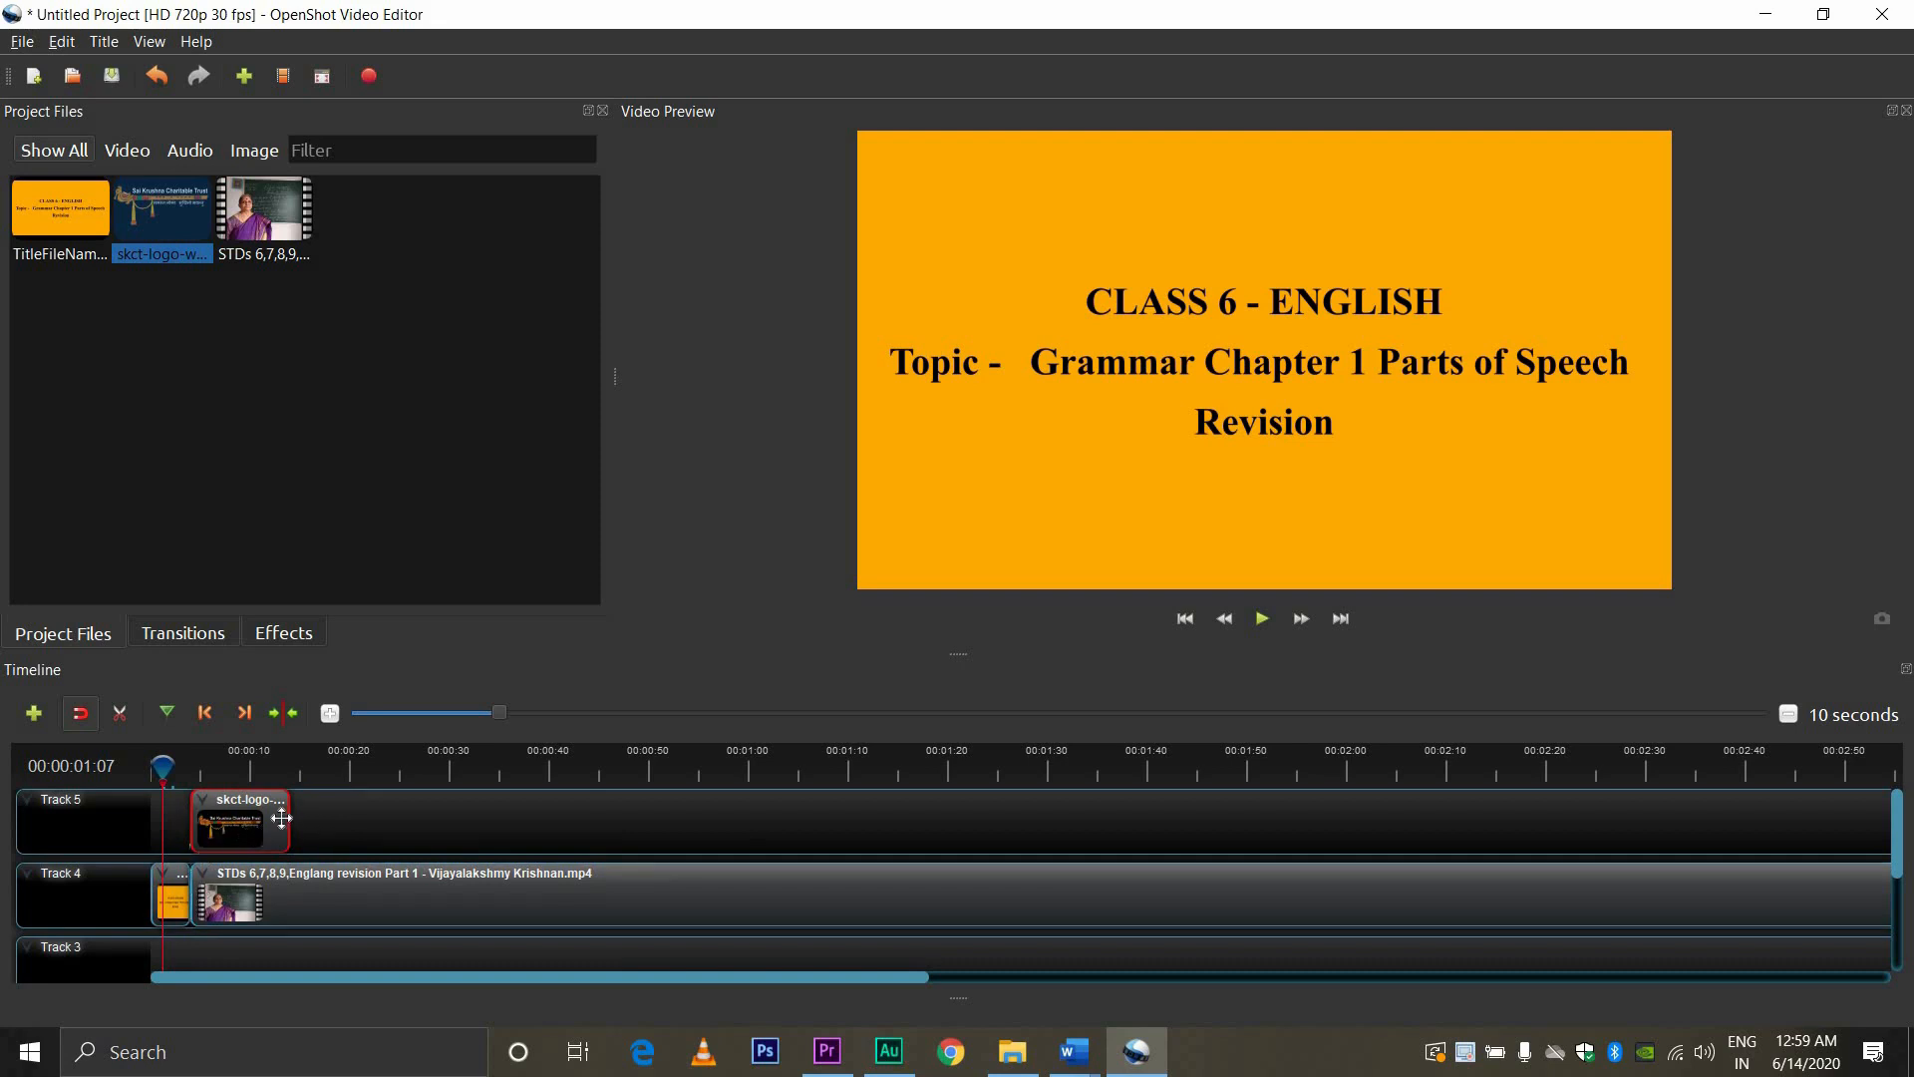
{"action": "left_click_drag", "start_coordinate": [292, 814], "coordinate": [1835, 850]}
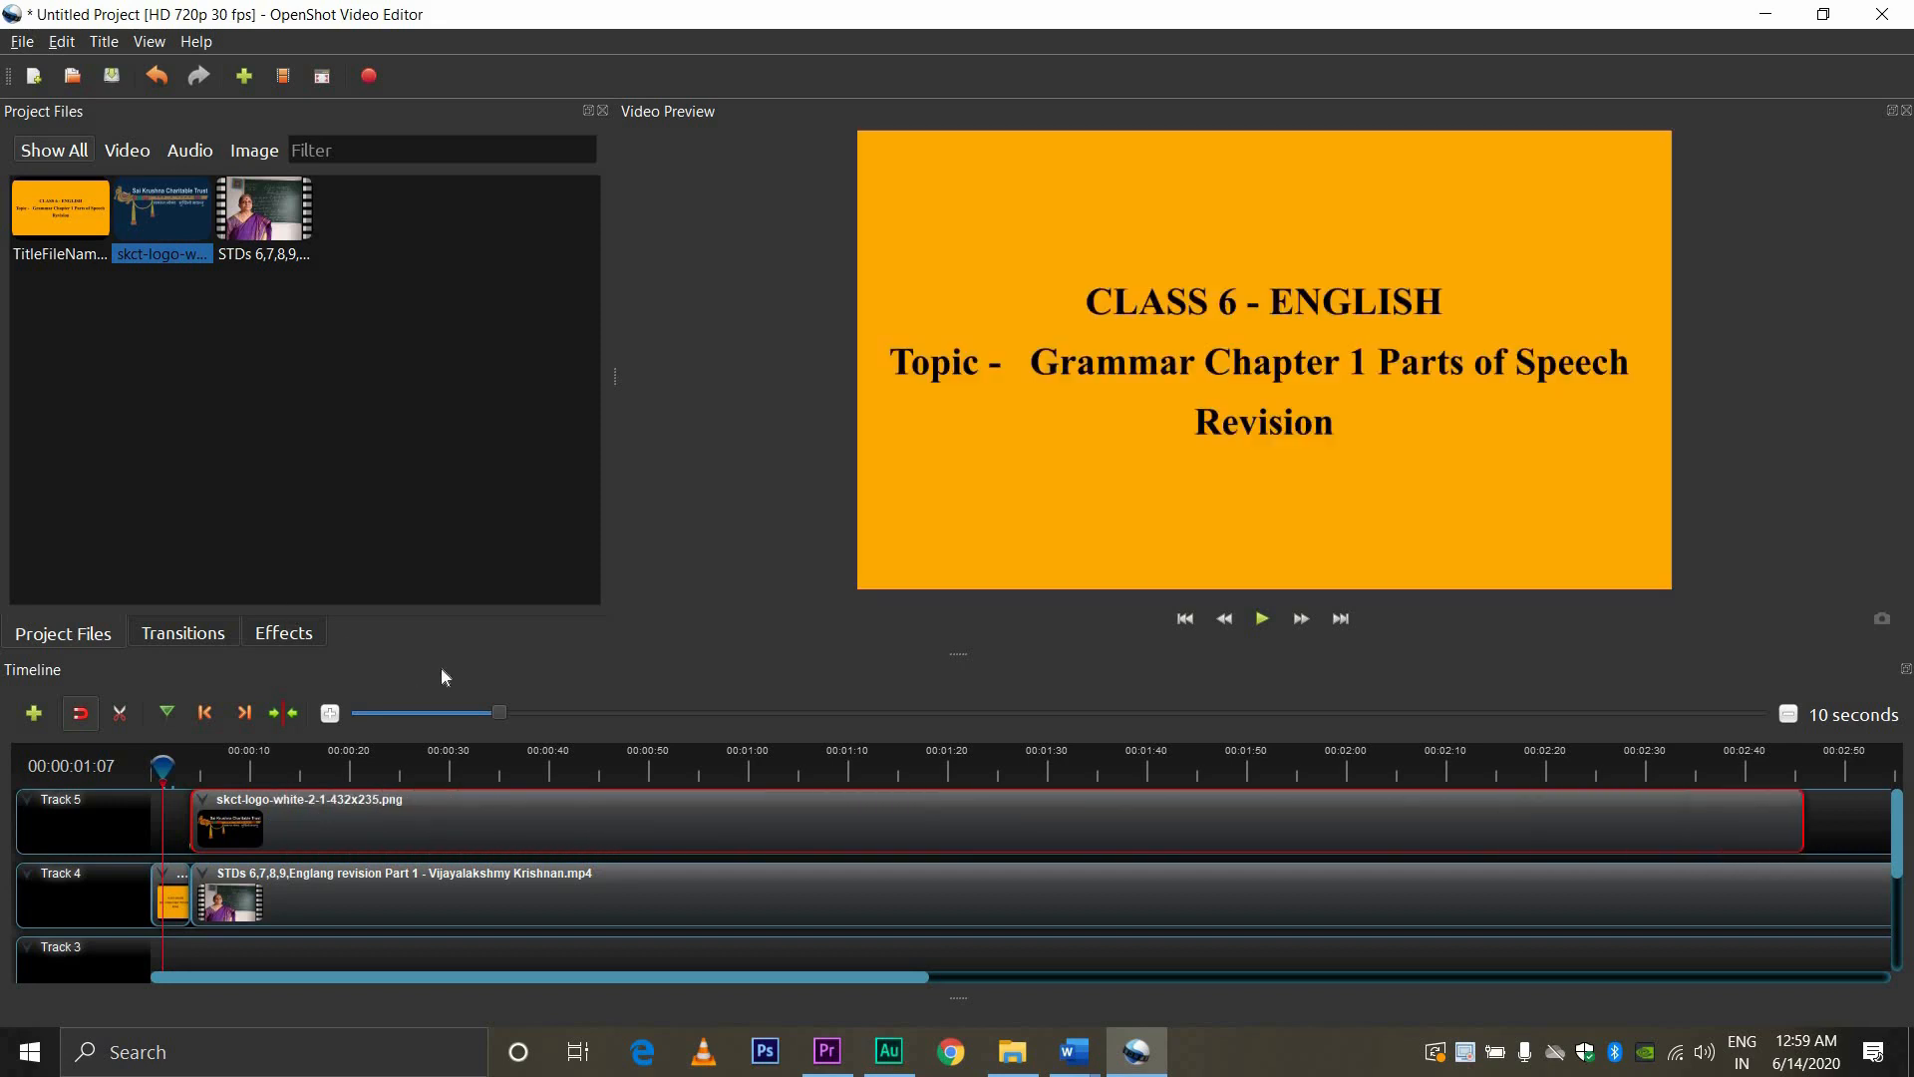
{"action": "left_click_drag", "start_coordinate": [488, 712], "coordinate": [591, 713]}
{"action": "left_click_drag", "start_coordinate": [978, 827], "coordinate": [1701, 821]}
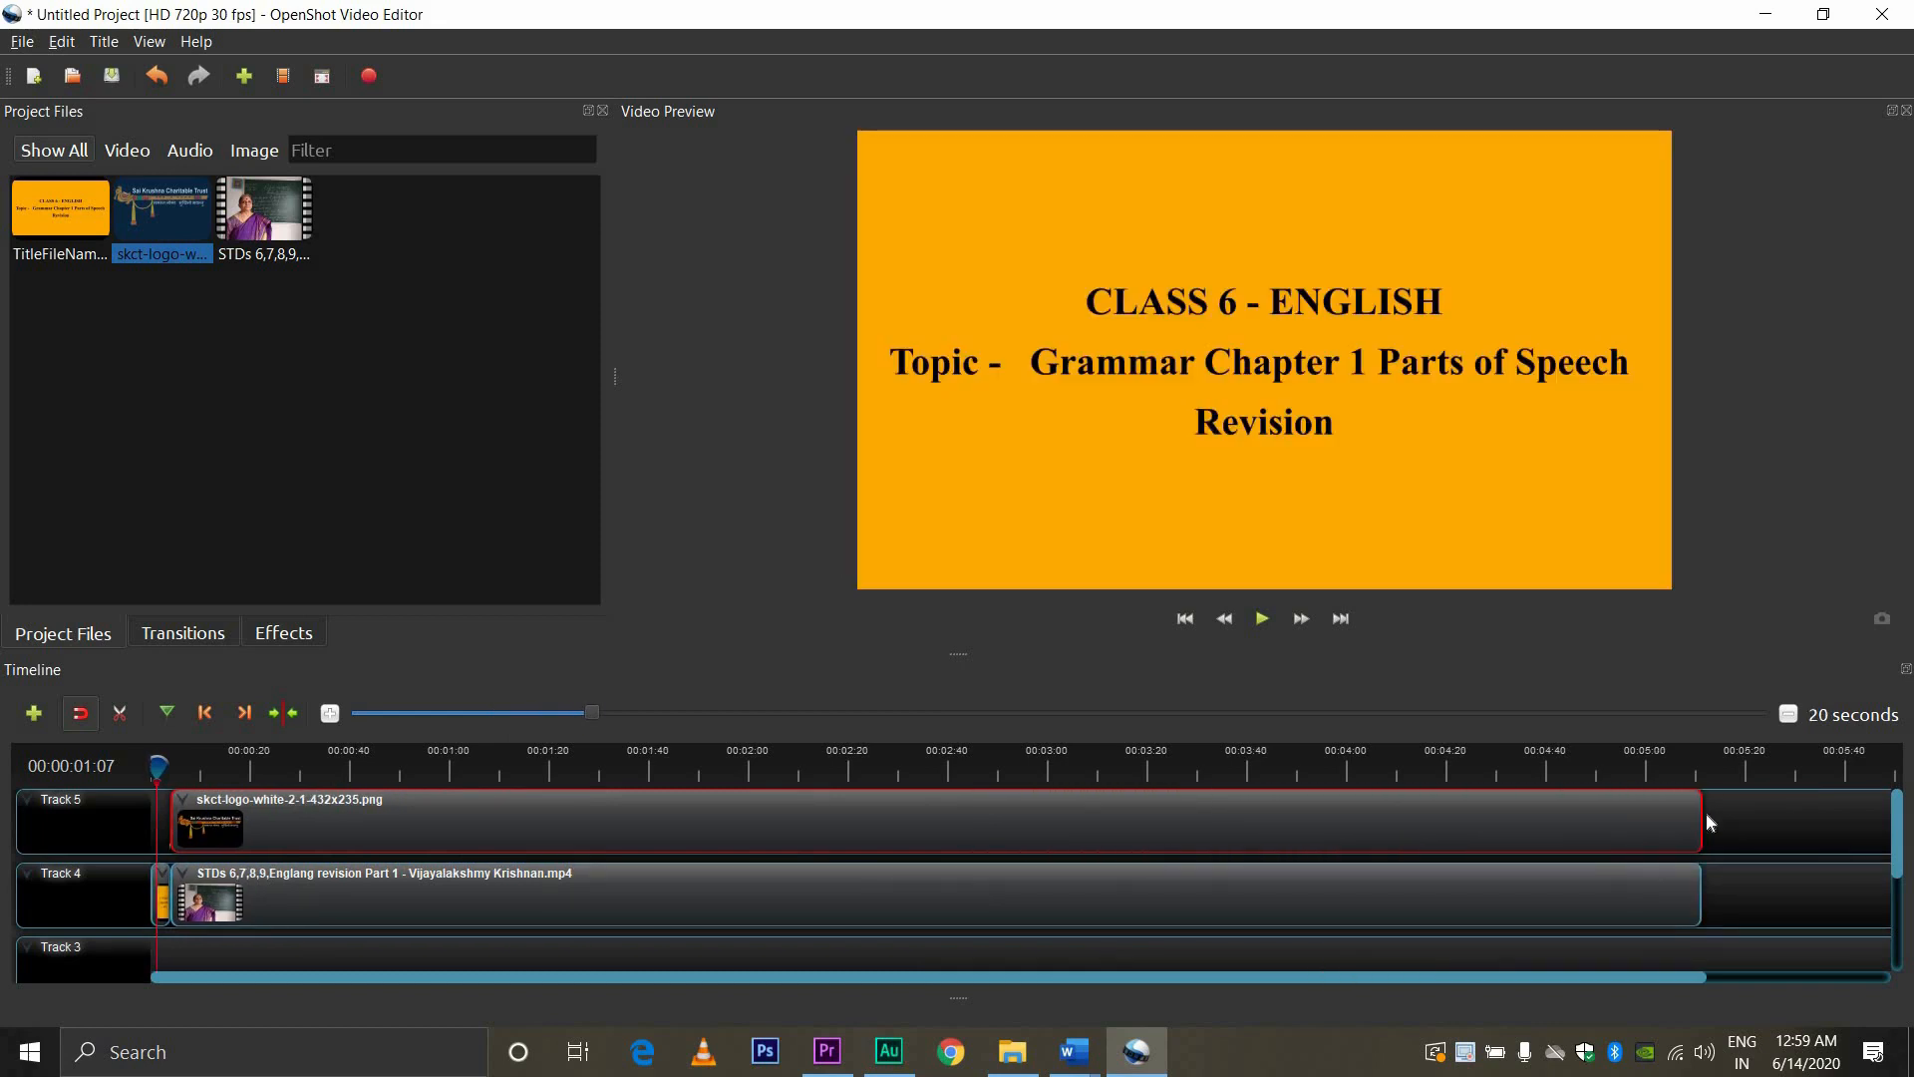
Step: Transform the logo clip at the lesson's start, shrinking it to a small watermark in the top-left corner of the video frame
{"action": "left_click", "coordinate": [172, 766]}
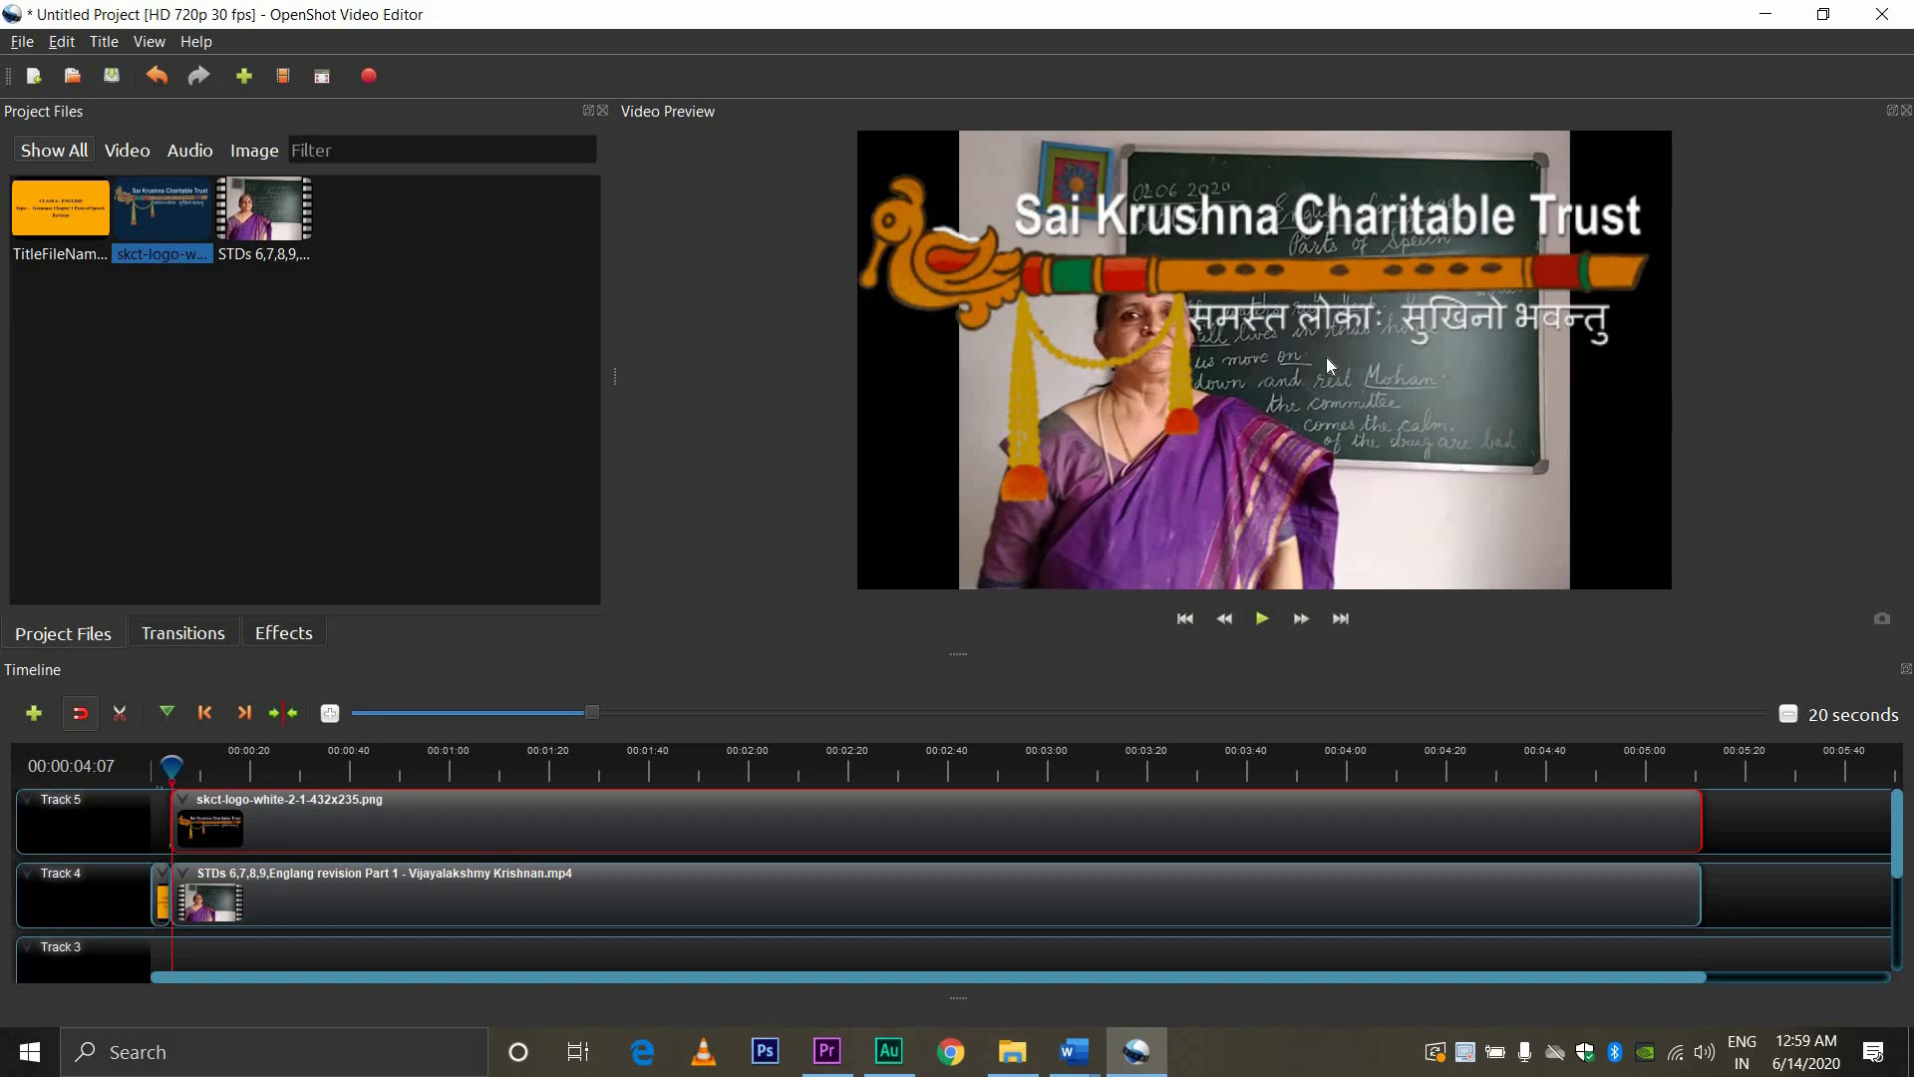
{"action": "key", "text": "Left"}
{"action": "key", "text": "Left"}
{"action": "key", "text": "Left"}
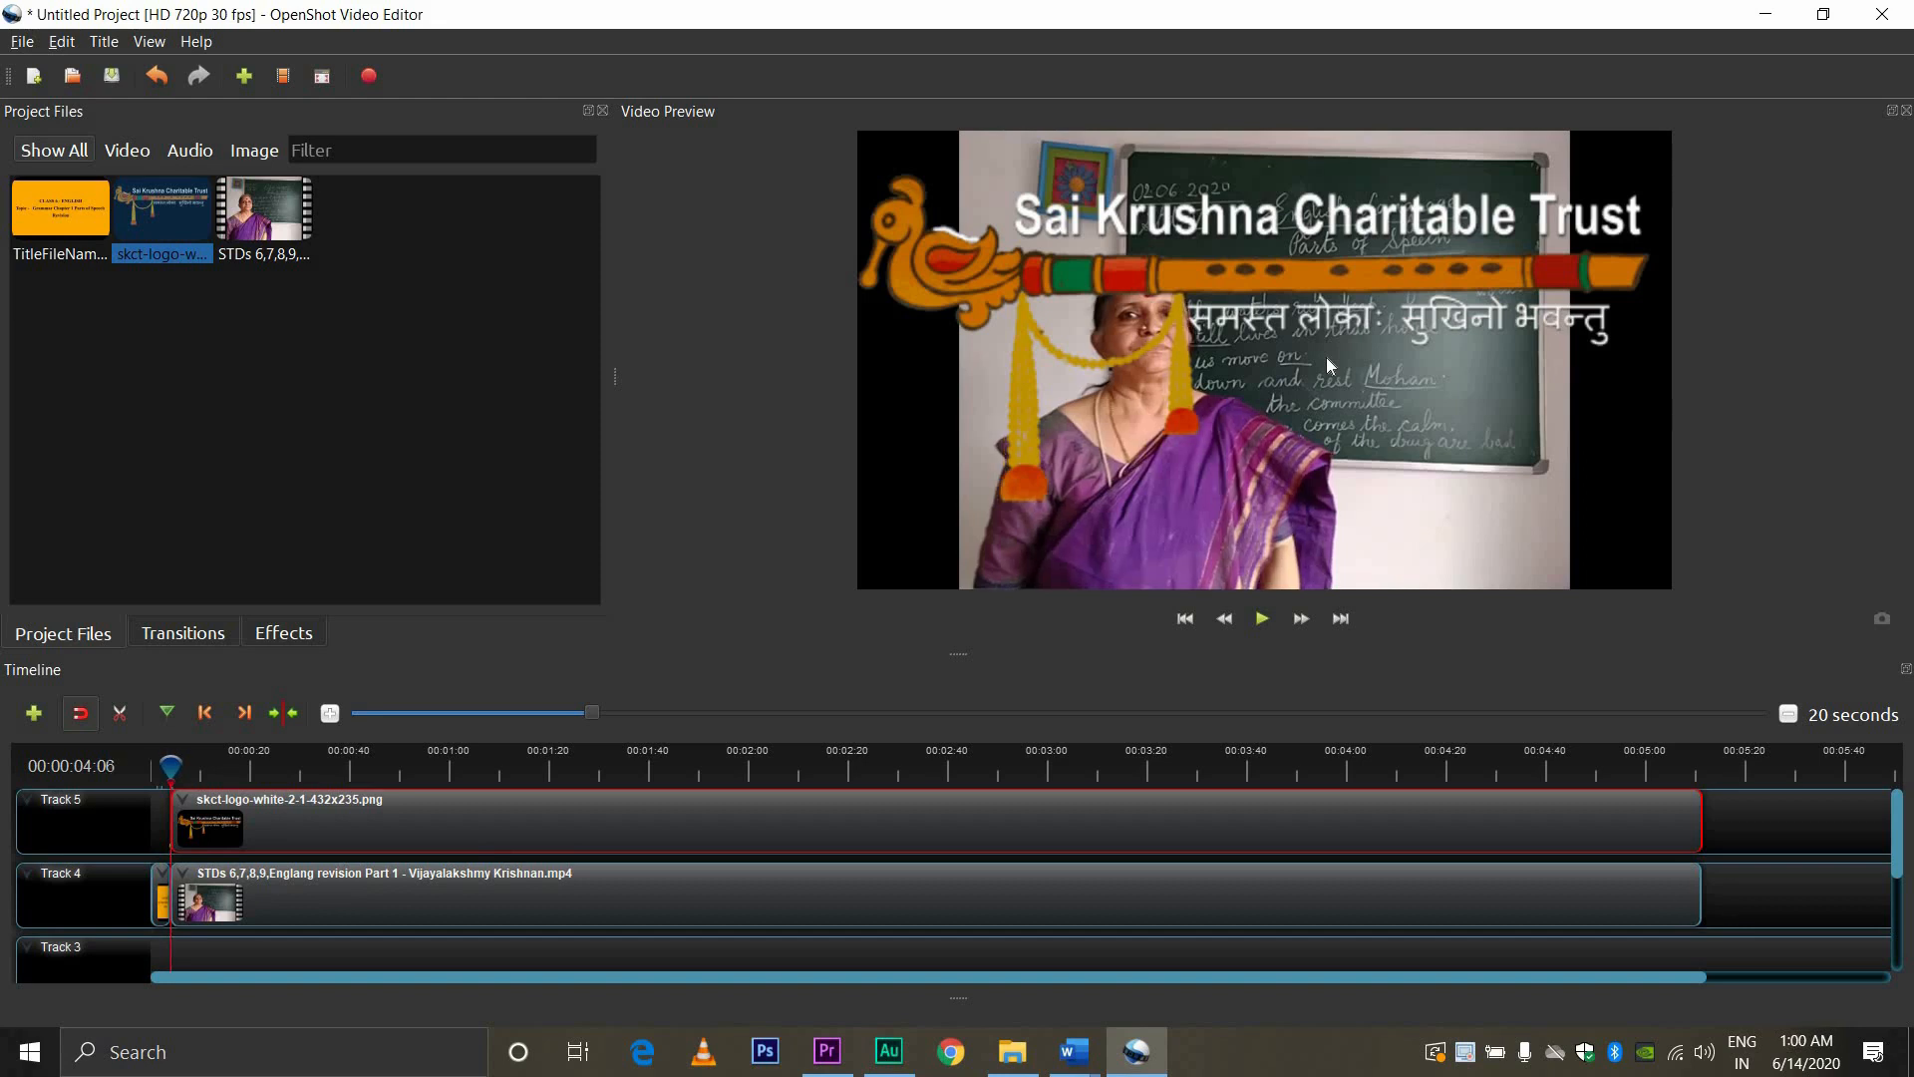
{"action": "key", "text": "Left"}
{"action": "key", "text": "Left"}
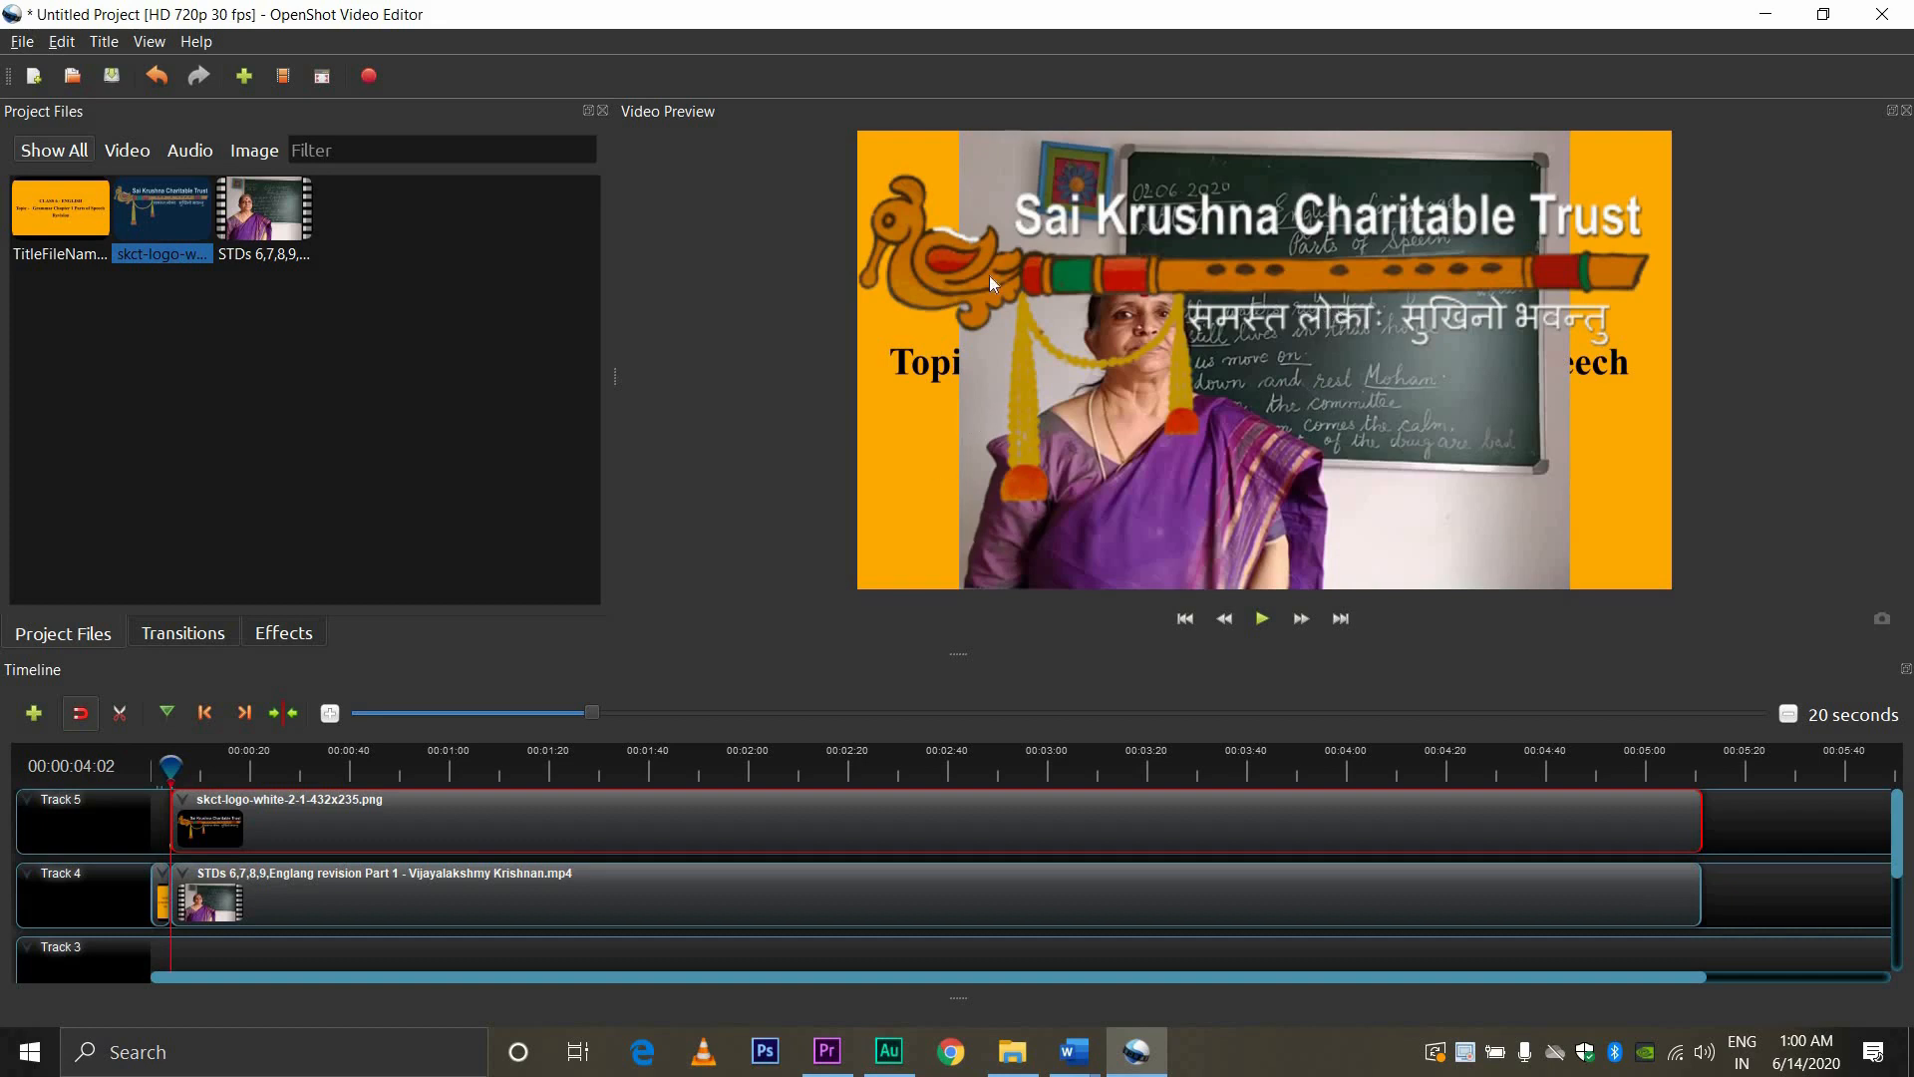
{"action": "right_click", "coordinate": [484, 830]}
{"action": "left_click", "coordinate": [590, 728]}
{"action": "left_click_drag", "start_coordinate": [1685, 586], "coordinate": [935, 180]}
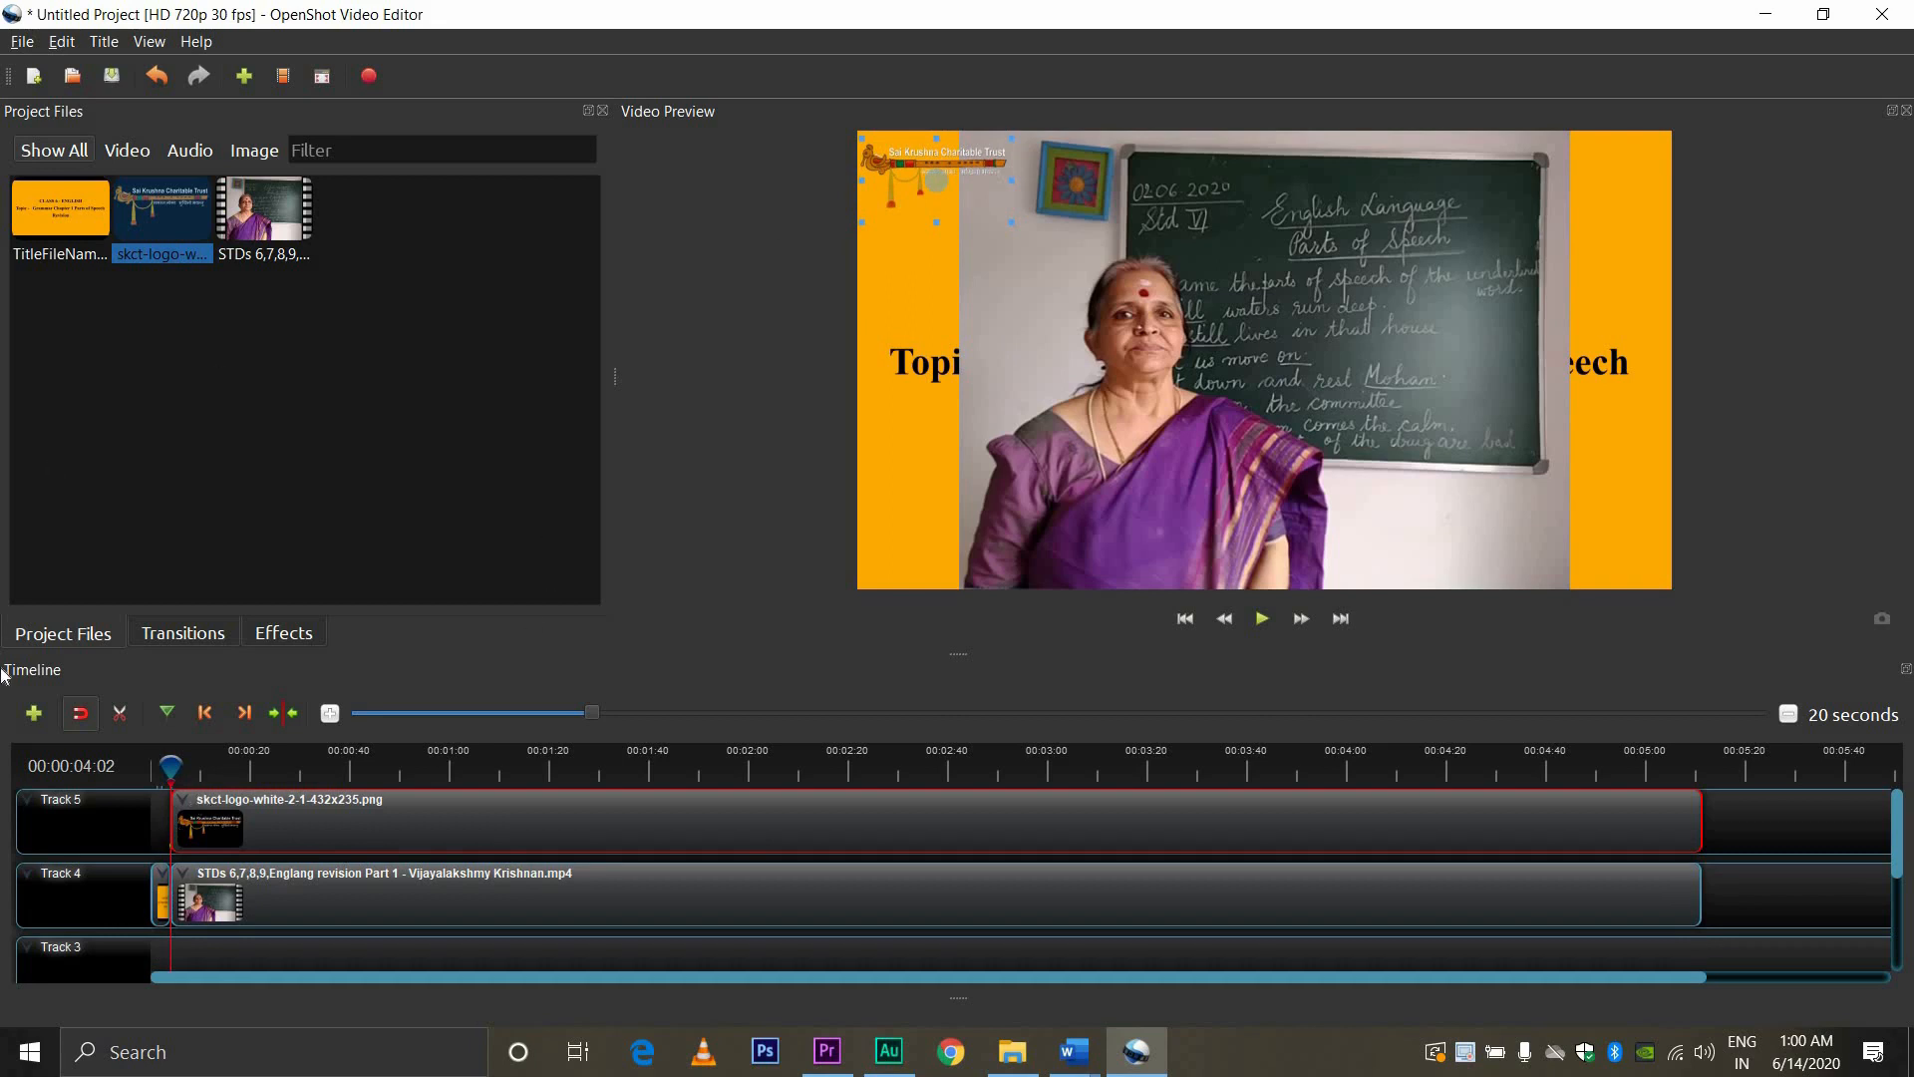
Step: Scrub through the lesson at several points to check the small logo overlay, and return to the lesson's start
{"action": "left_click", "coordinate": [204, 763]}
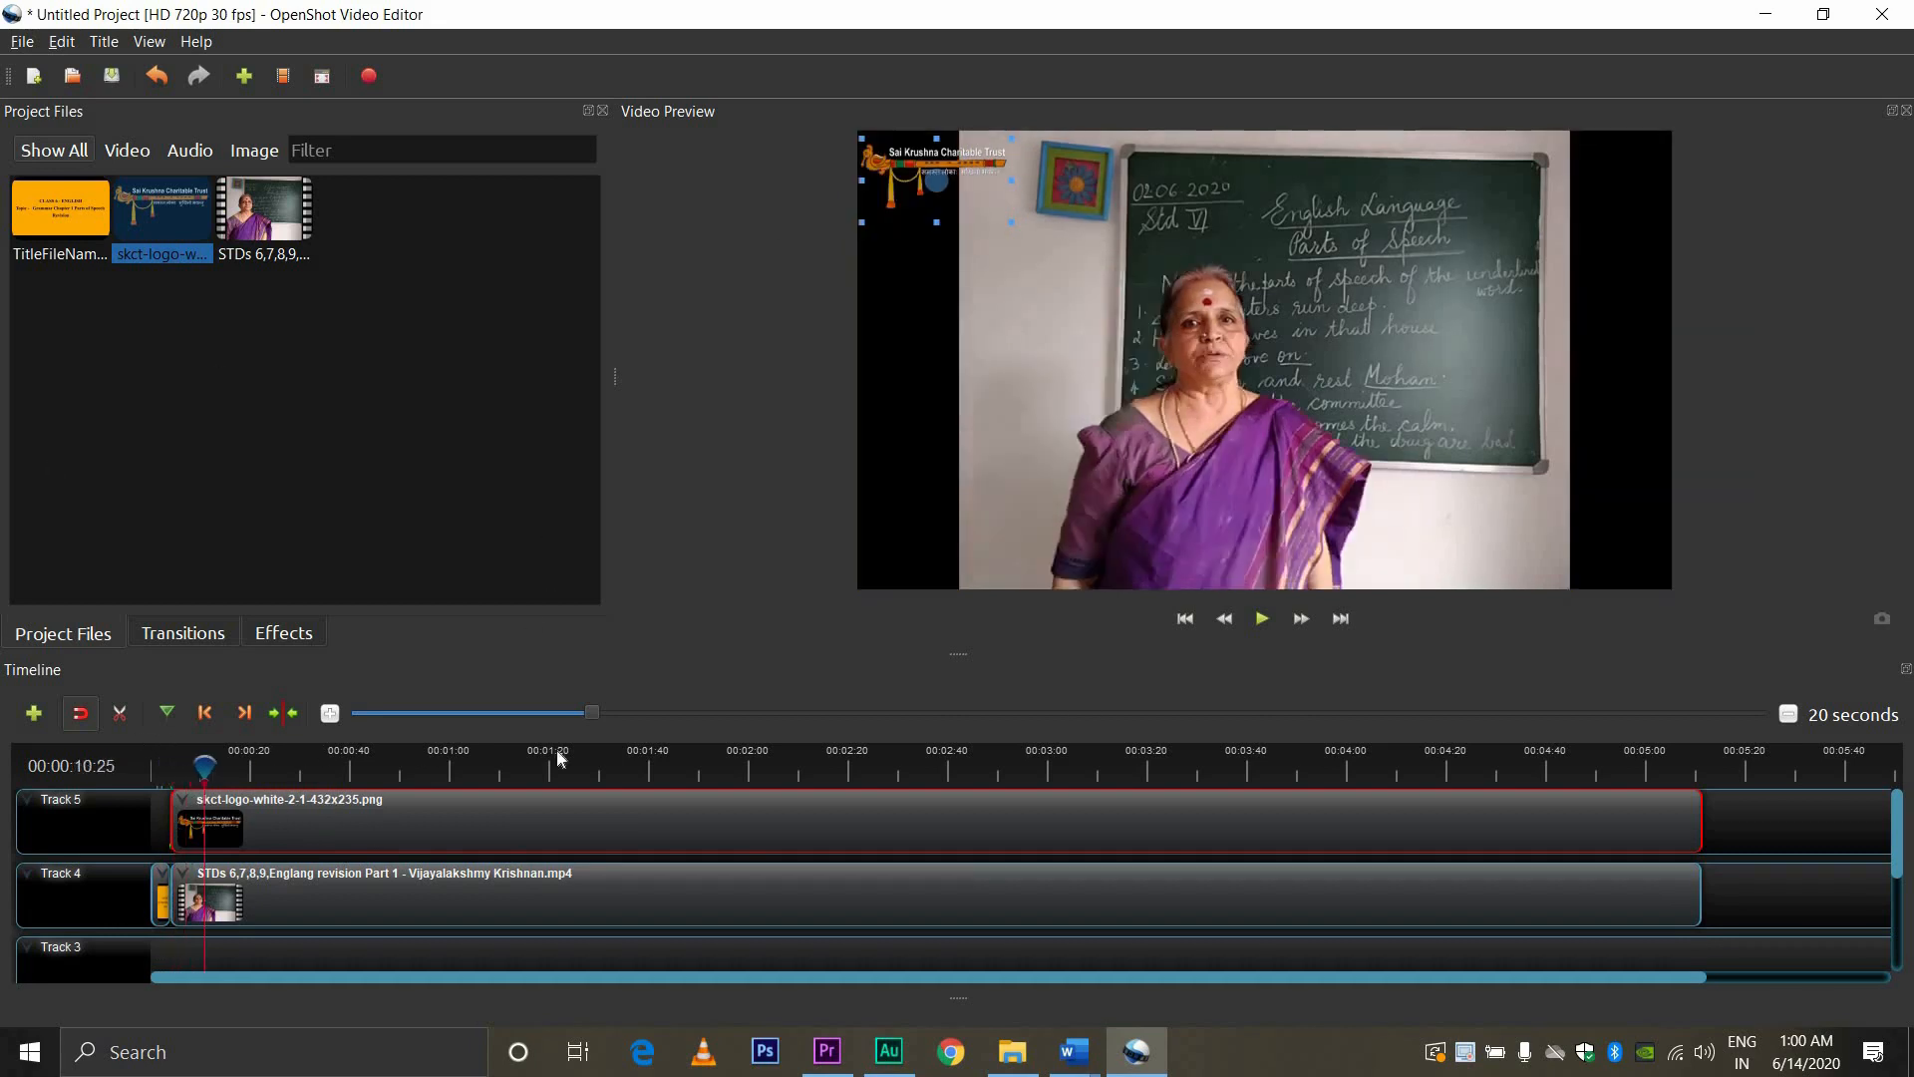
{"action": "left_click_drag", "start_coordinate": [561, 760], "coordinate": [1182, 765]}
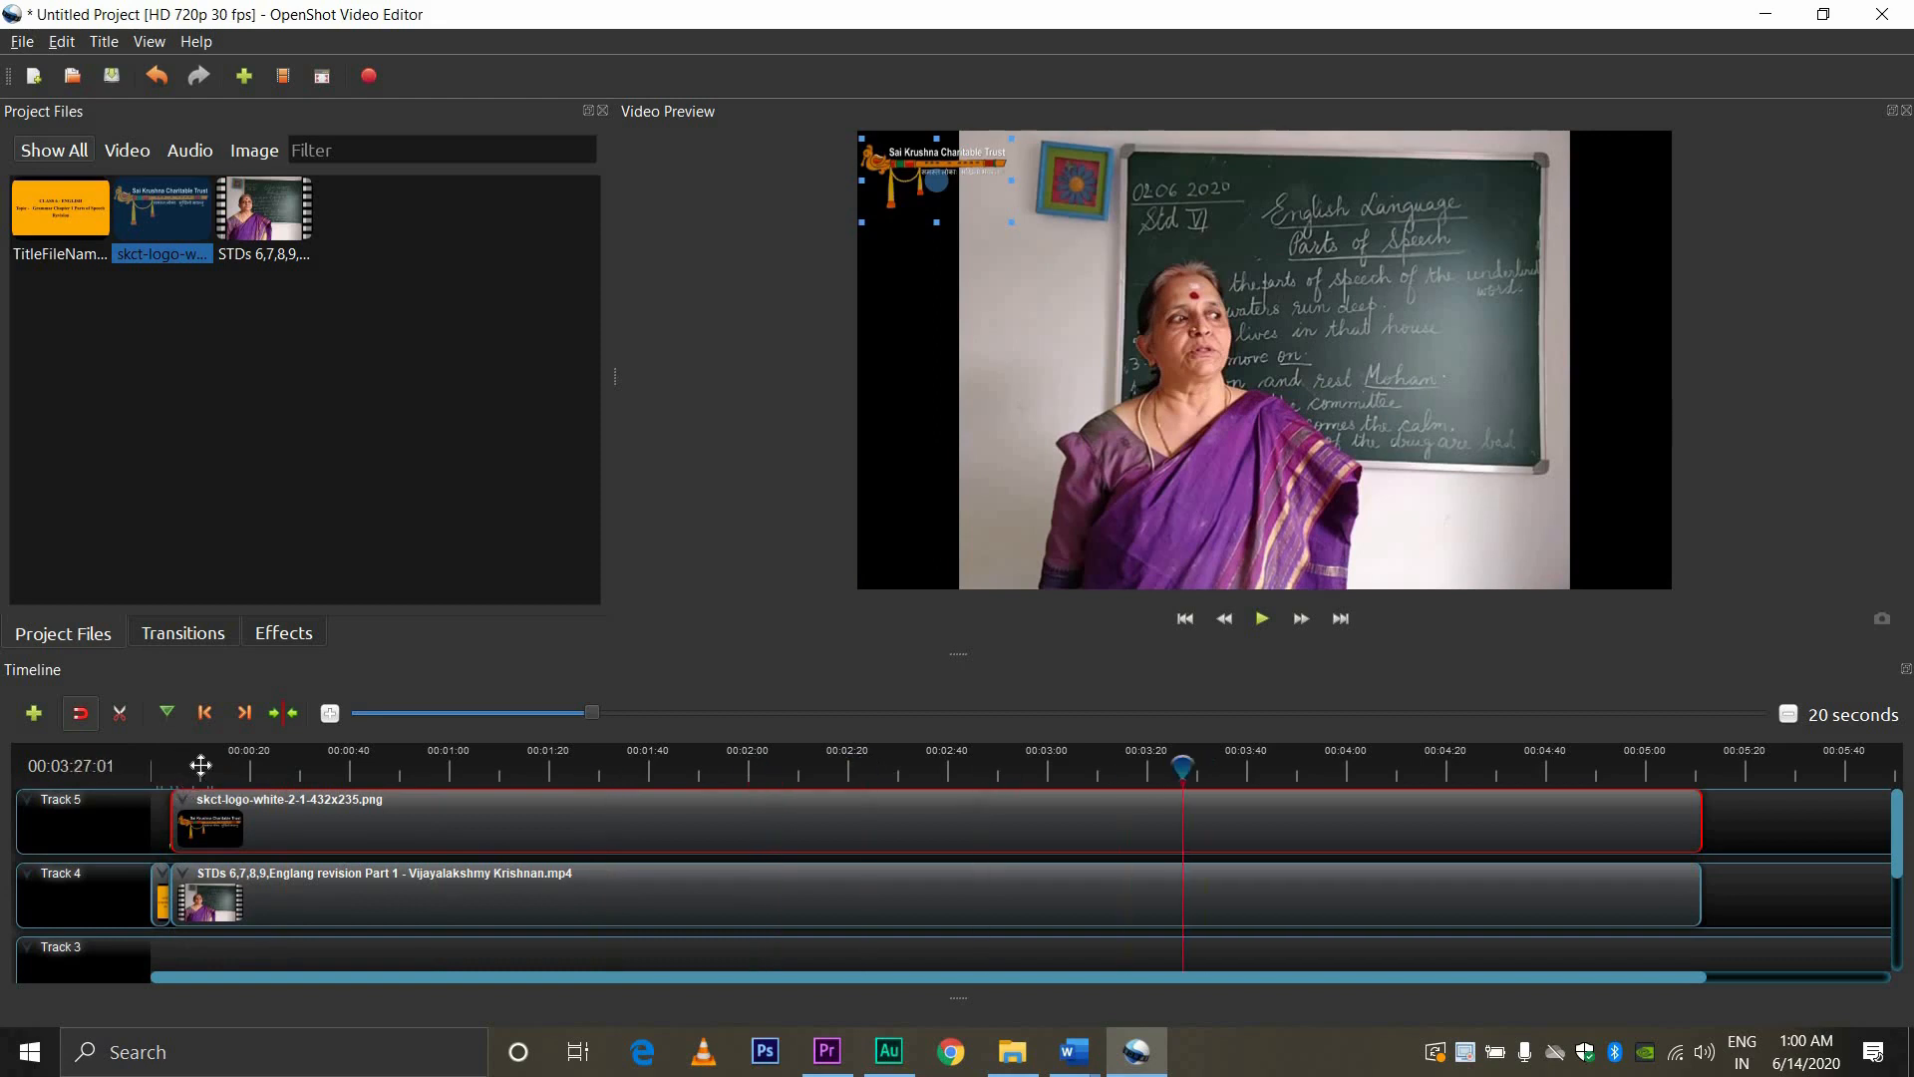
{"action": "left_click_drag", "start_coordinate": [201, 764], "coordinate": [175, 765]}
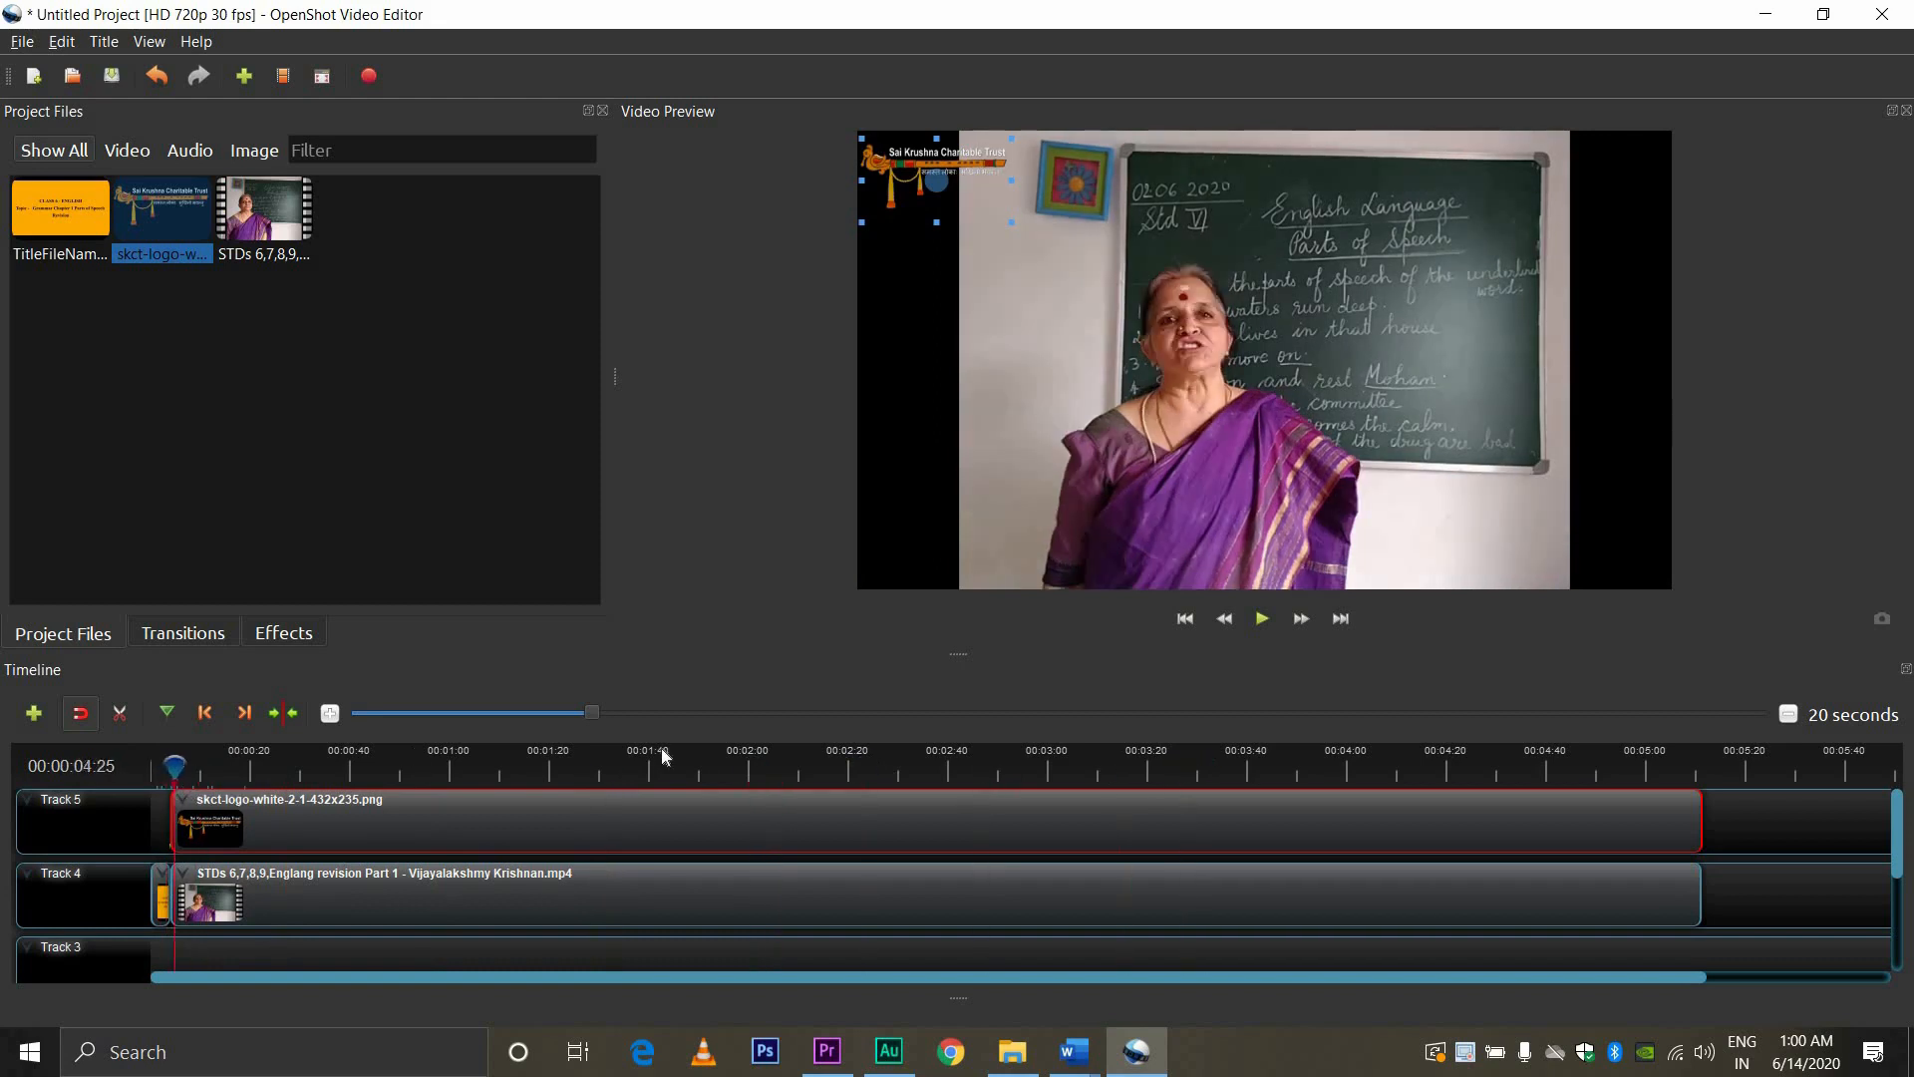
{"action": "left_click_drag", "start_coordinate": [666, 758], "coordinate": [697, 764]}
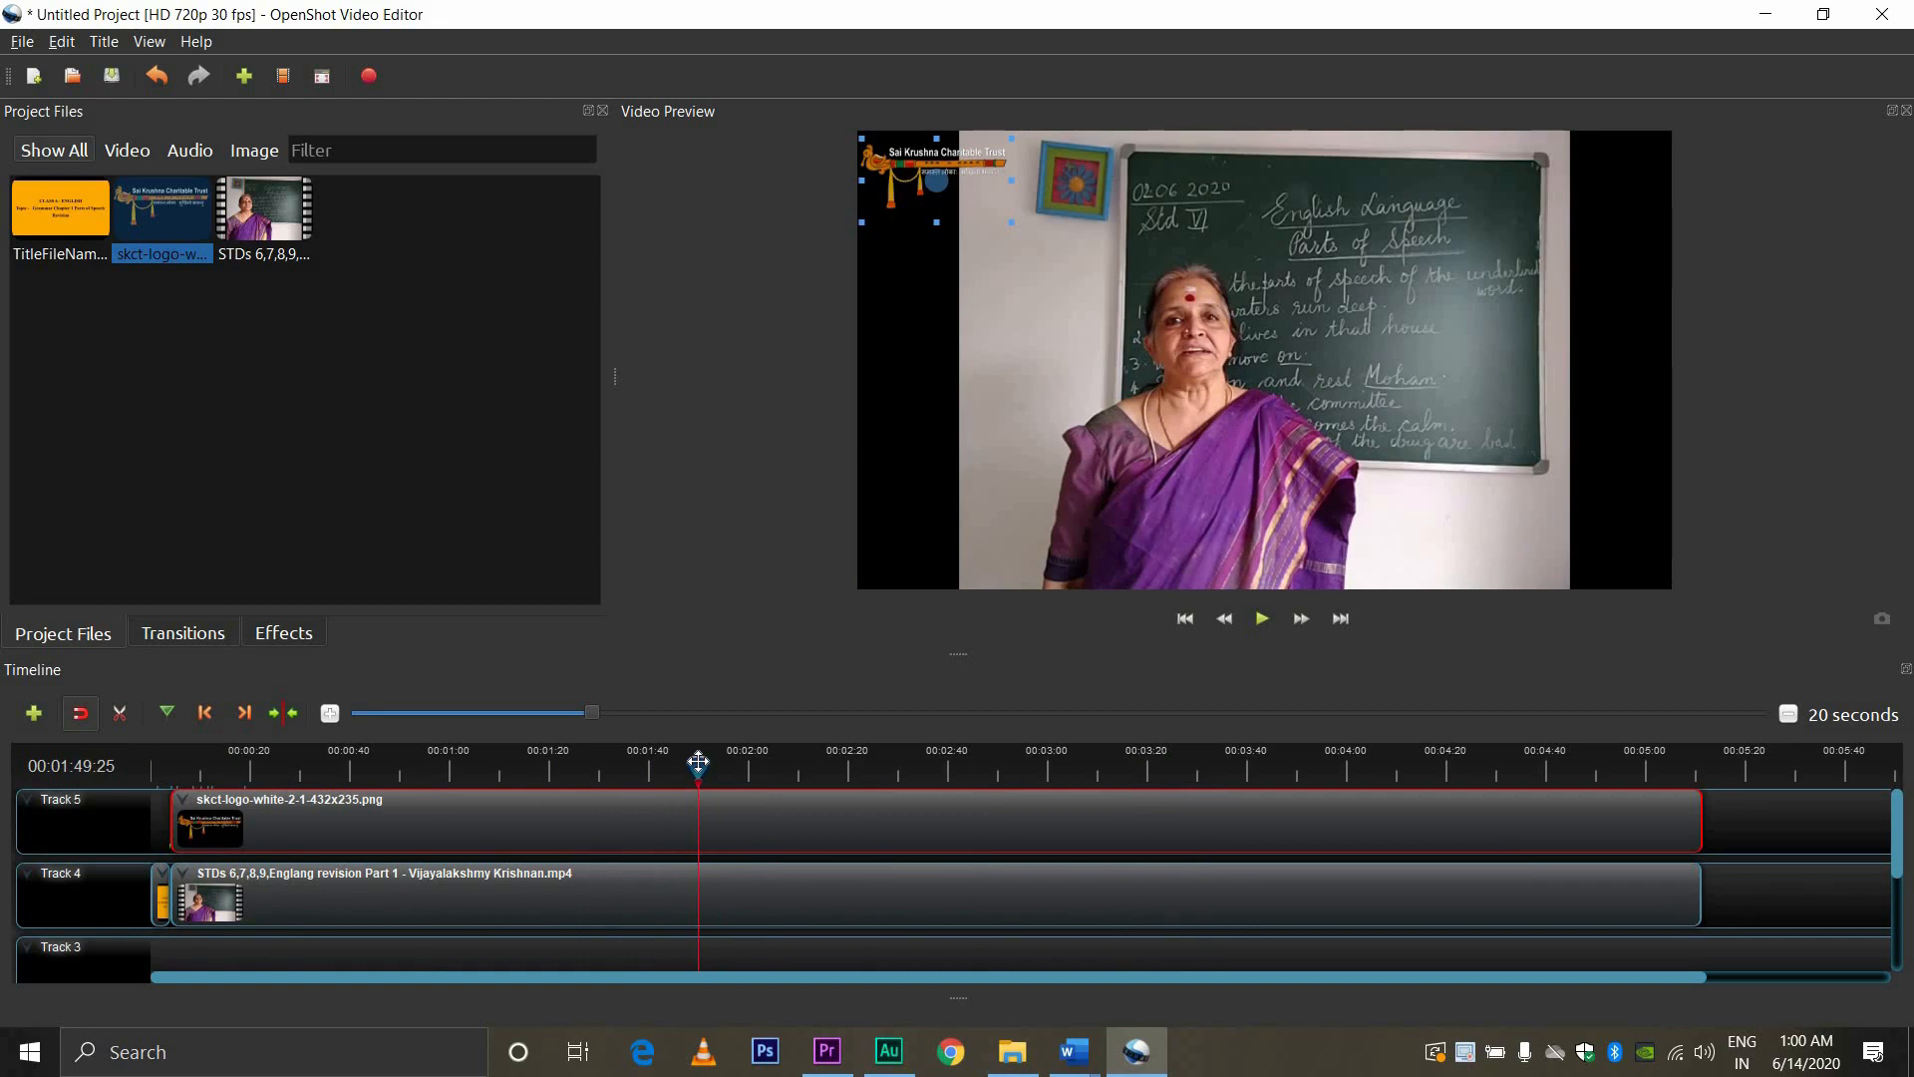
{"action": "left_click_drag", "start_coordinate": [698, 763], "coordinate": [457, 803]}
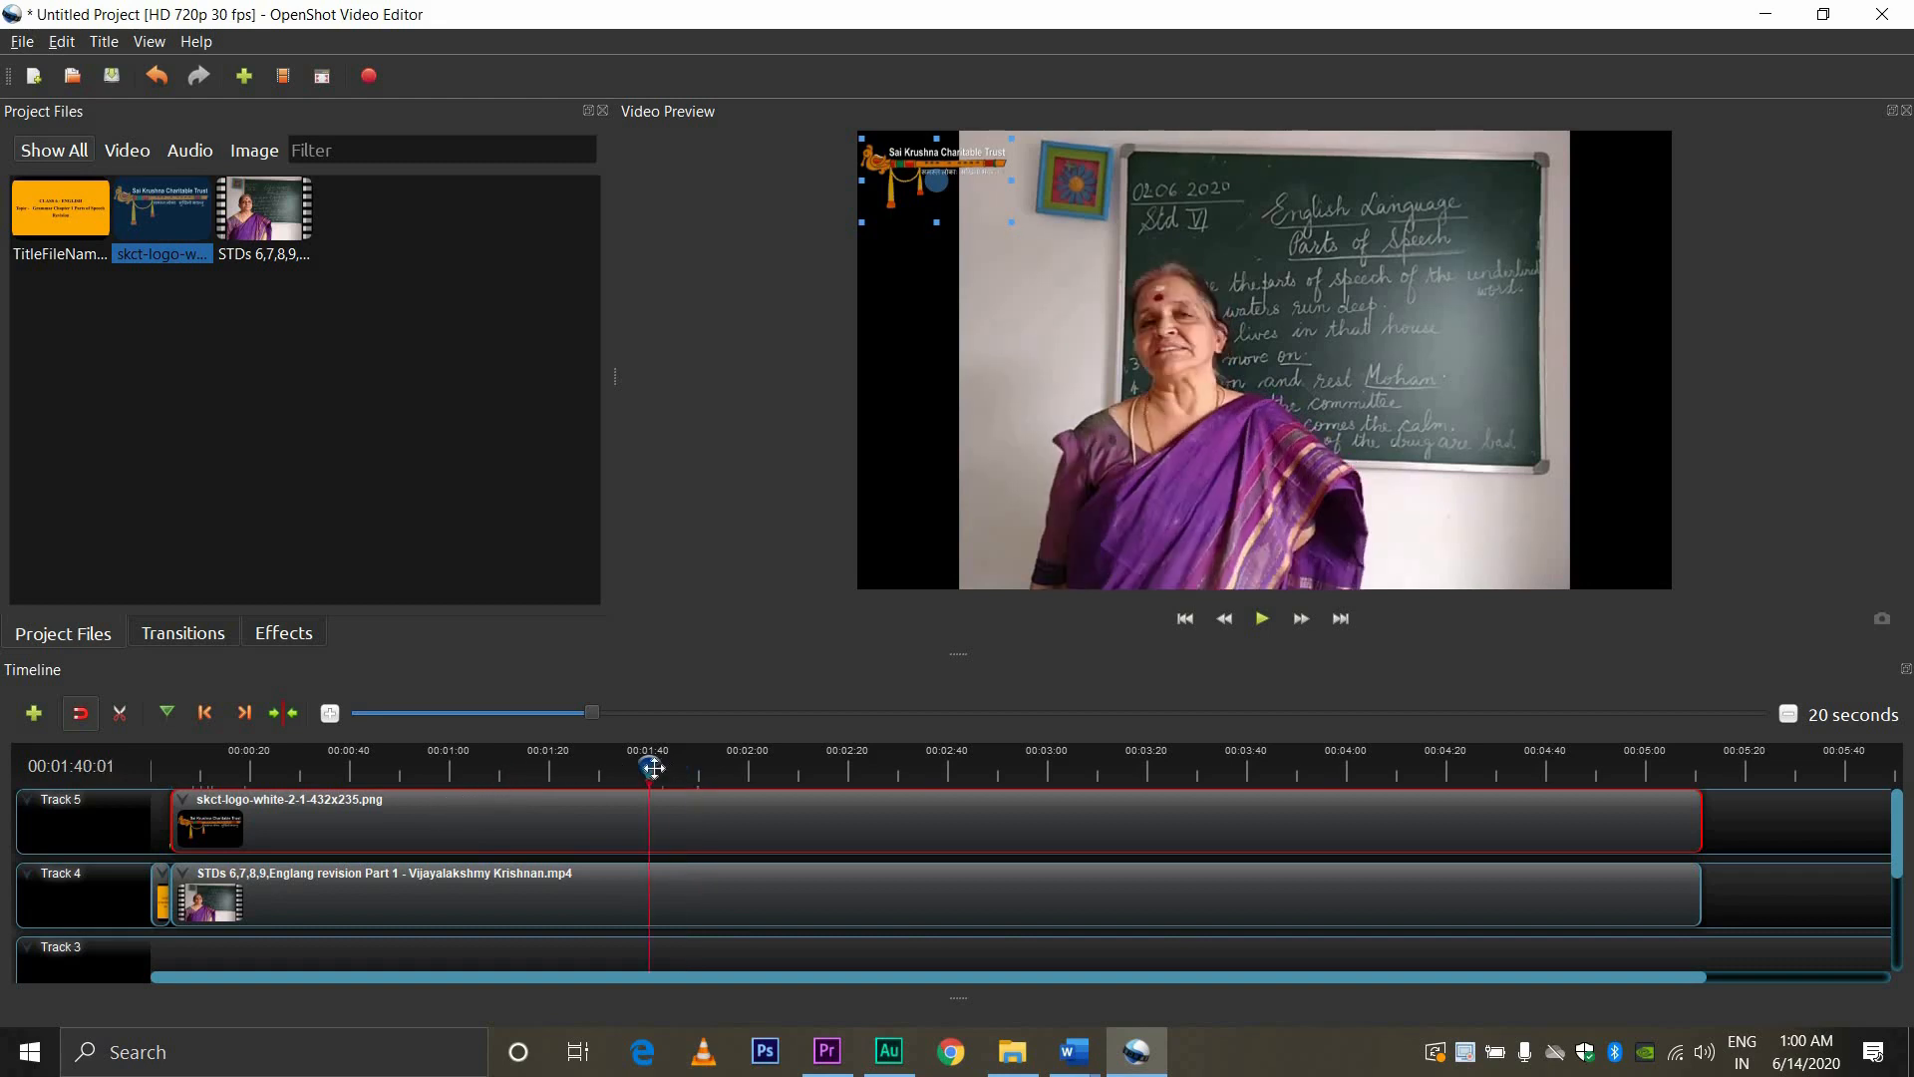
{"action": "left_click_drag", "start_coordinate": [650, 767], "coordinate": [174, 763]}
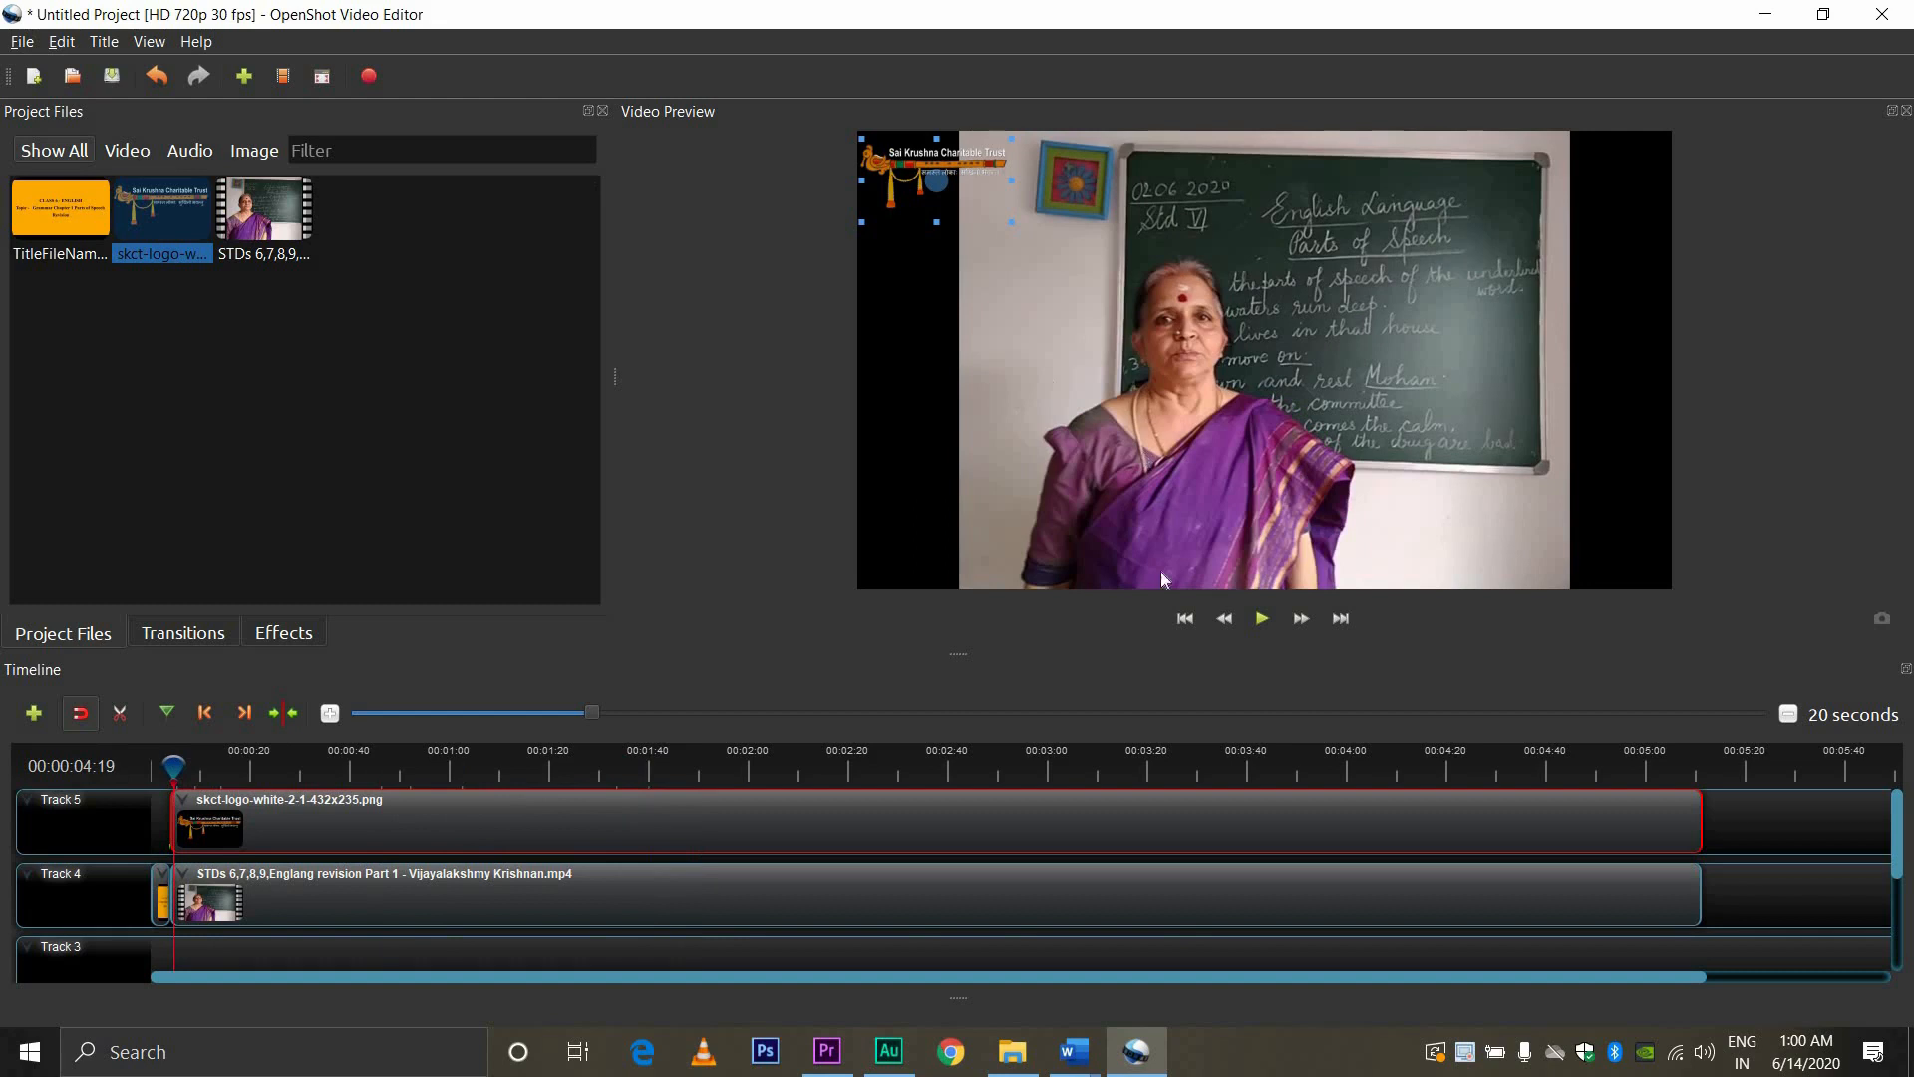
Step: Set up the video export as MP4 (h.264) with the VGA NTSC (640x480) video profile
{"action": "left_click", "coordinate": [22, 41]}
{"action": "mouse_move", "coordinate": [134, 293]}
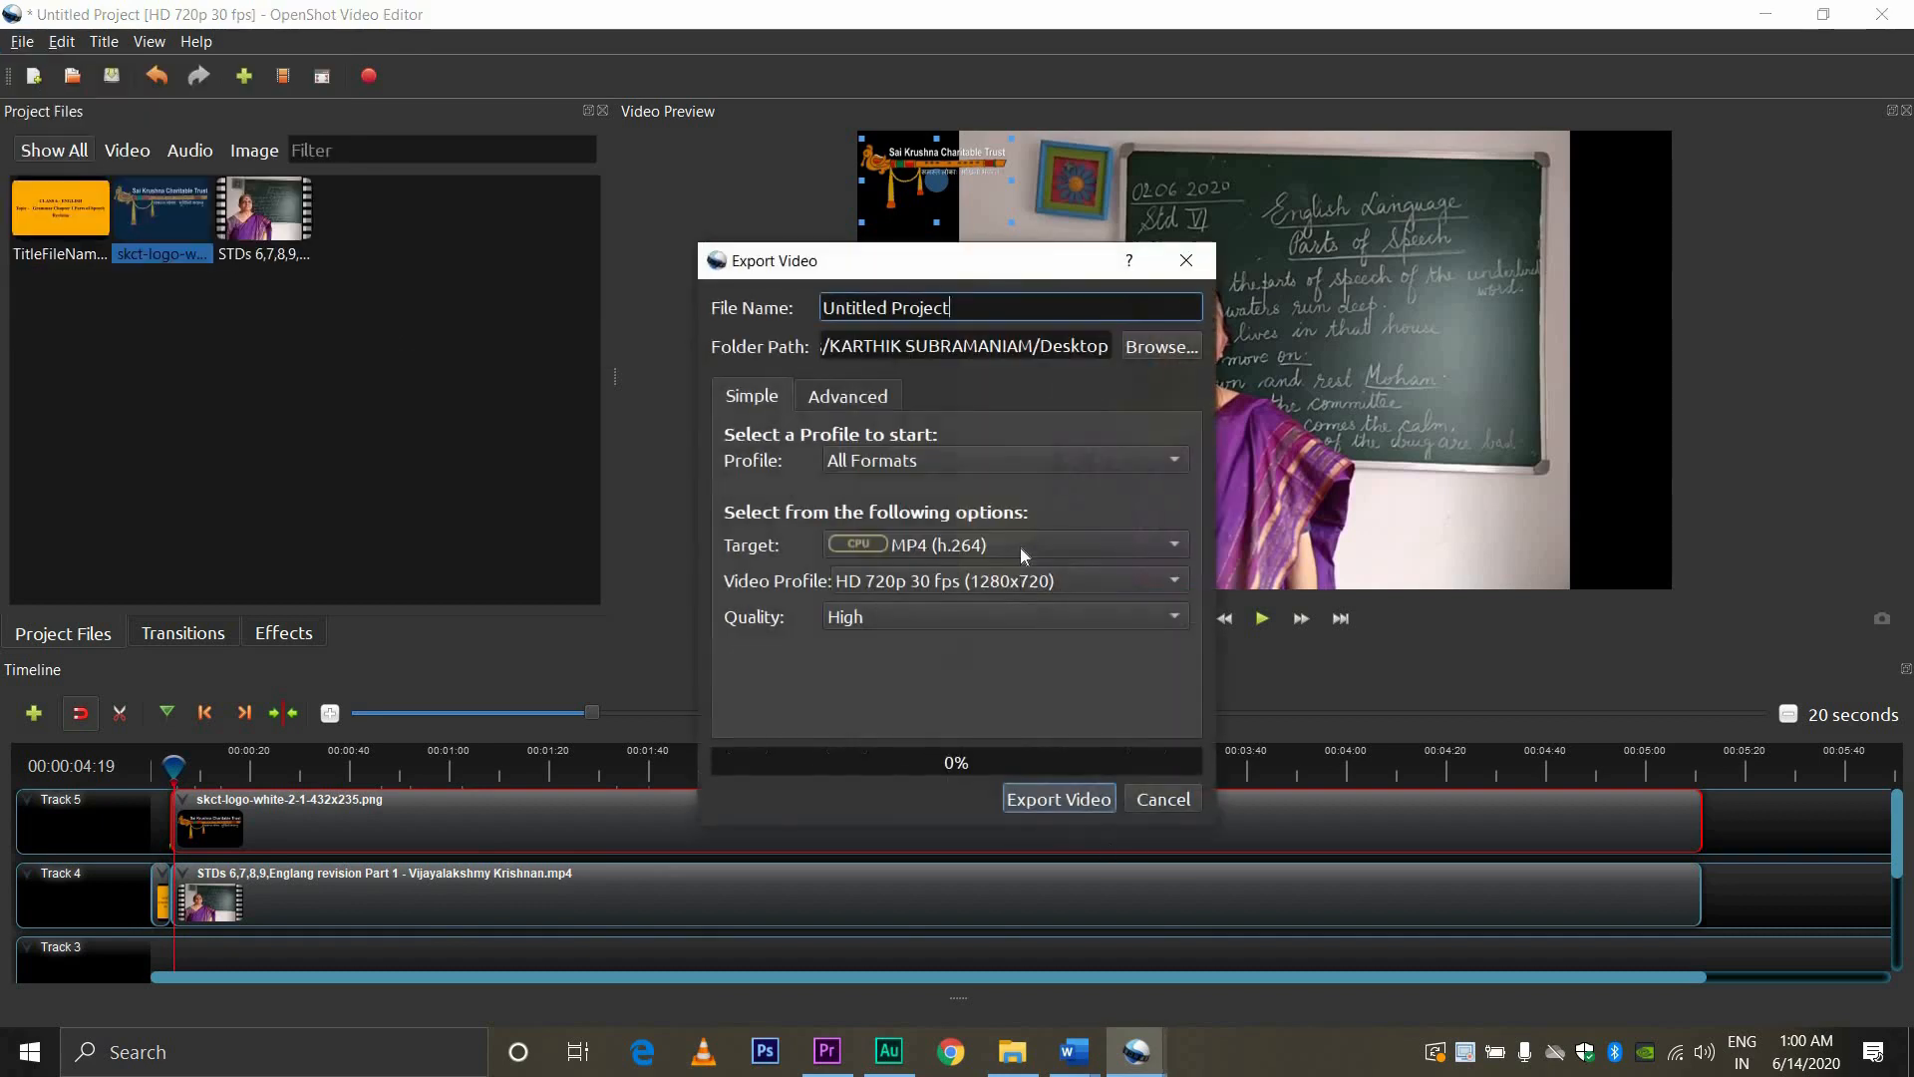
{"action": "left_click", "coordinate": [1037, 592]}
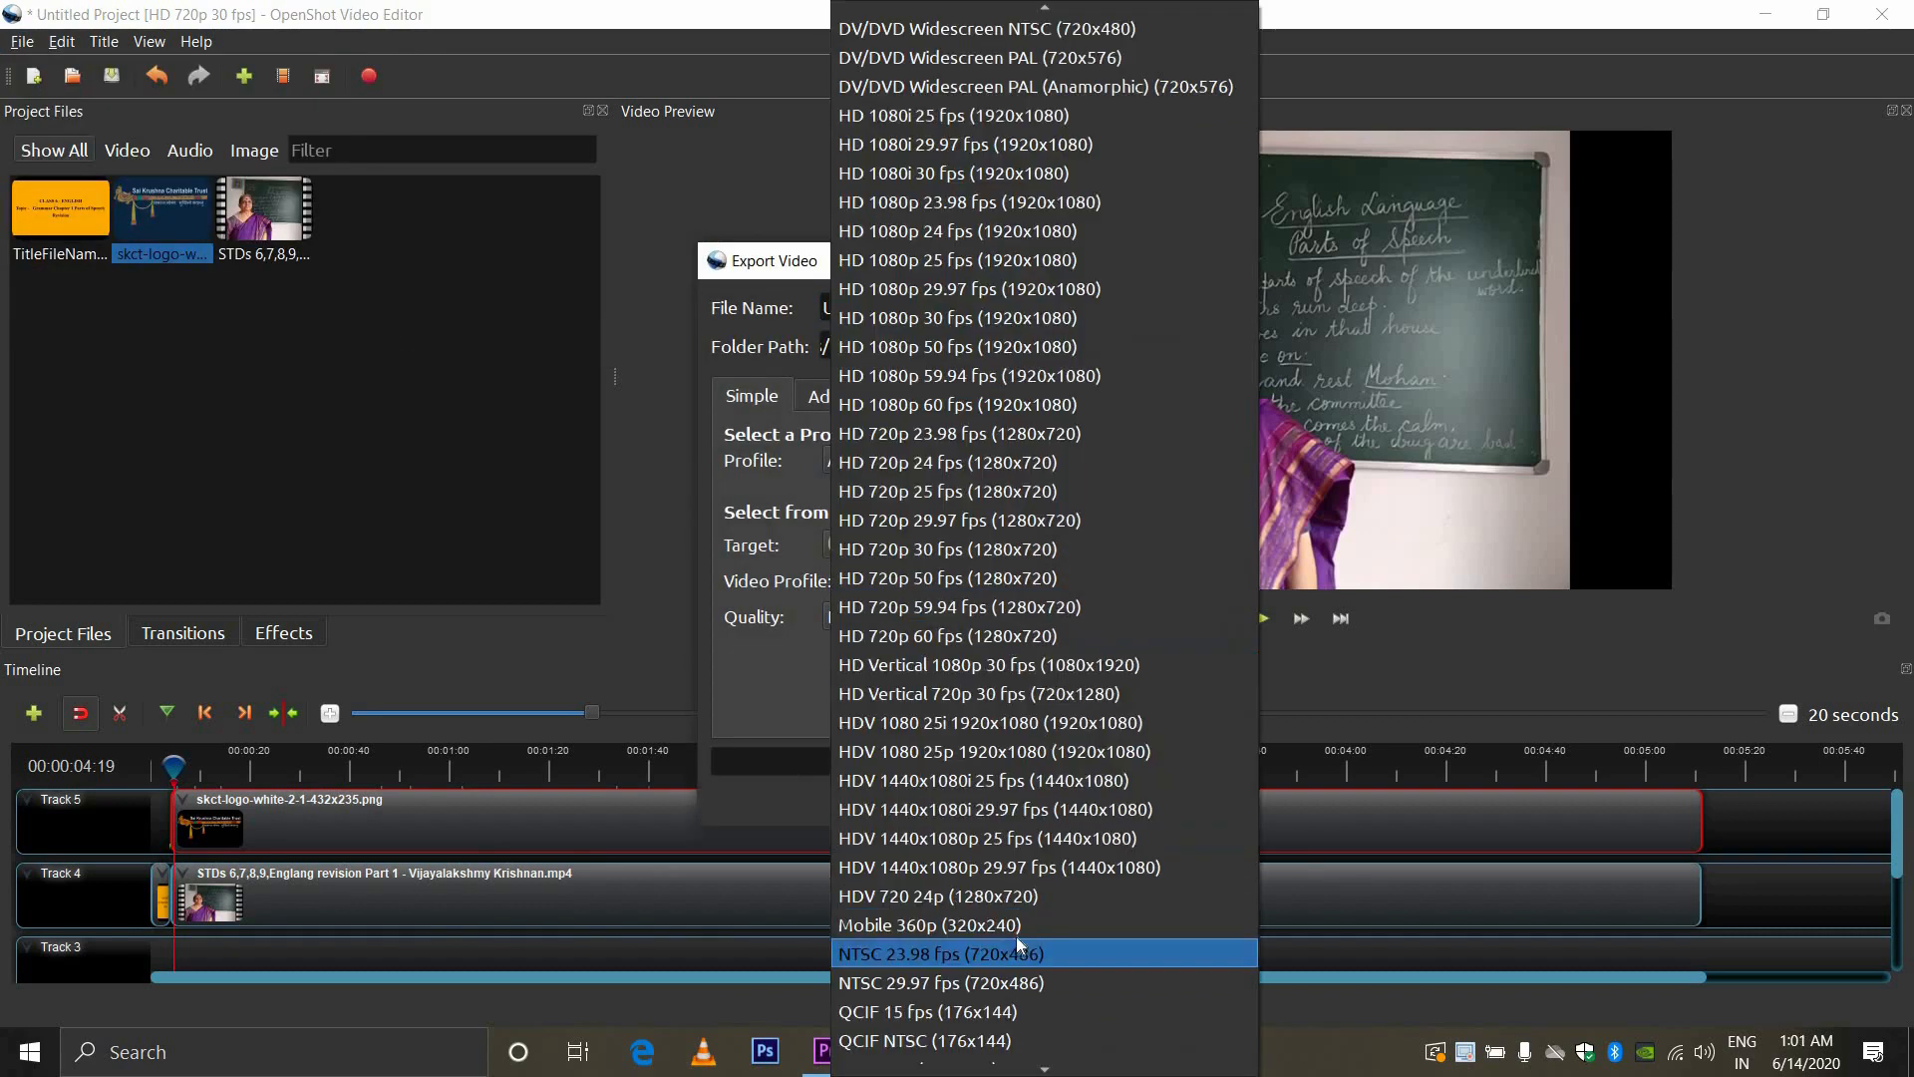
{"action": "scroll", "coordinate": [1037, 920], "scroll_direction": "down", "scroll_amount": 3}
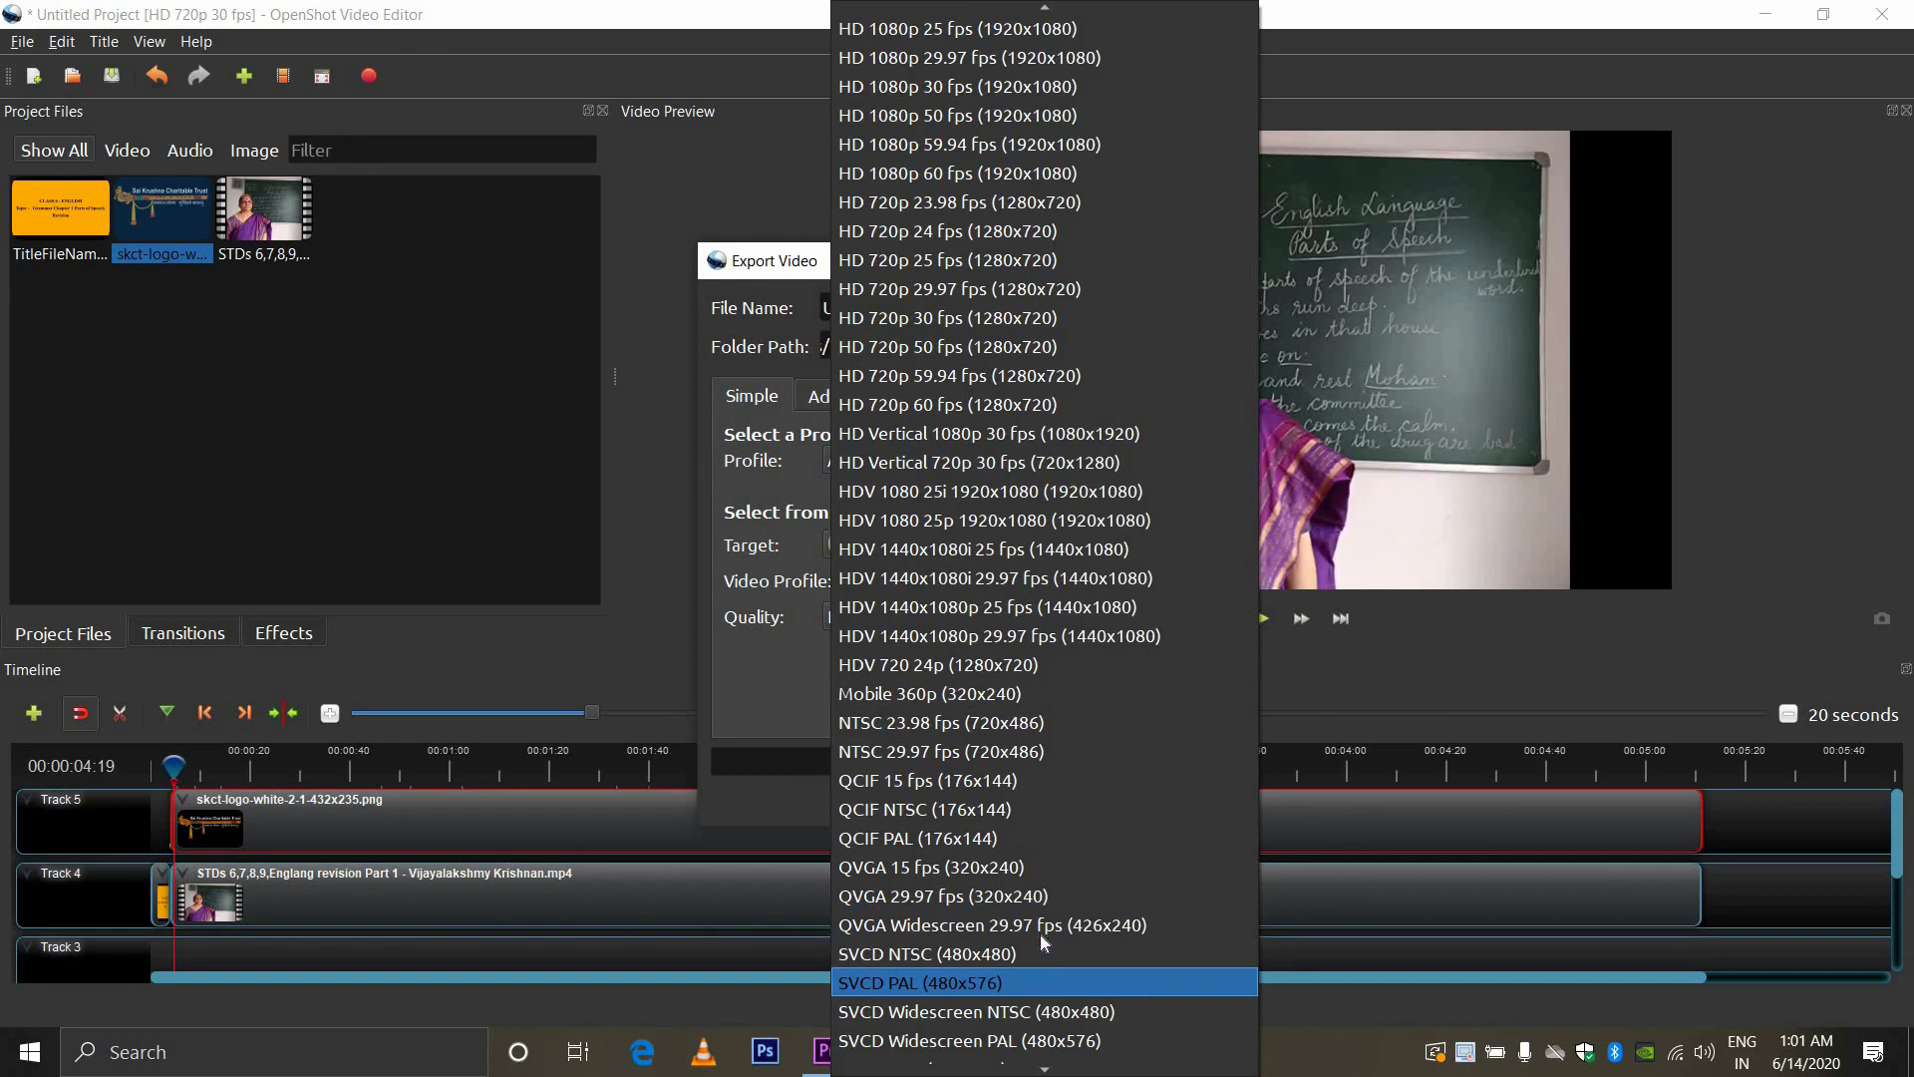
{"action": "scroll", "coordinate": [1067, 923], "scroll_direction": "down", "scroll_amount": 2}
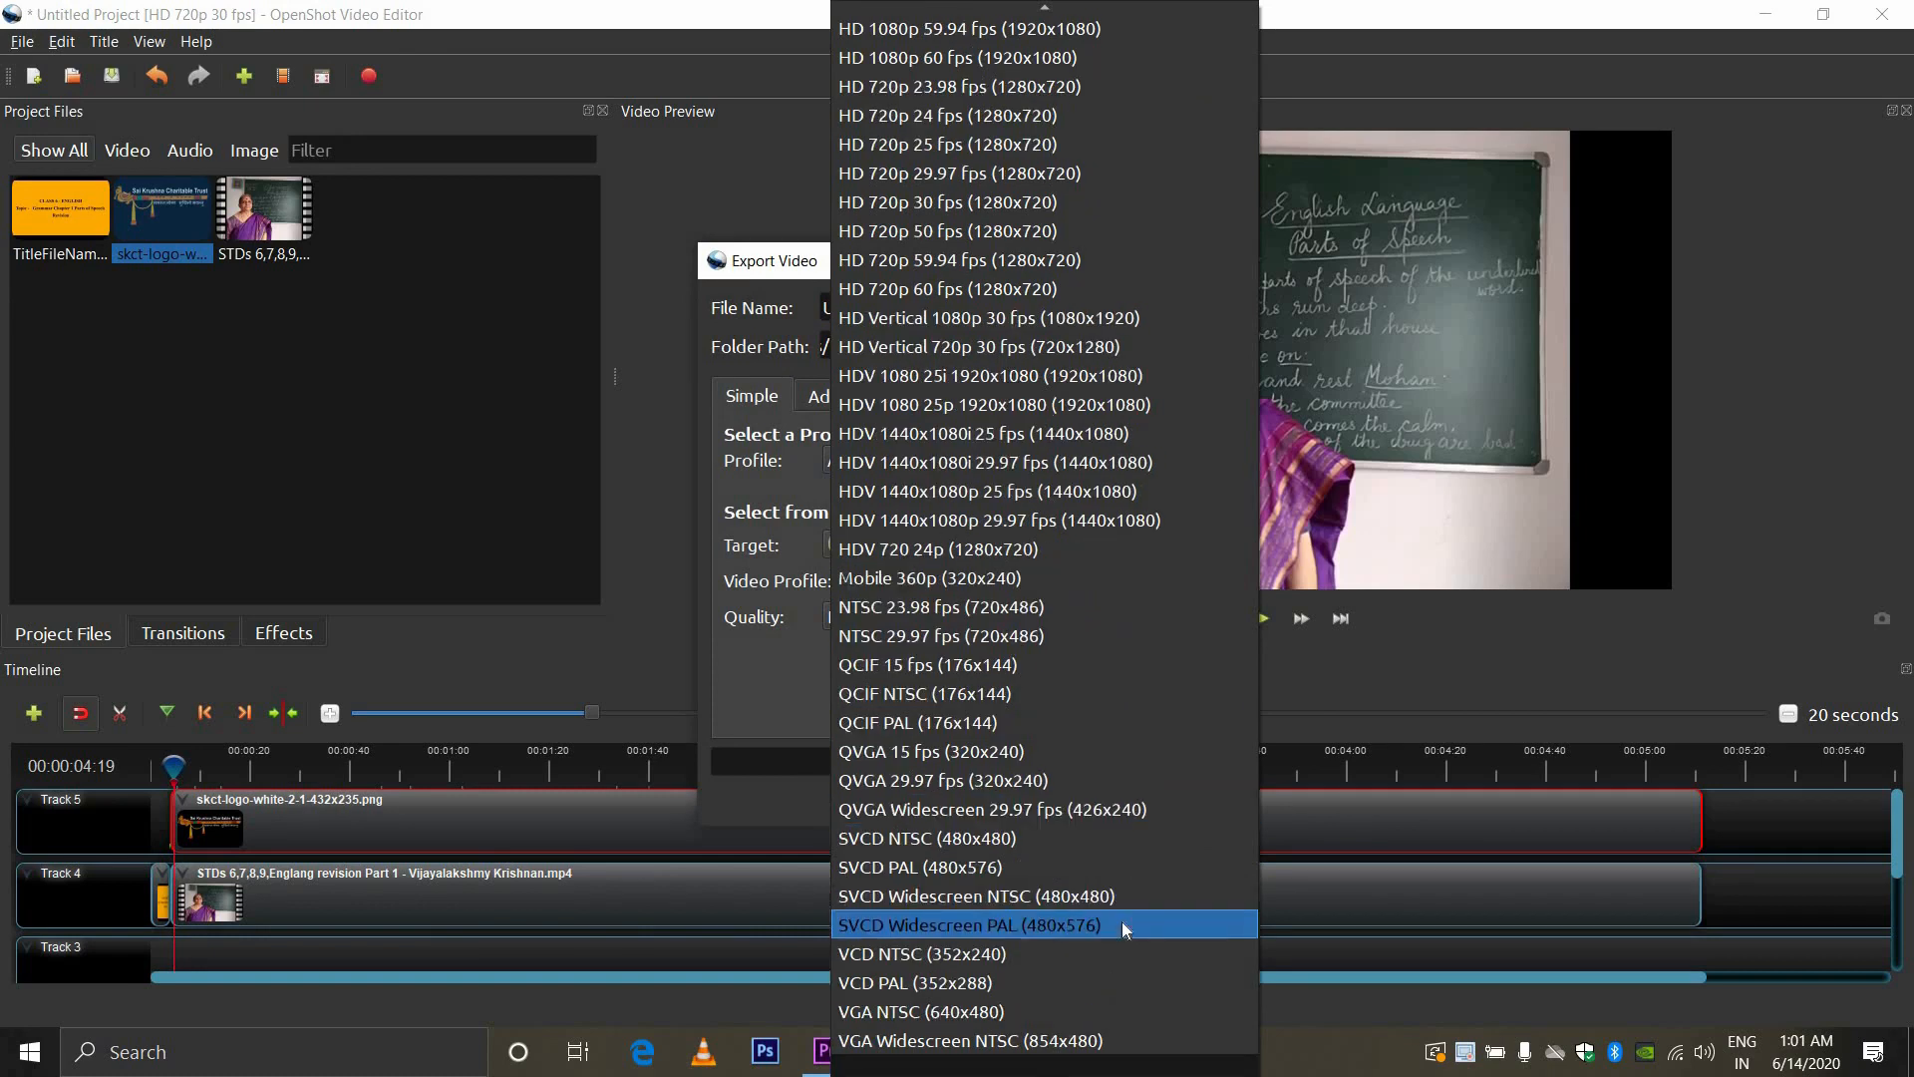
{"action": "left_click", "coordinate": [1055, 1011]}
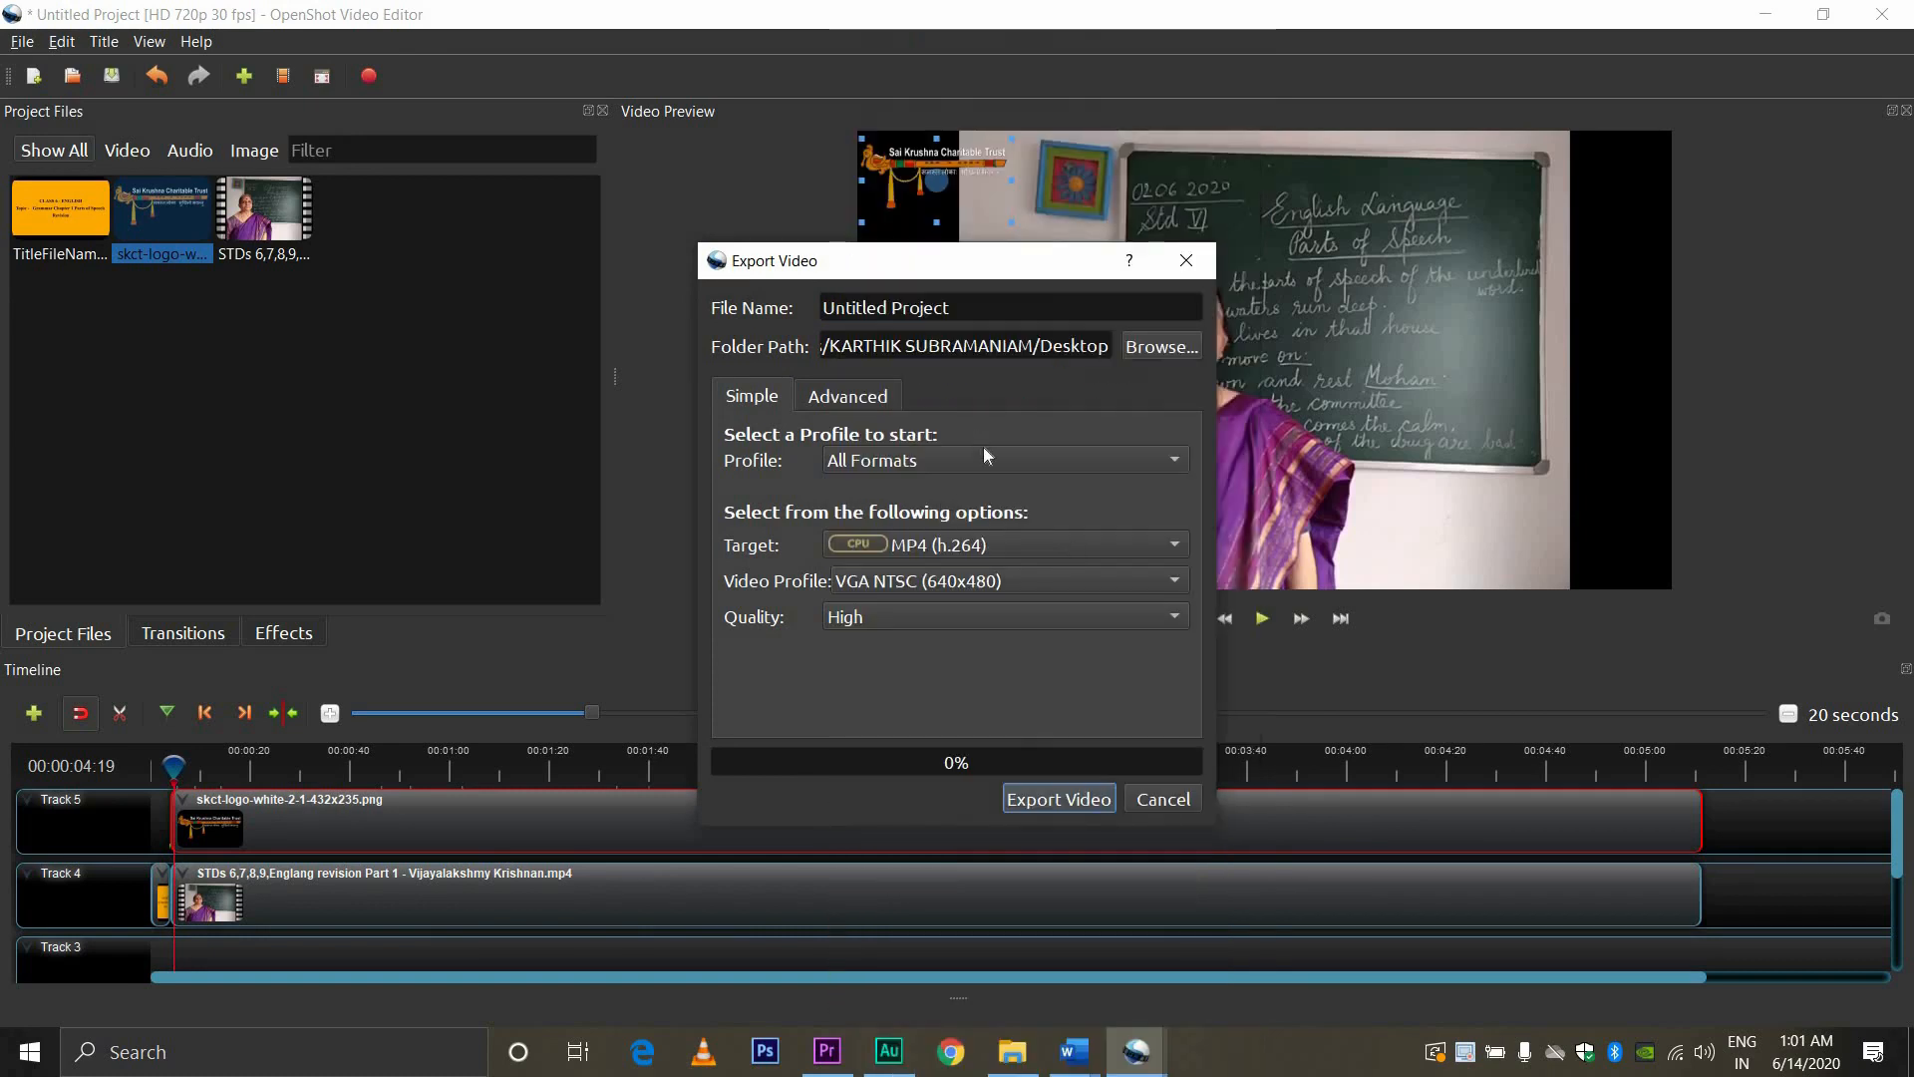
Step: Lower the export quality to Low, try exporting to the Desktop, decline replacing Untitled Project.mp4, and cancel the export
{"action": "left_click", "coordinate": [960, 626]}
{"action": "left_click", "coordinate": [925, 639]}
{"action": "key", "text": "Return"}
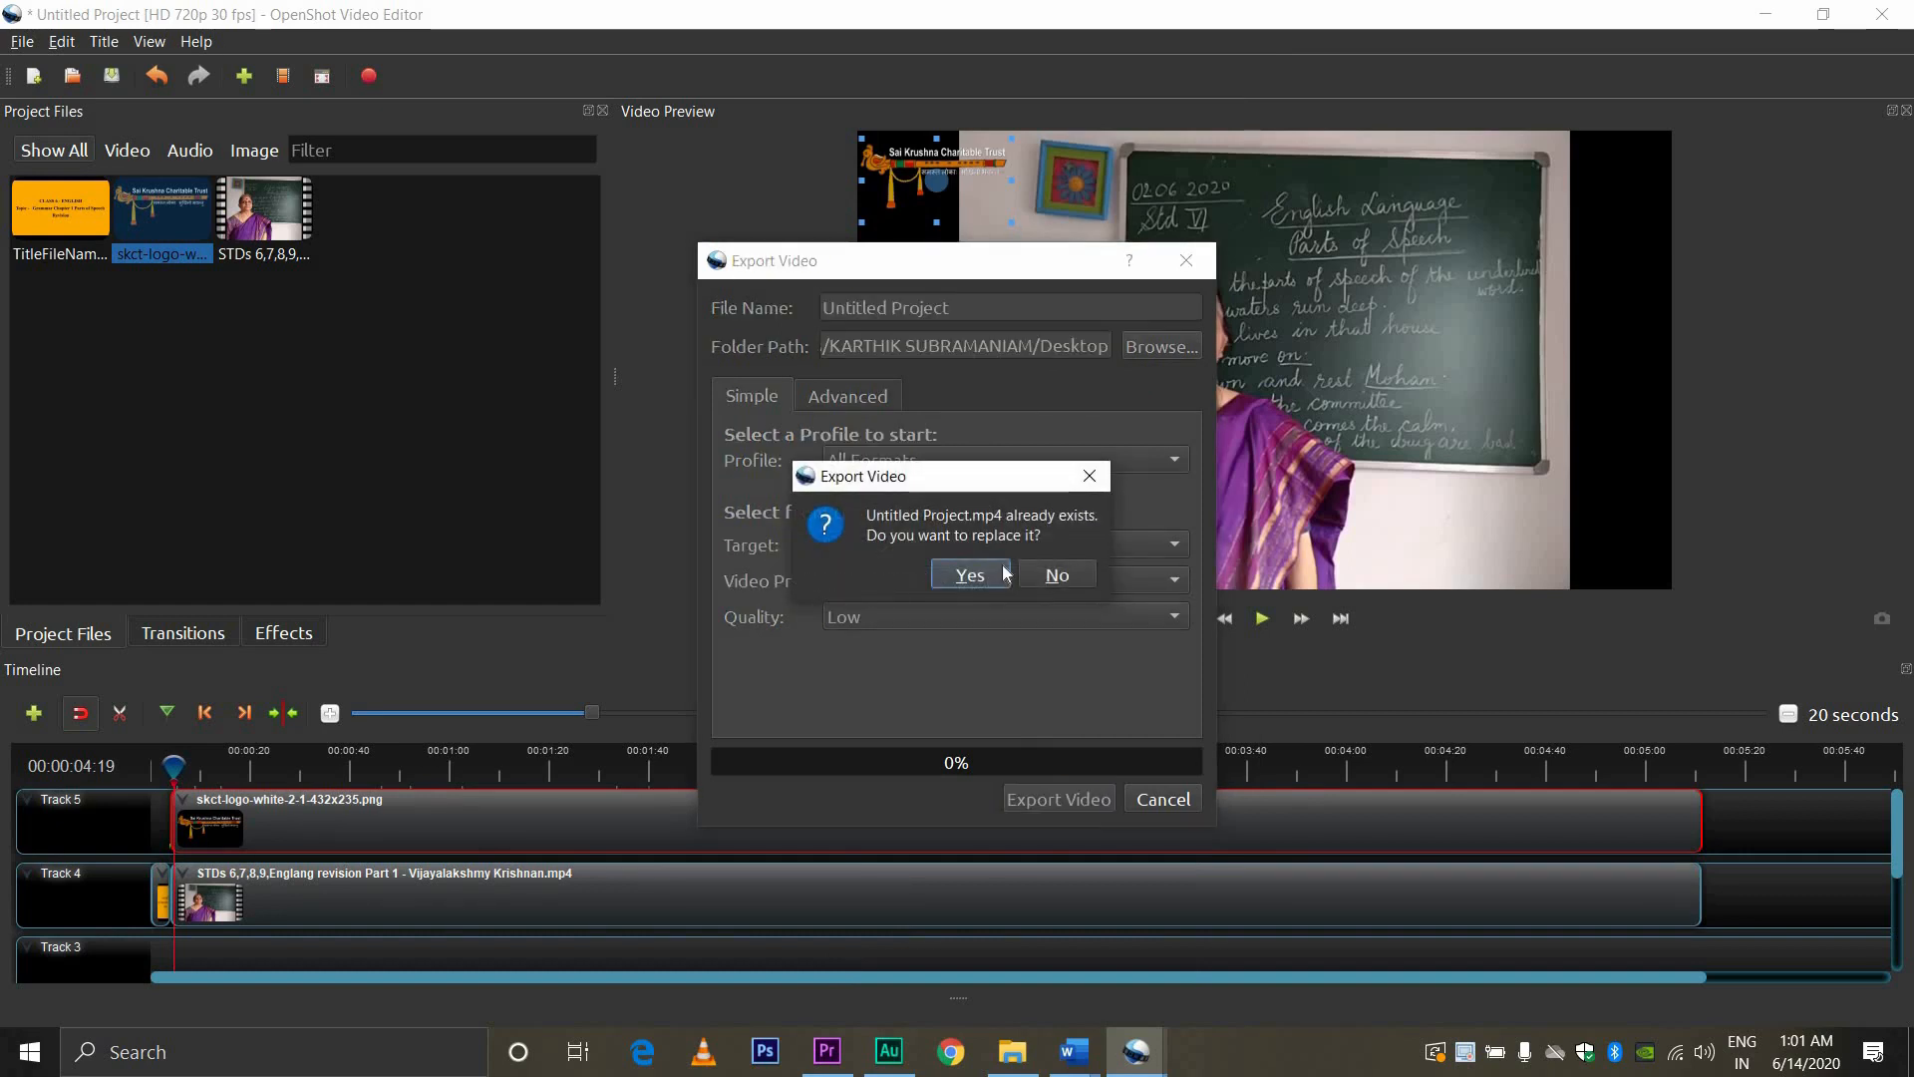
{"action": "left_click", "coordinate": [1059, 582]}
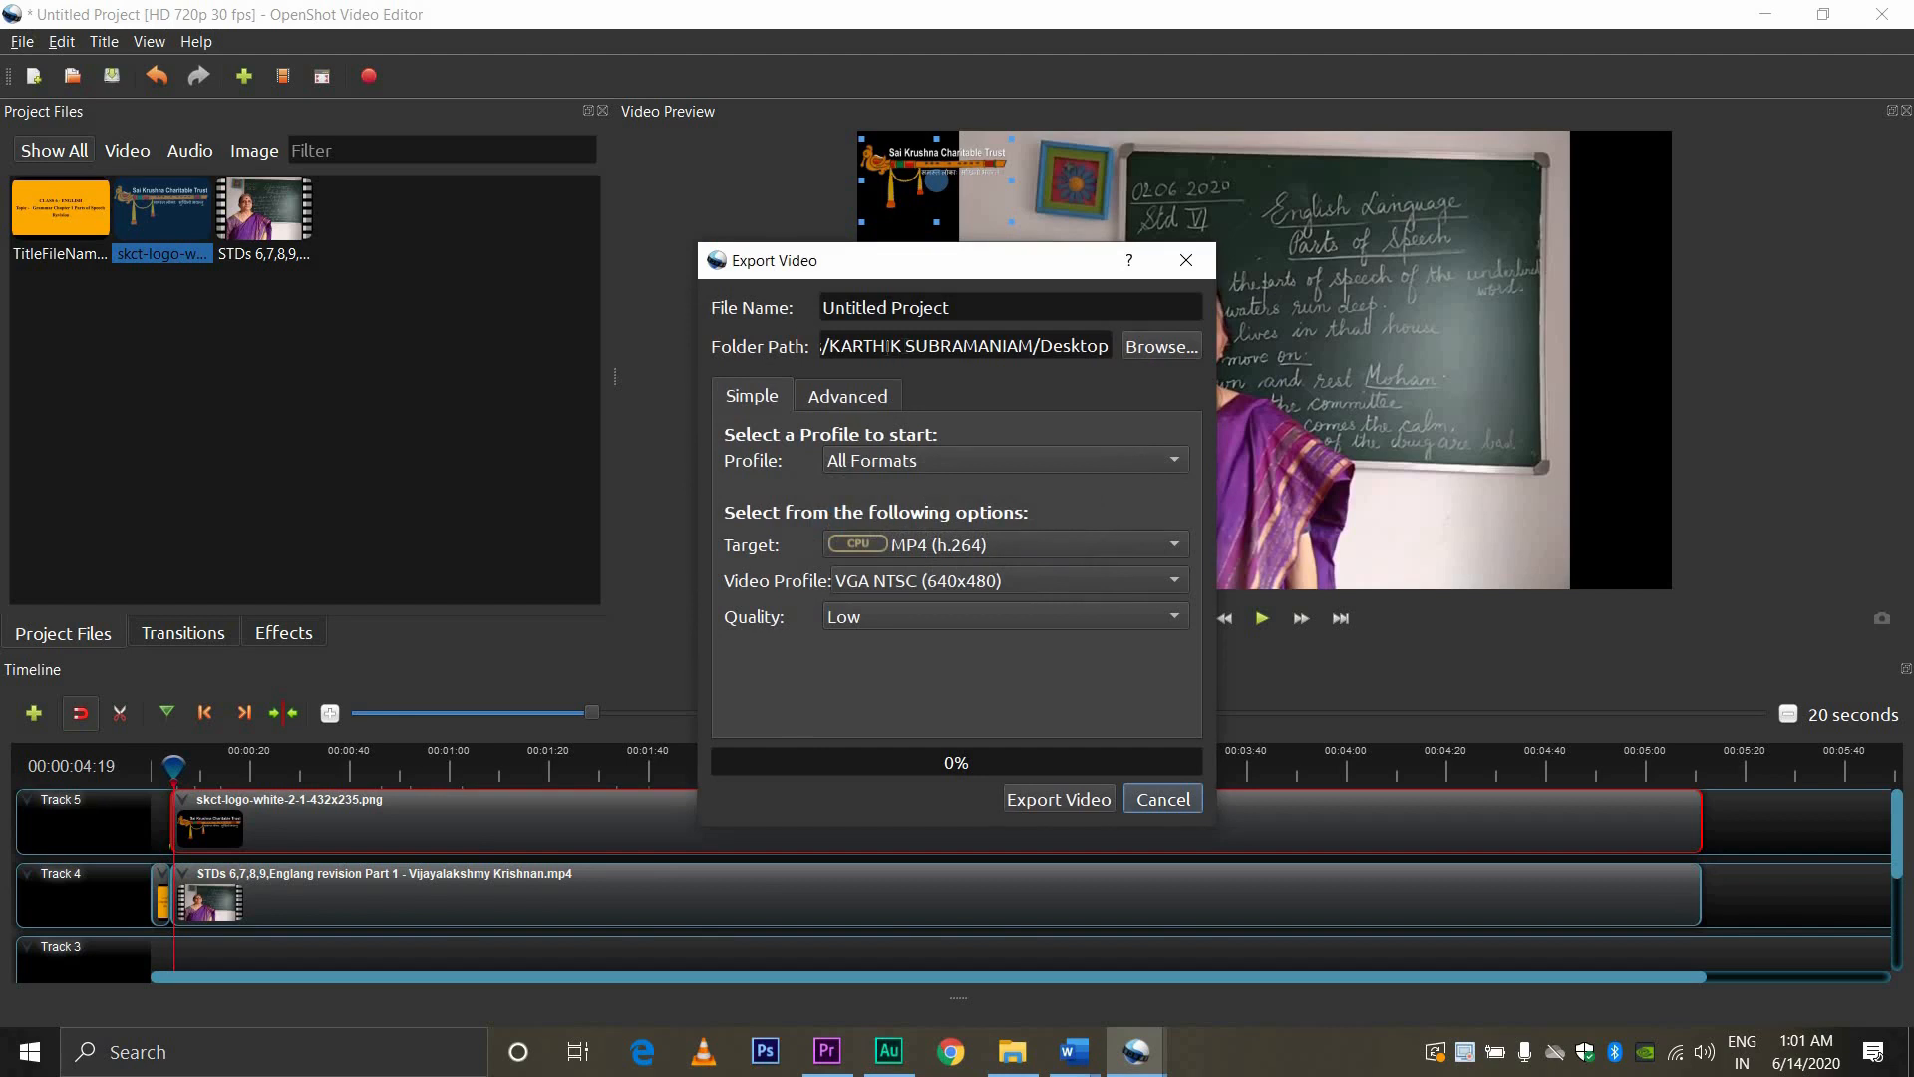
{"action": "left_click_drag", "start_coordinate": [890, 346], "coordinate": [1064, 347]}
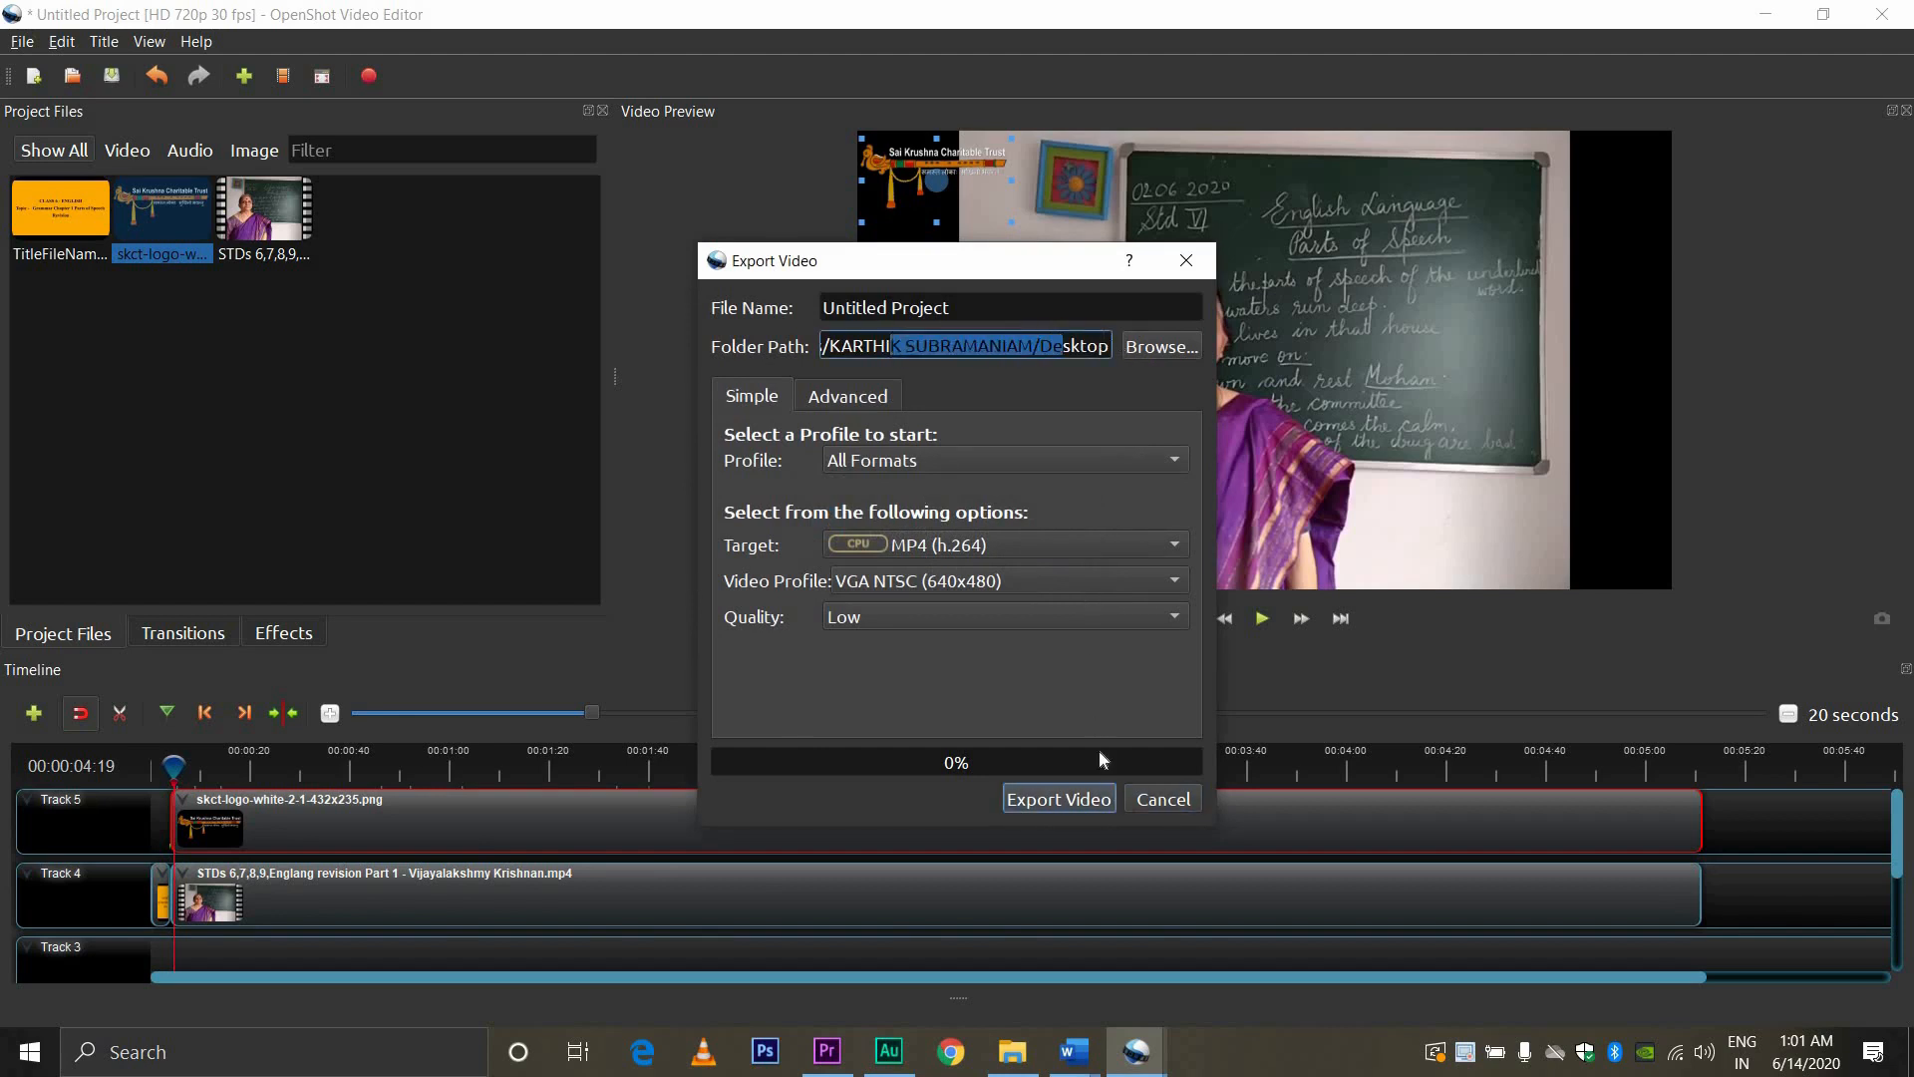
{"action": "left_click", "coordinate": [1173, 798]}
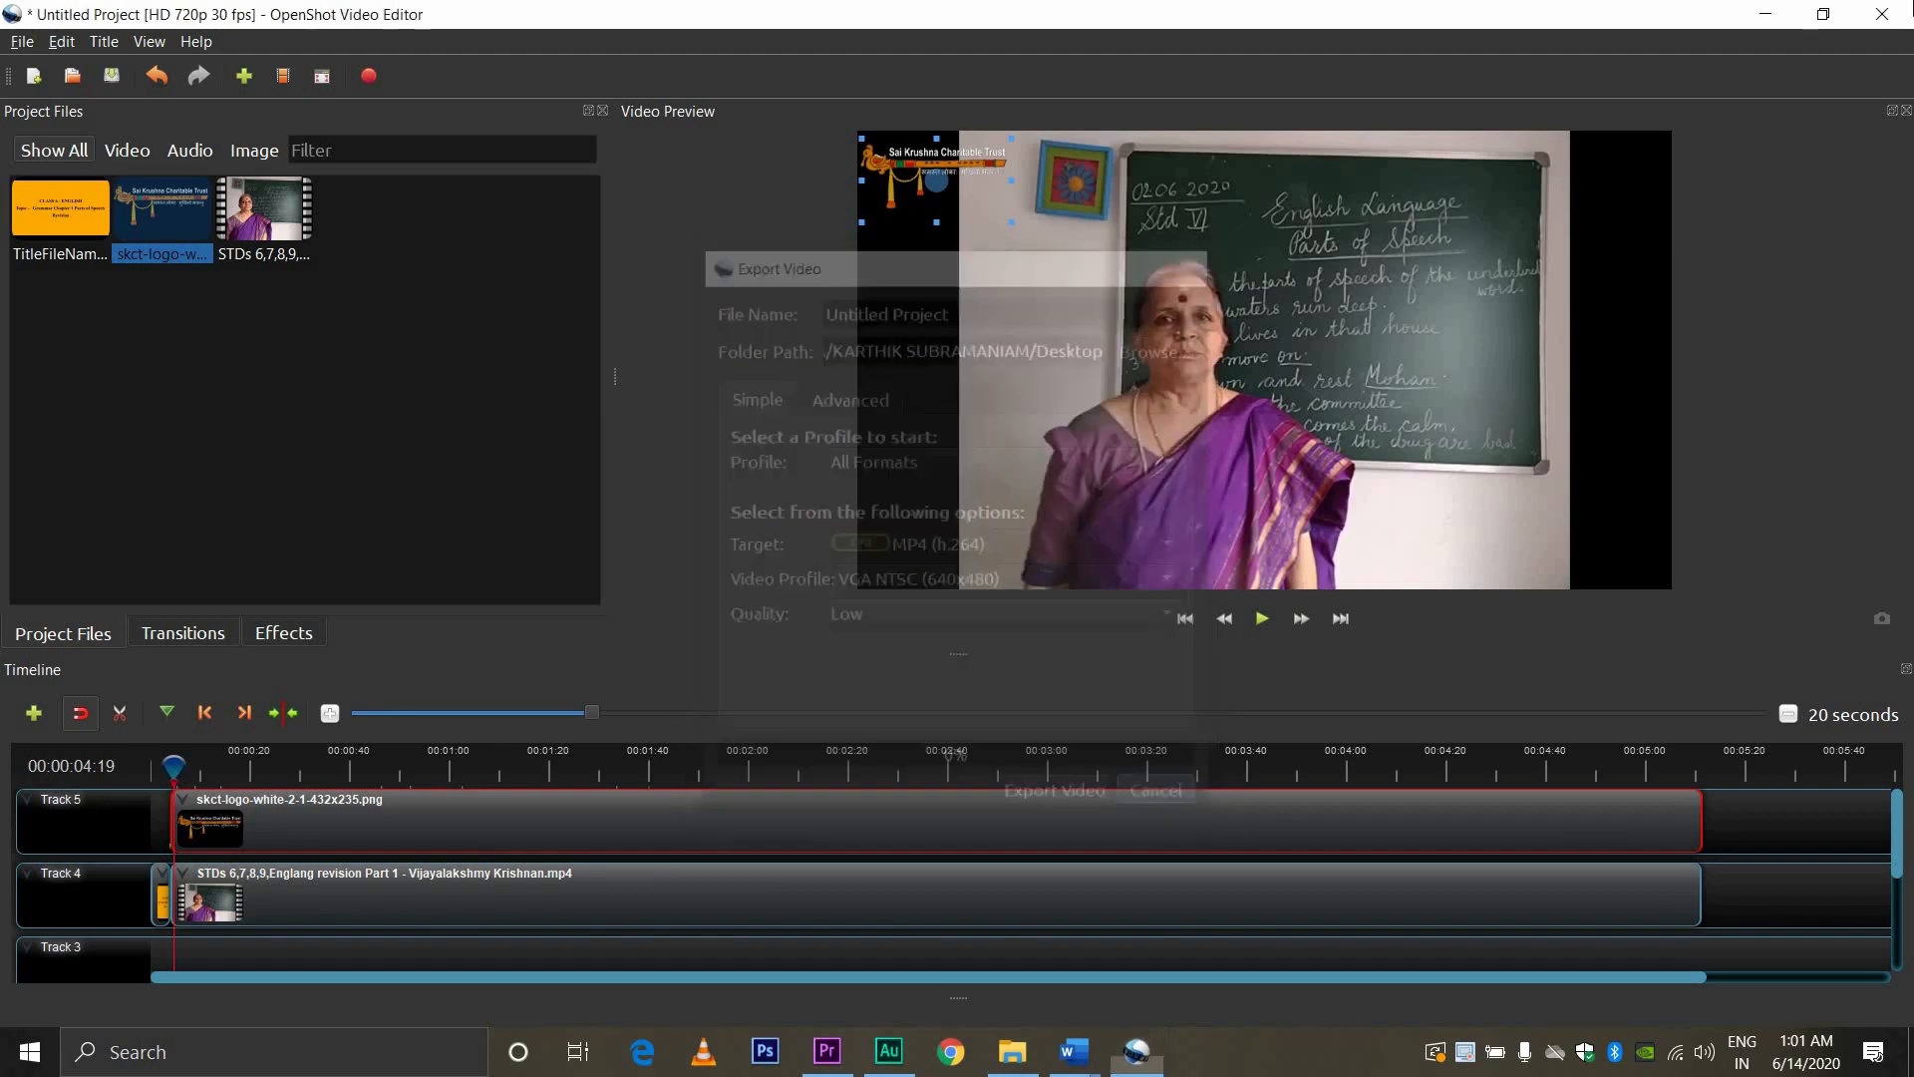
Step: Play the exported Untitled Project.mp4 in the media player and skip past the front title to check the lesson's logo watermark
{"action": "left_click", "coordinate": [985, 548]}
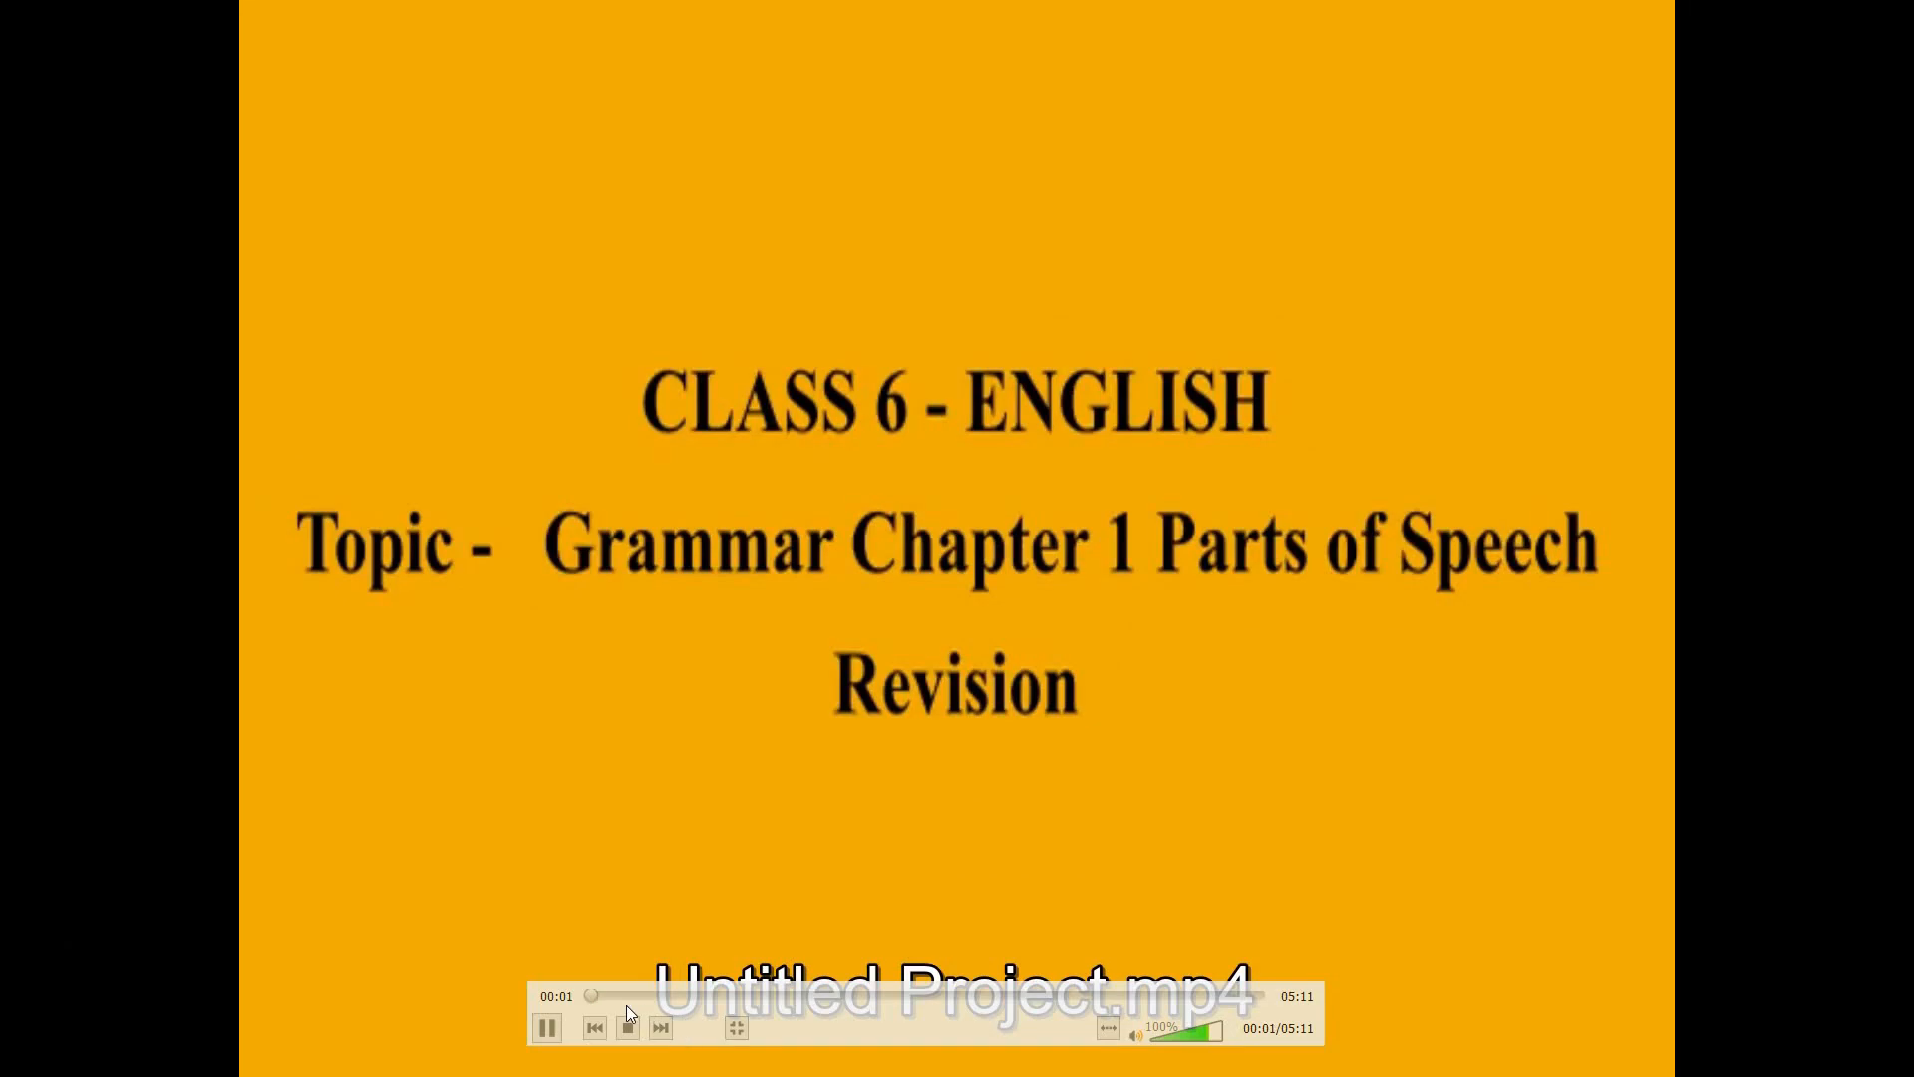
{"action": "left_click", "coordinate": [619, 999]}
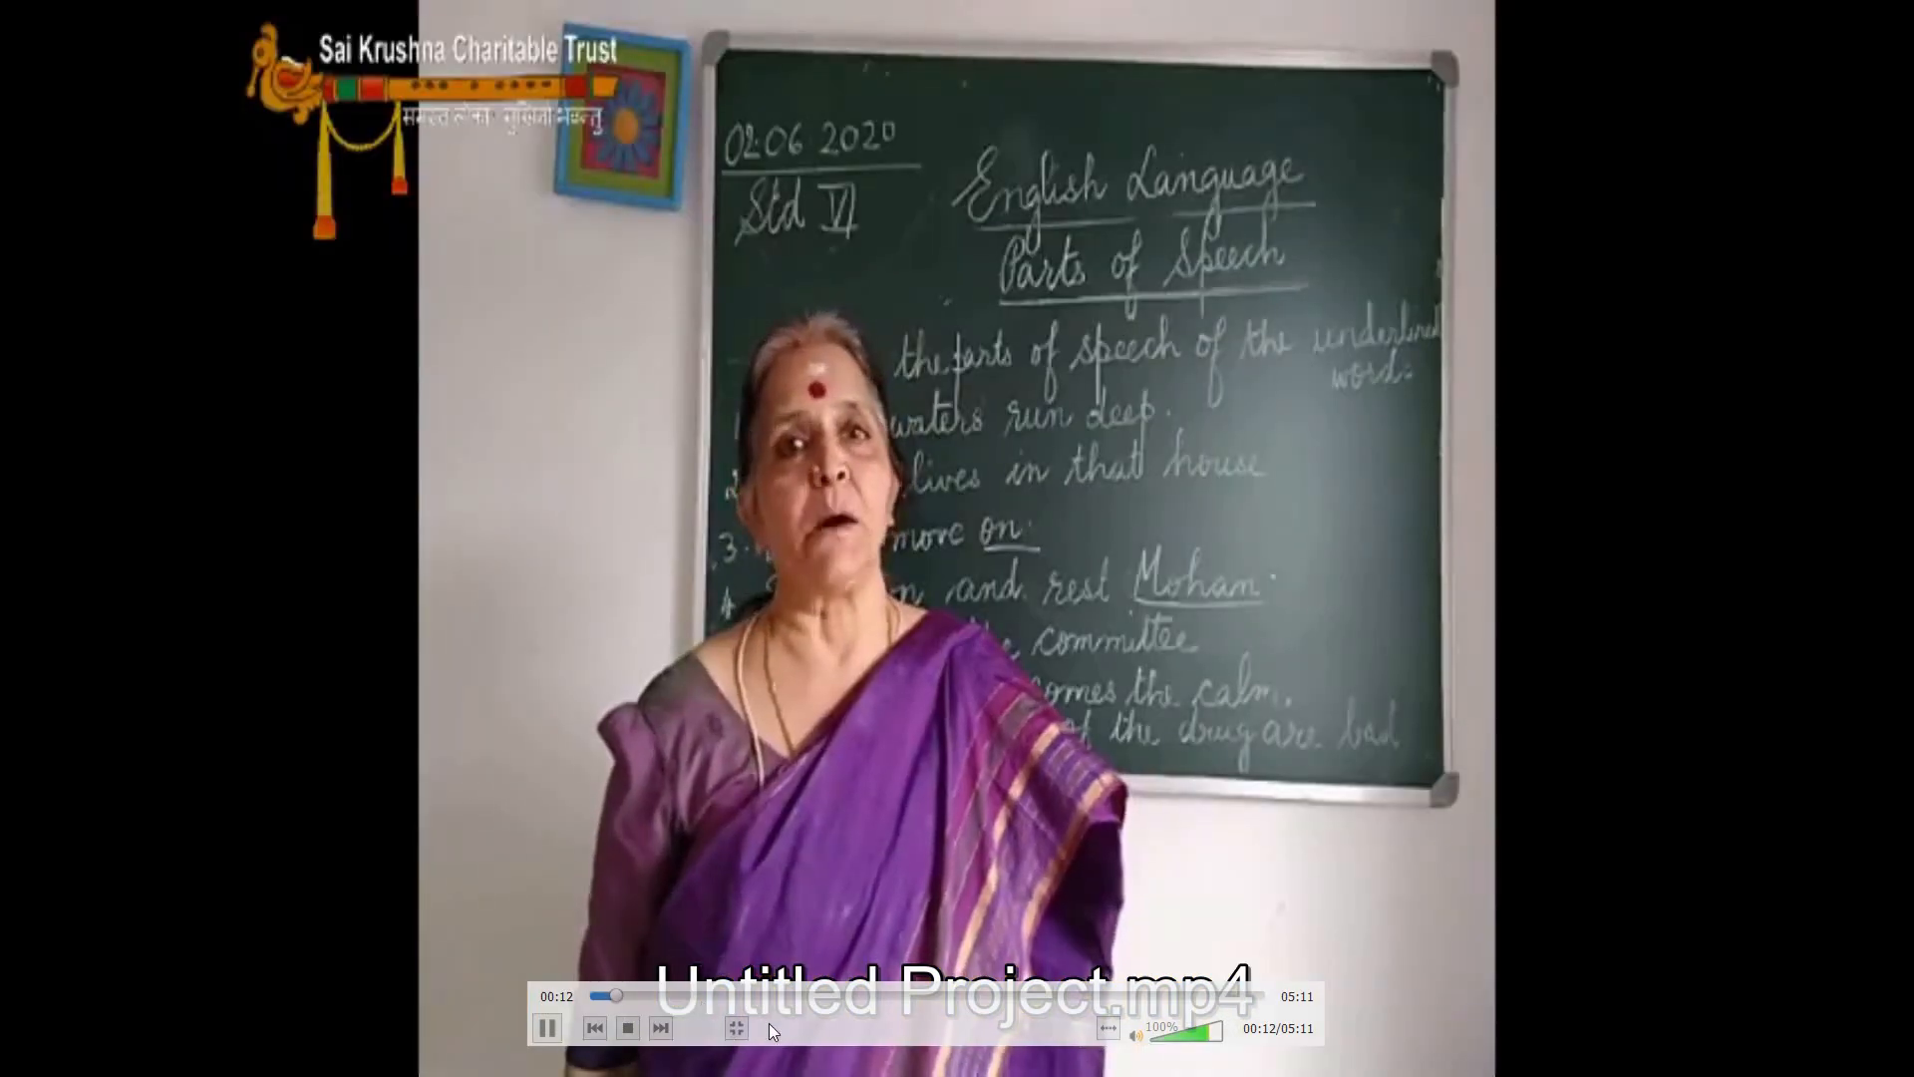